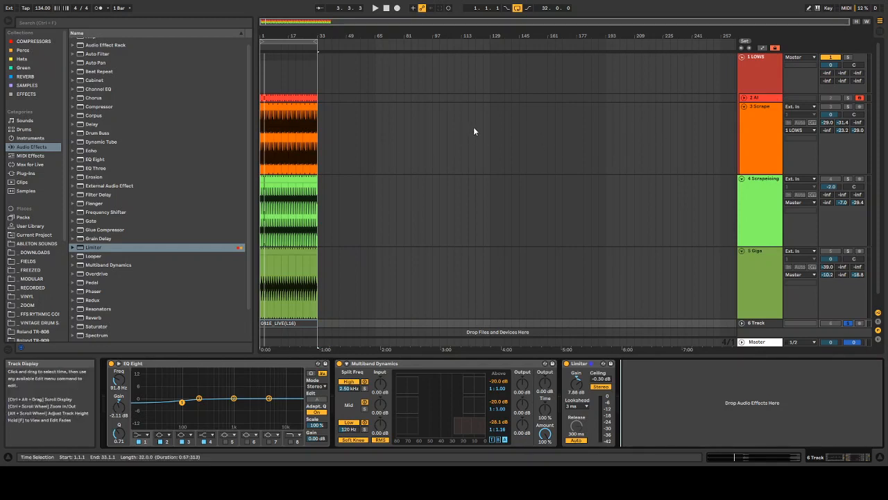
scroll(507, 188, down, 1)
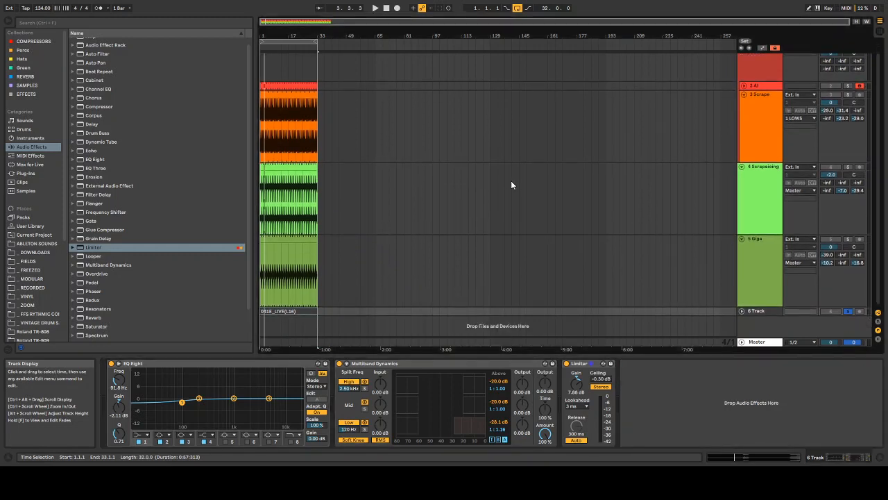
scroll(520, 176, up, 1)
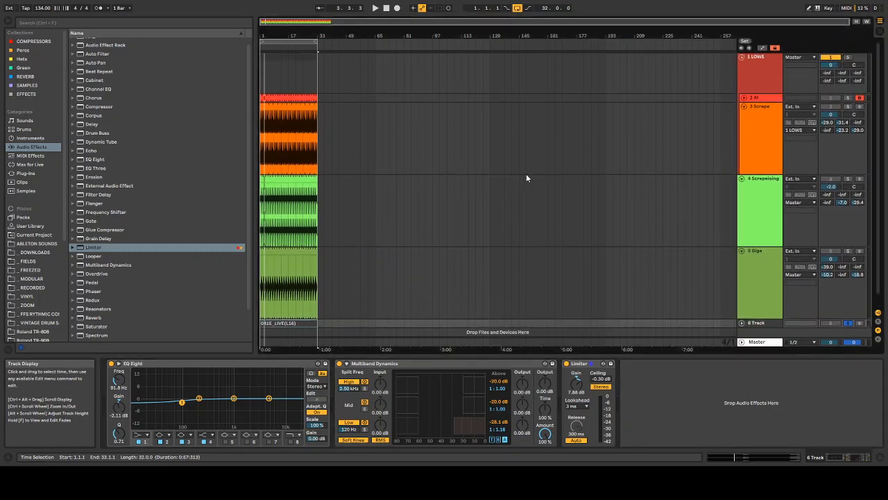
scroll(514, 170, down, 1)
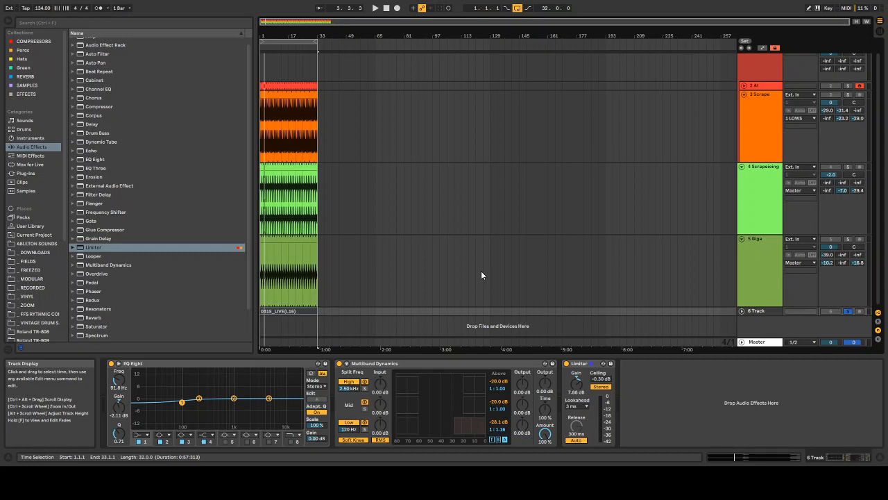
Step: Unfold track 6 in the arrangement, select it, and play a short stretch of the soloed track
click(720, 156)
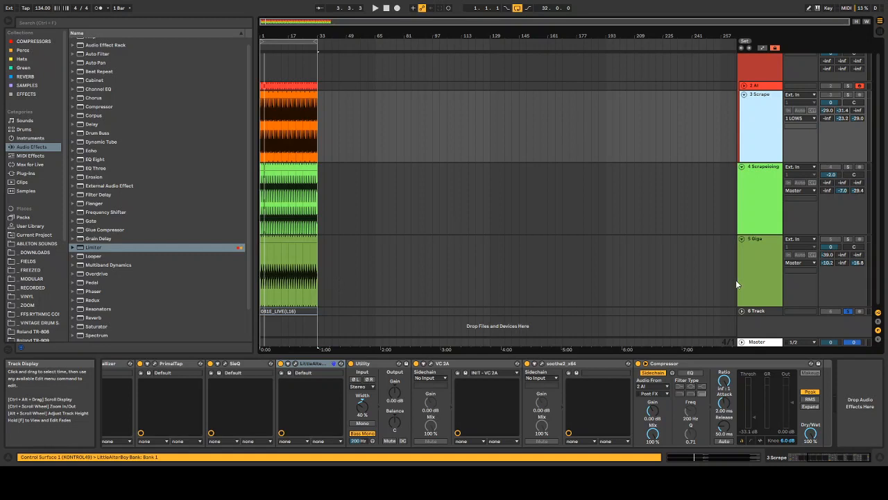
click(741, 311)
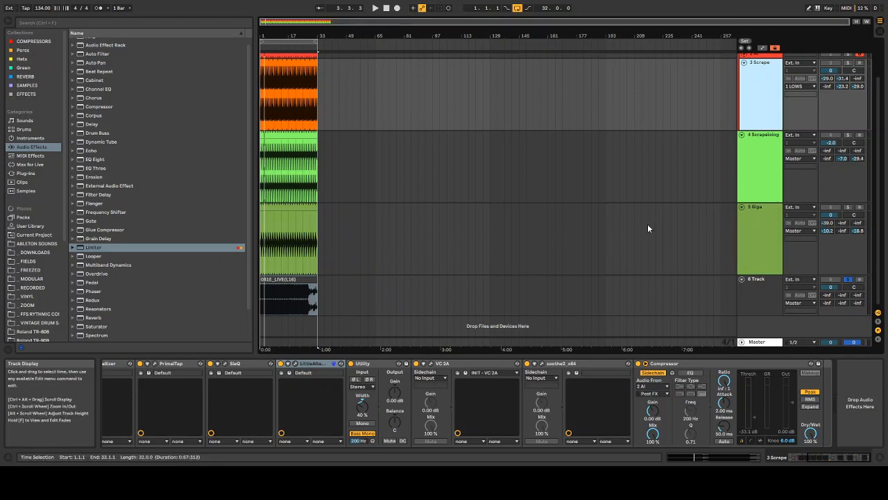
click(759, 290)
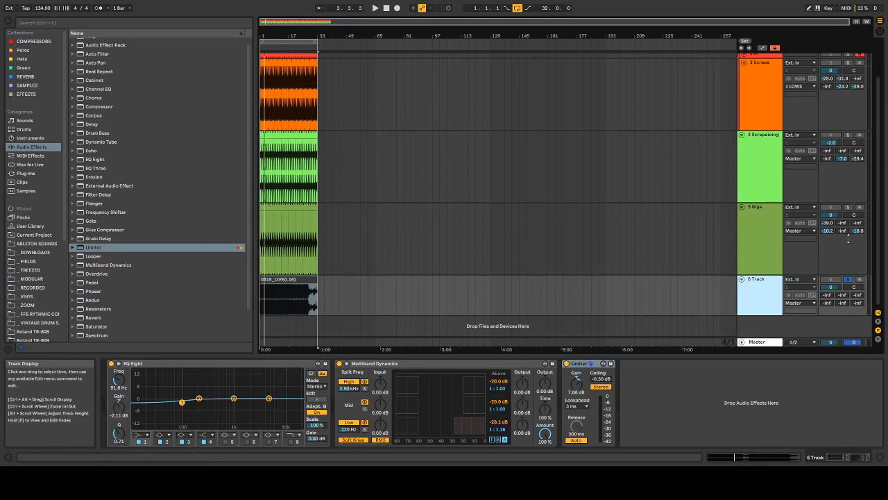
key(space)
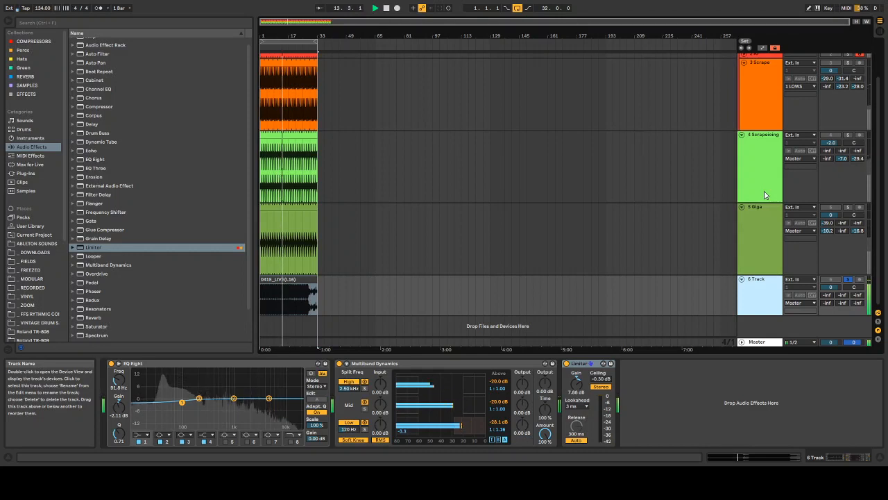
key(space)
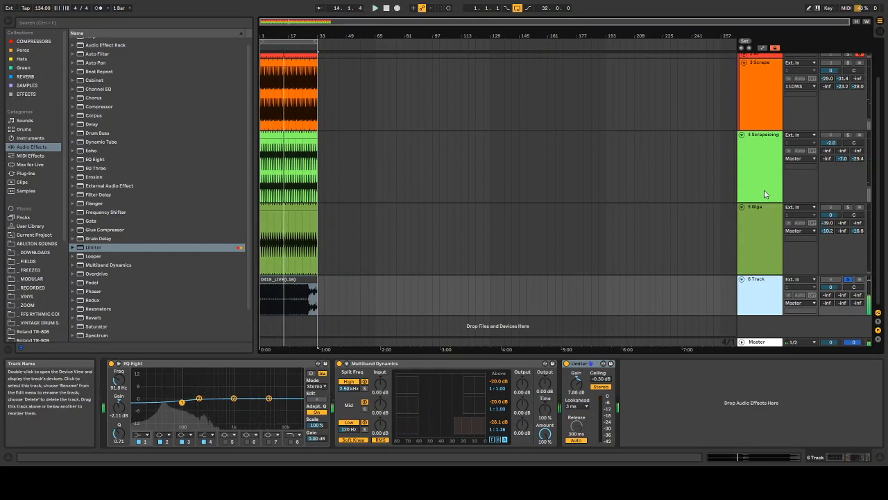
Step: Solo the Scrape track, select its 32-bar clip, and play it from bar 1
scroll(735, 120, up, 1)
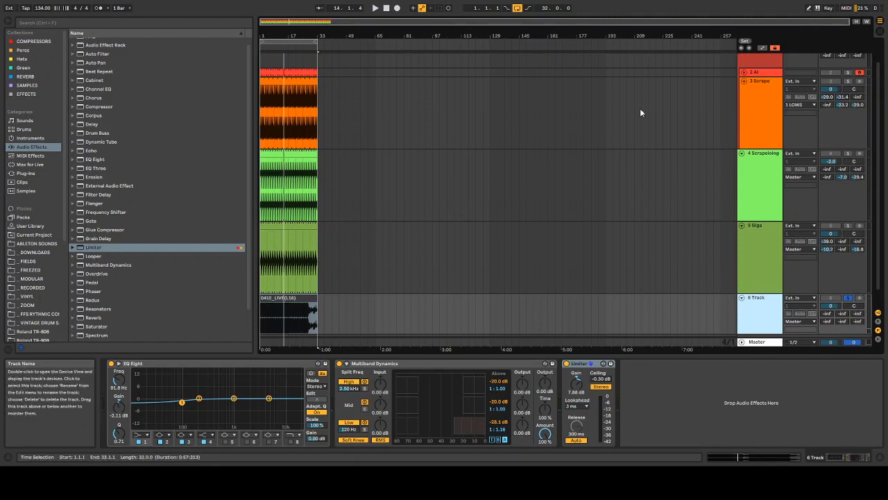
click(849, 82)
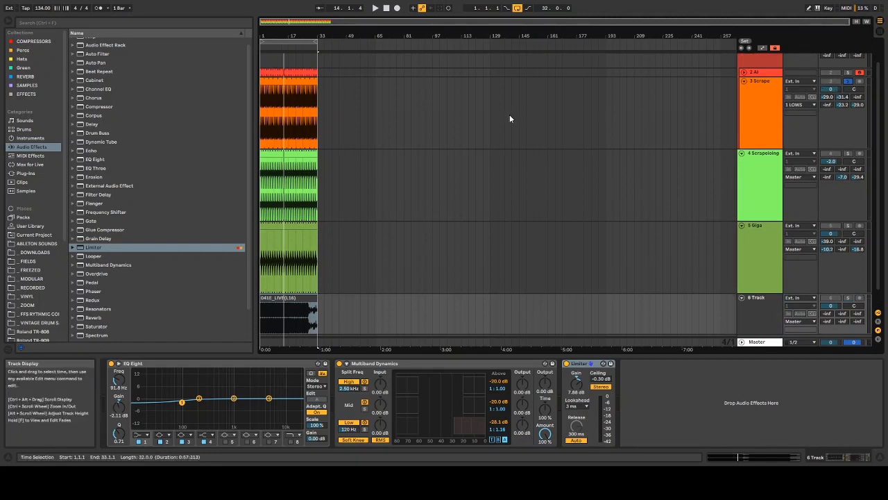
click(756, 84)
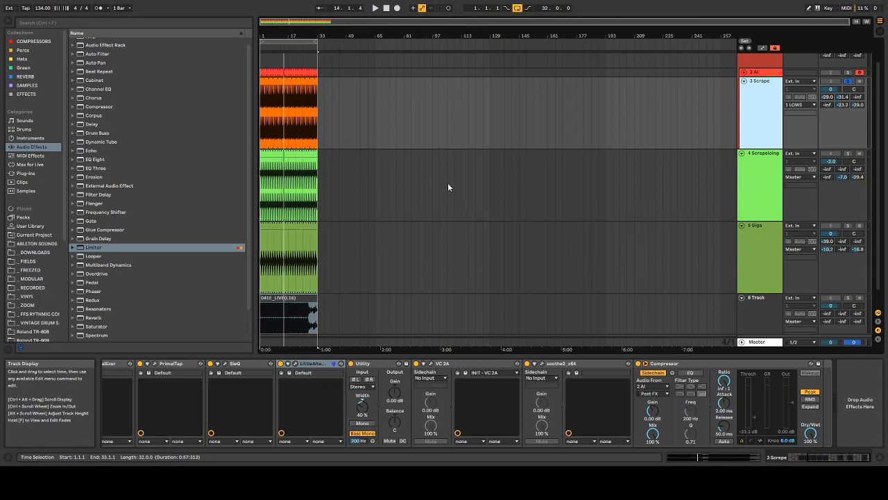
click(418, 181)
click(374, 185)
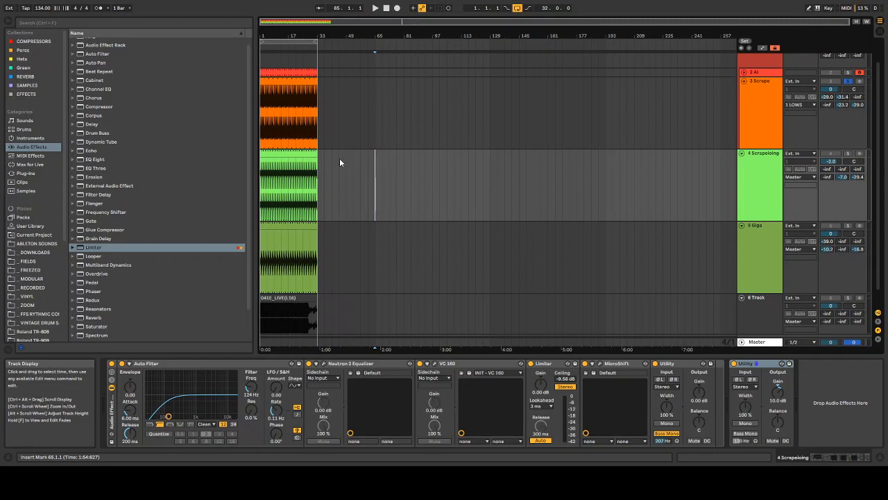
click(740, 112)
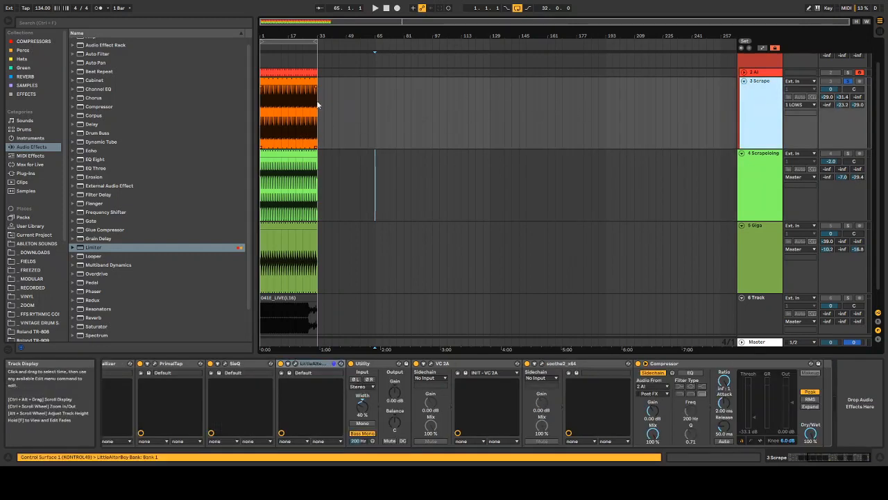
click(274, 86)
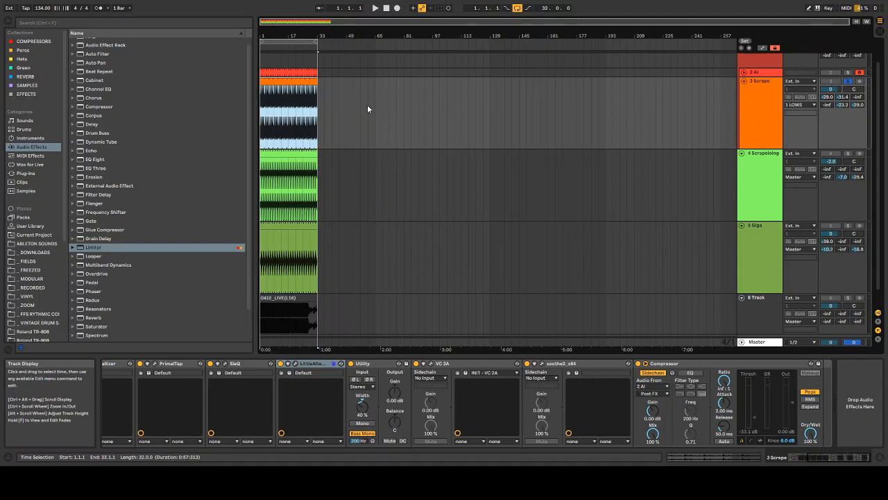
key(space)
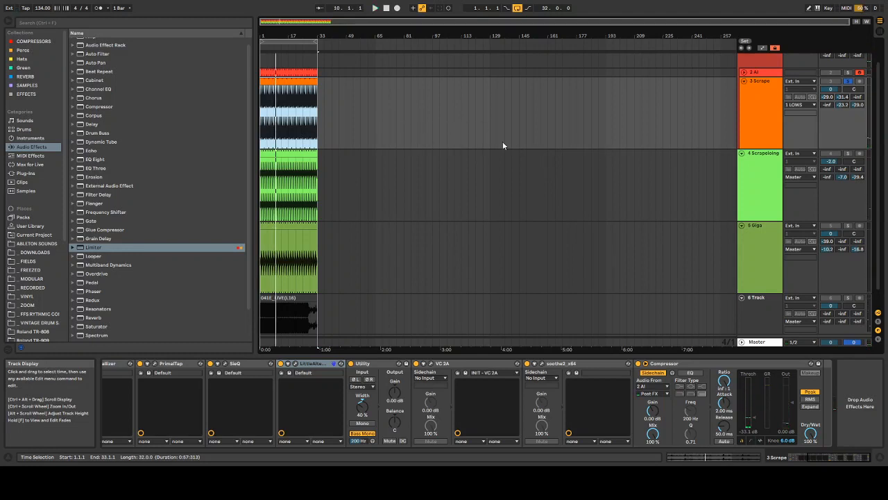
Step: In Session View, add a new return track G with a Glue Compressor and set its threshold to about -28.3 dB
key(Tab)
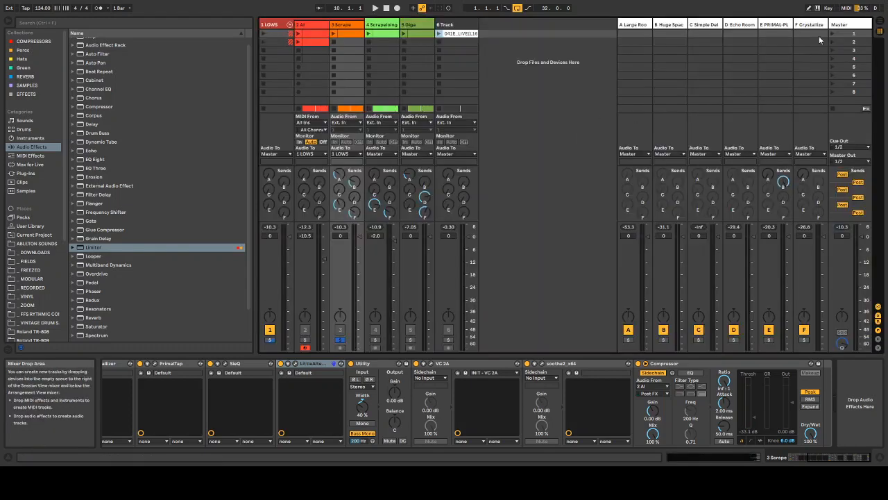
key(ctrl+alt+t)
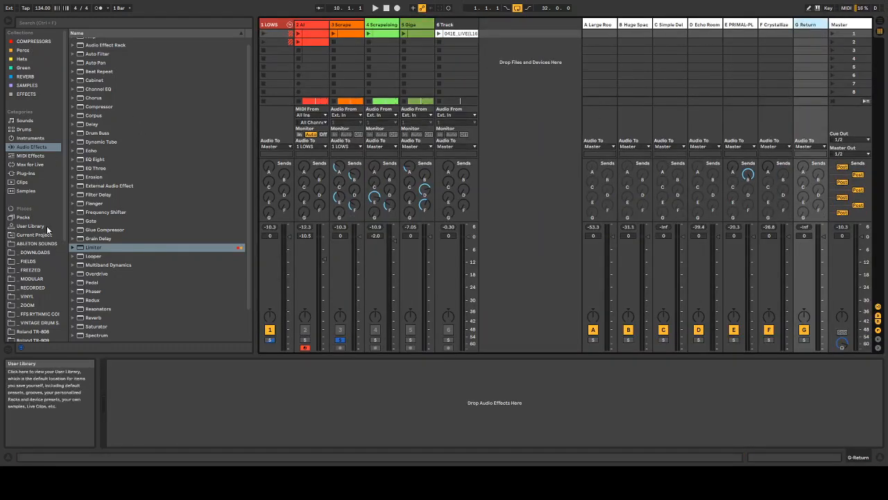
click(115, 230)
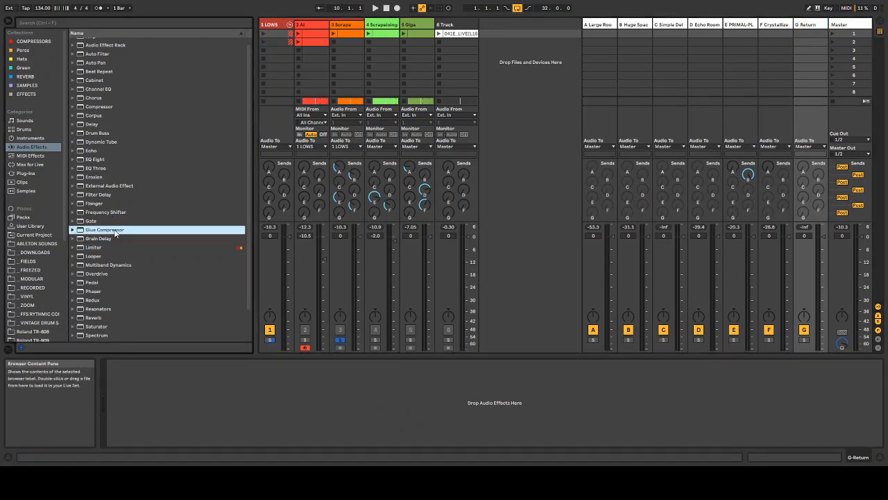
double_click(114, 229)
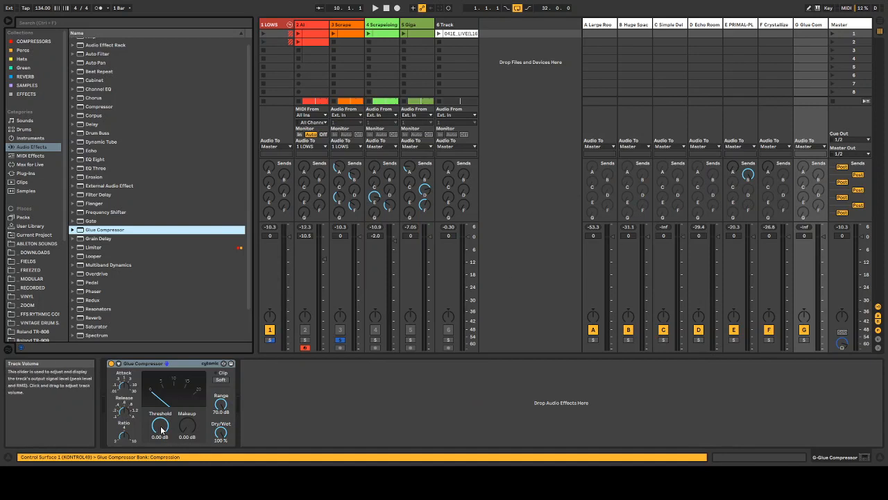
drag(150, 424, 150, 458)
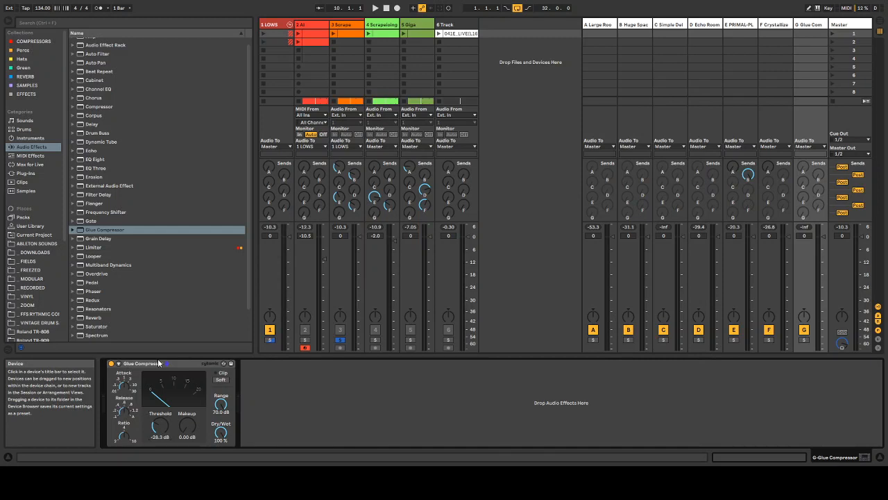
scroll(130, 71, up, 1)
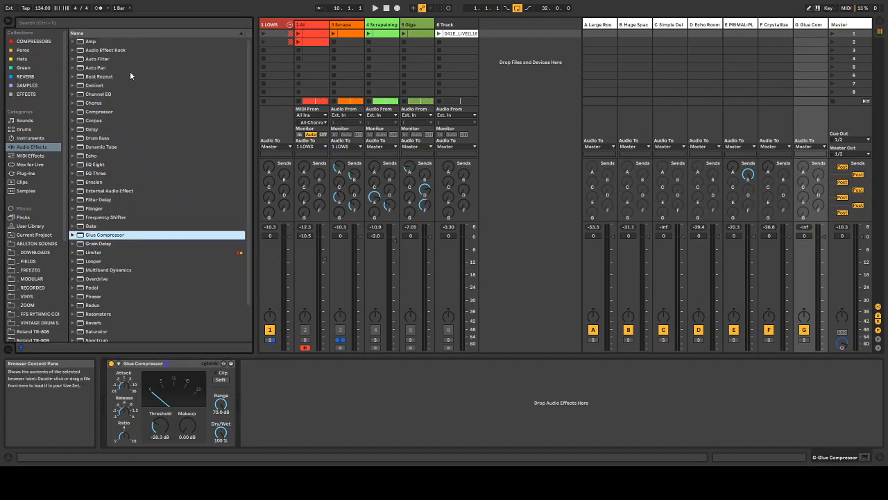
double_click(105, 41)
click(324, 371)
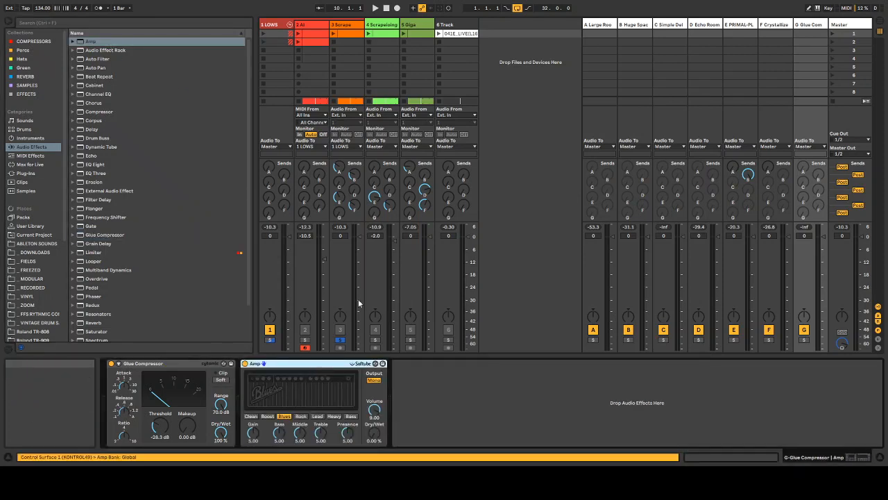
key(Delete)
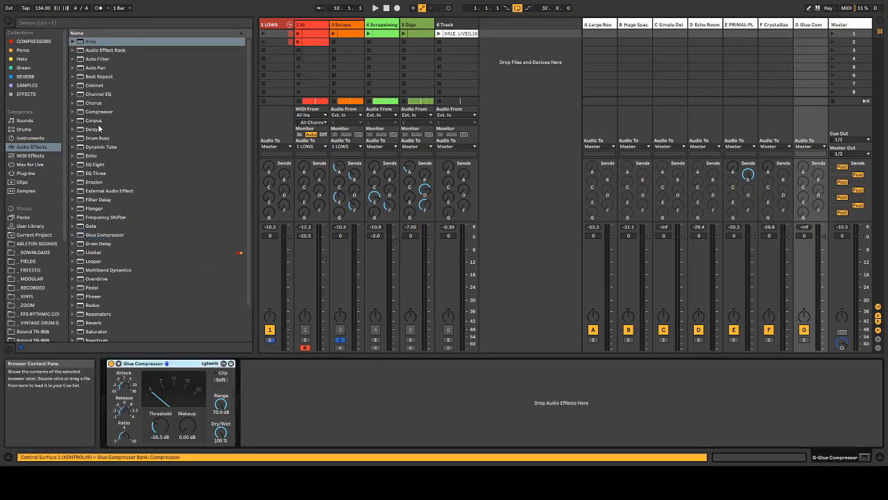
Step: Add a Pedal after the Glue Compressor with Dry/Wet at 0%, and lower the compressor's threshold to about -32.4 dB
scroll(115, 234, down, 1)
click(103, 278)
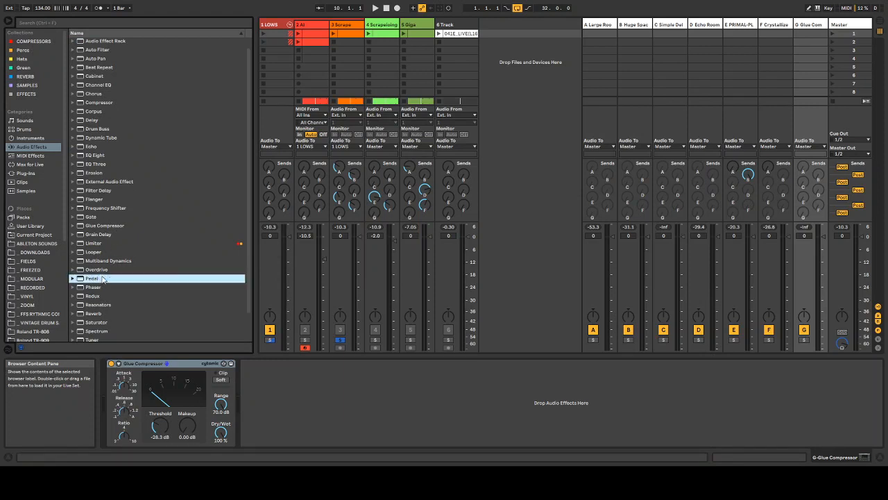
drag(342, 342, 302, 395)
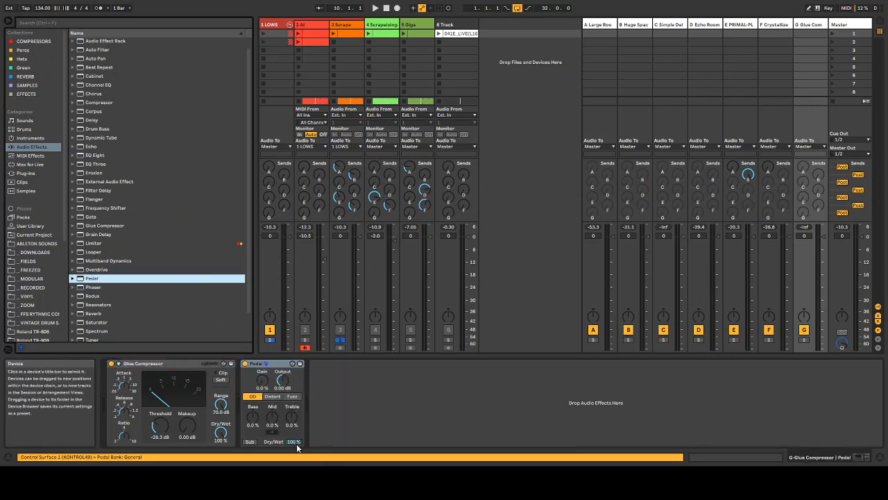
drag(296, 442, 296, 489)
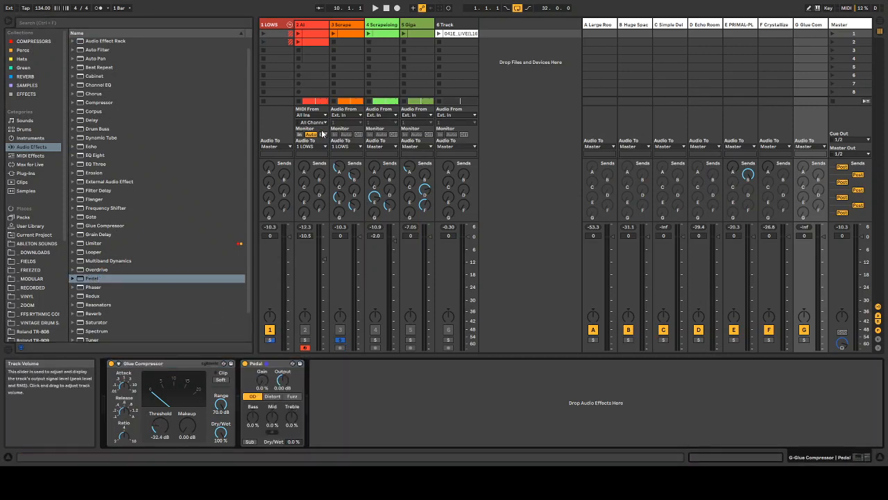
Step: During playback, turn up Scrape's send G, switch on the Scrape track and solo return G
key(space)
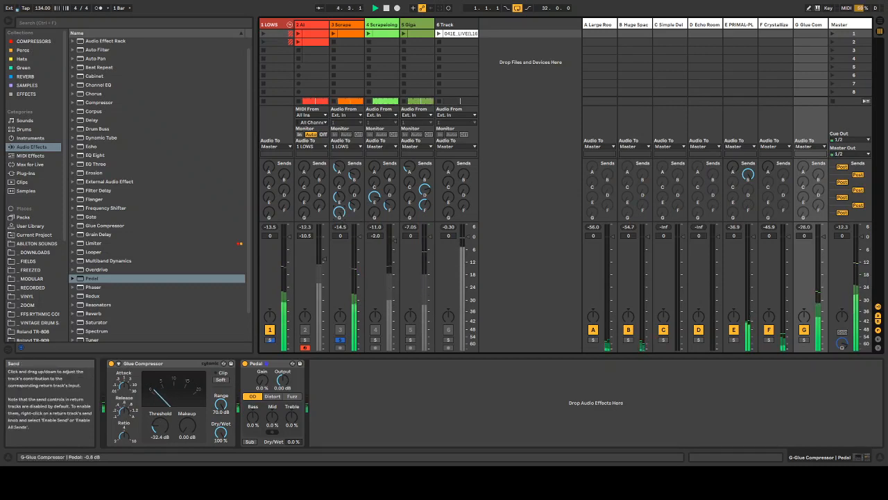
click(804, 339)
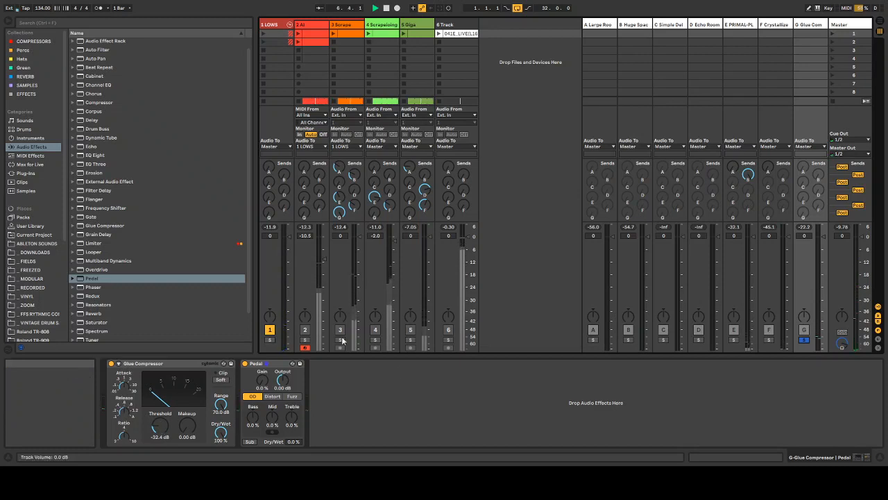
click(804, 339)
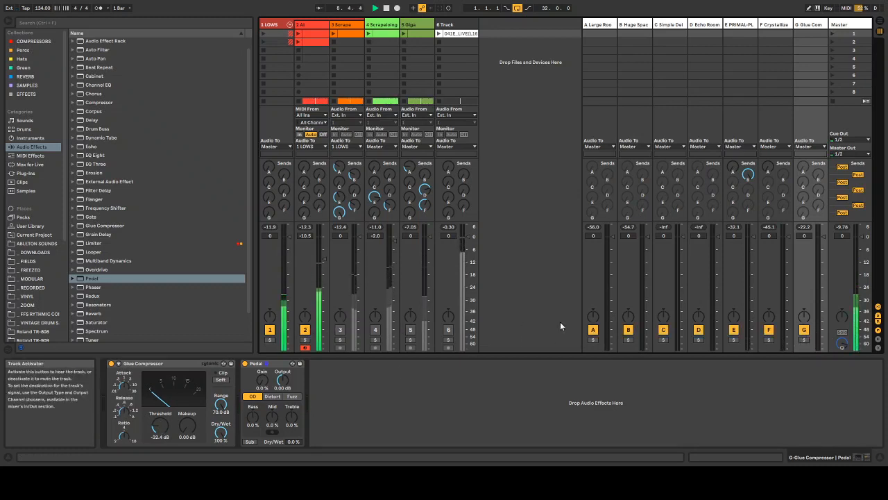
click(306, 329)
click(306, 330)
click(340, 330)
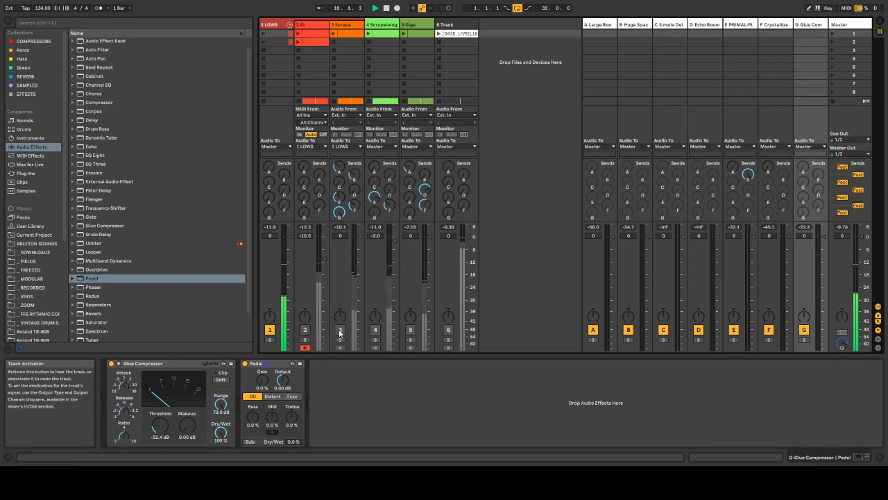
click(804, 339)
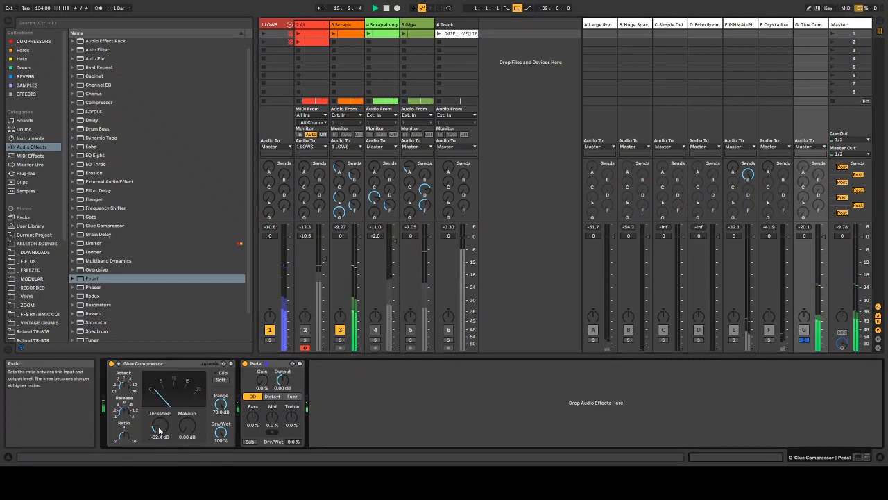
Step: Lower the Glue Compressor's threshold to -40 dB and raise its makeup gain to about 12.1 dB
drag(159, 426, 188, 386)
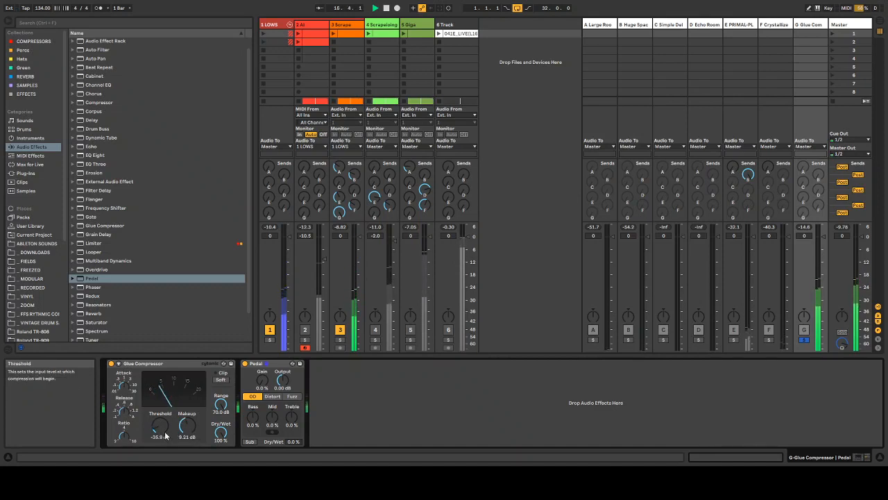
drag(162, 428, 161, 437)
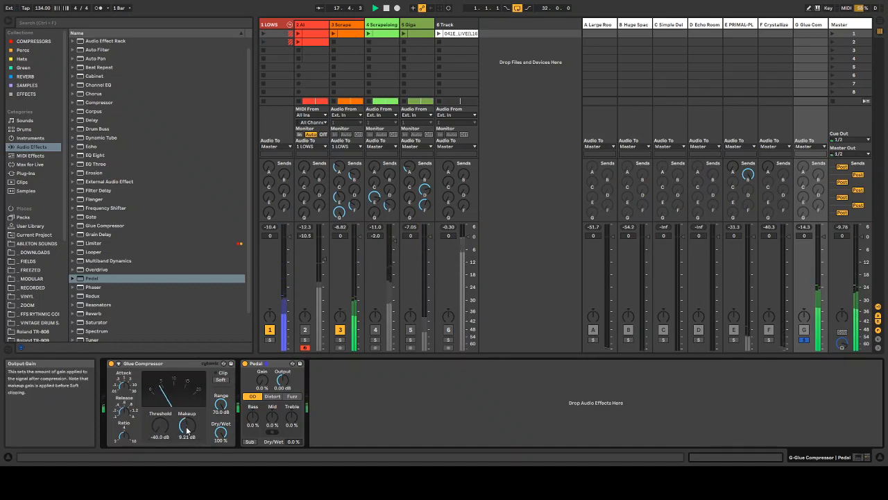
drag(189, 428, 190, 424)
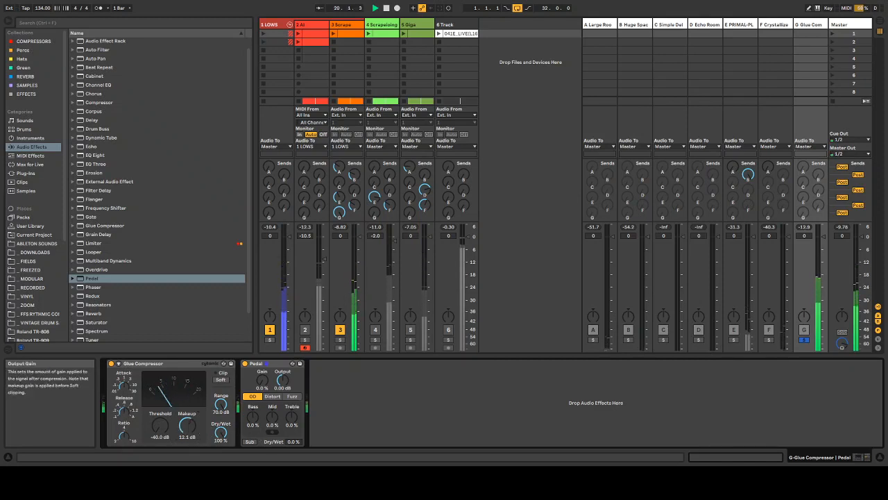
Step: Set the Pedal on return G to 55% Dry/Wet and 100% Bass, with the Distort type
drag(278, 441, 253, 398)
click(272, 396)
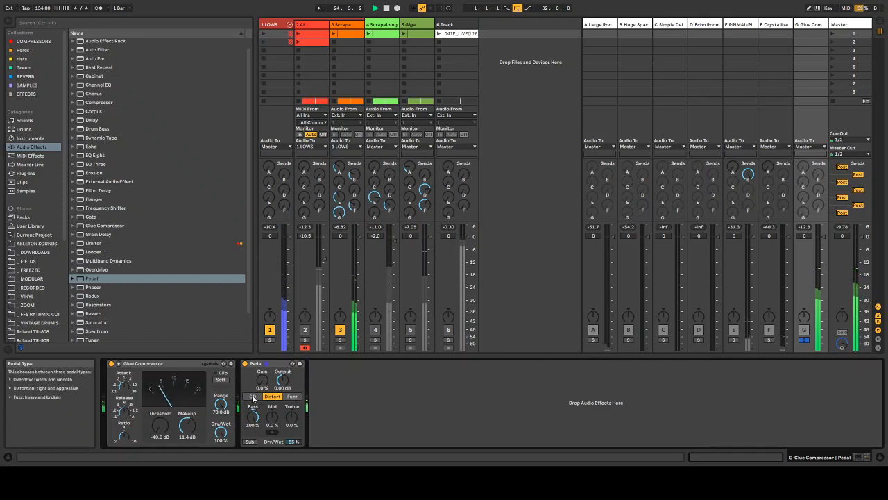
Step: Enable the Sub option on return G's Pedal and solo the Scrape track
click(250, 441)
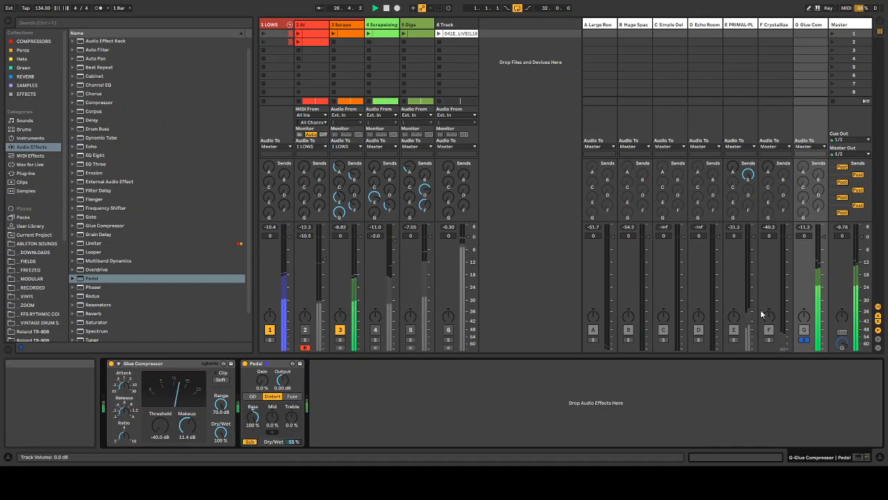
click(341, 342)
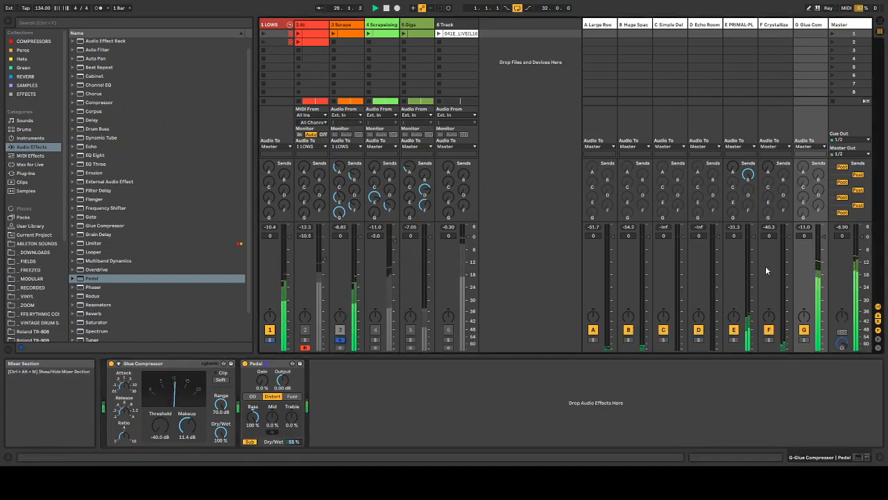
Step: Blend return G in from near silence up to -3.9 dB, and switch the return off
drag(824, 237, 823, 348)
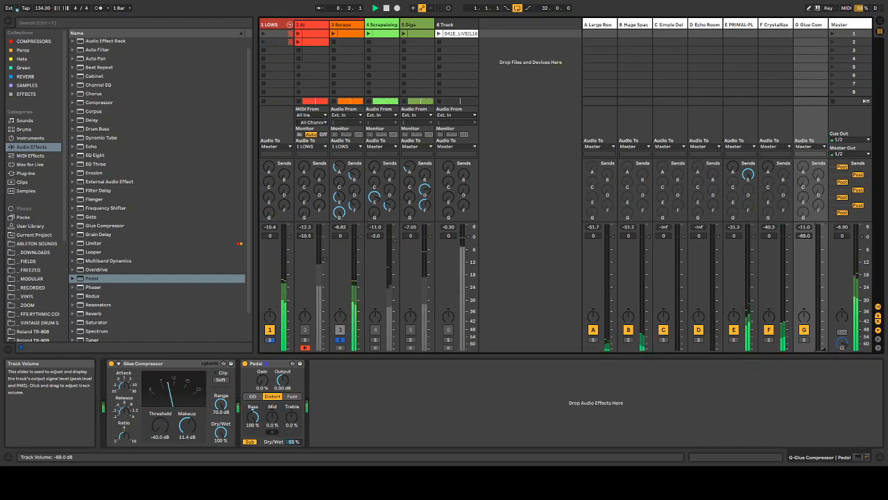
drag(823, 340, 823, 247)
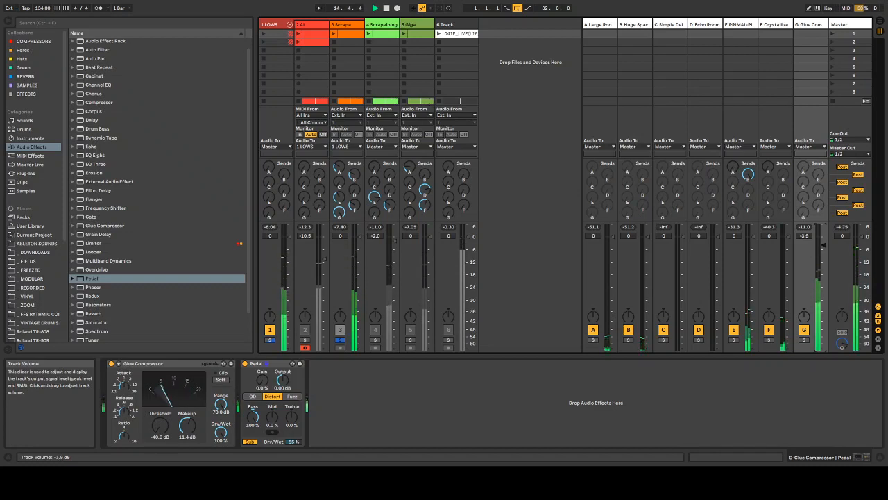
click(804, 330)
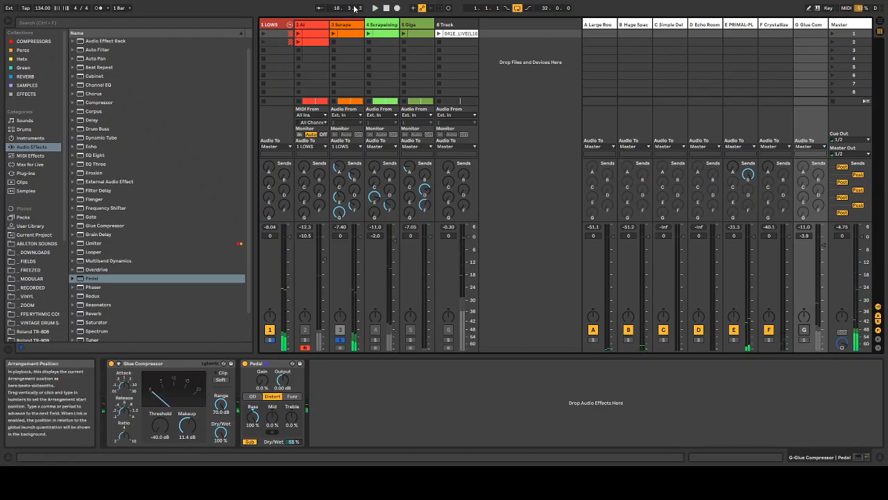
click(350, 27)
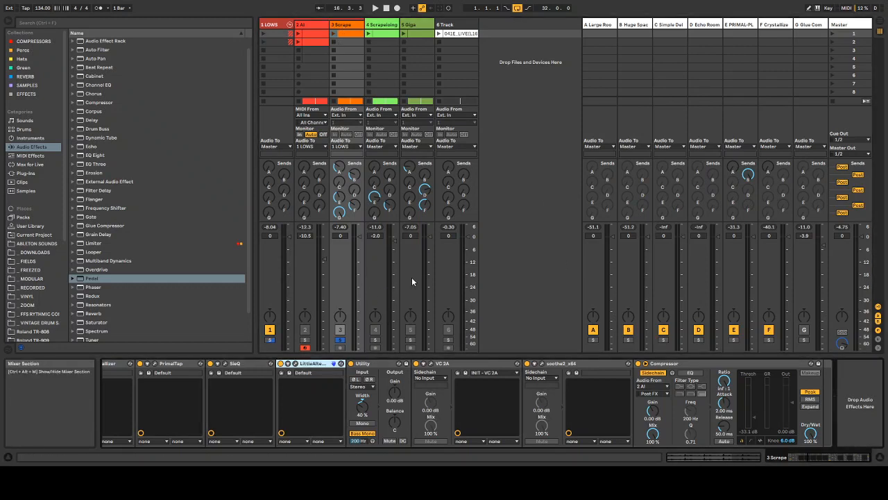
key(space)
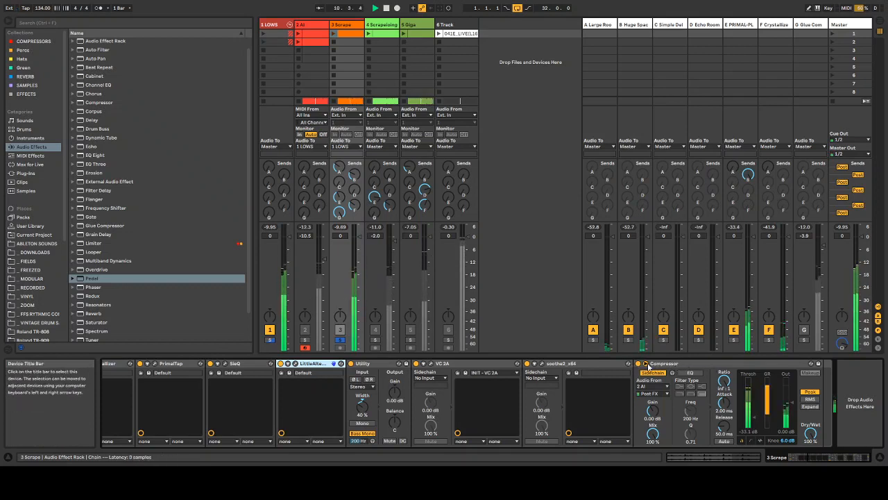
click(752, 367)
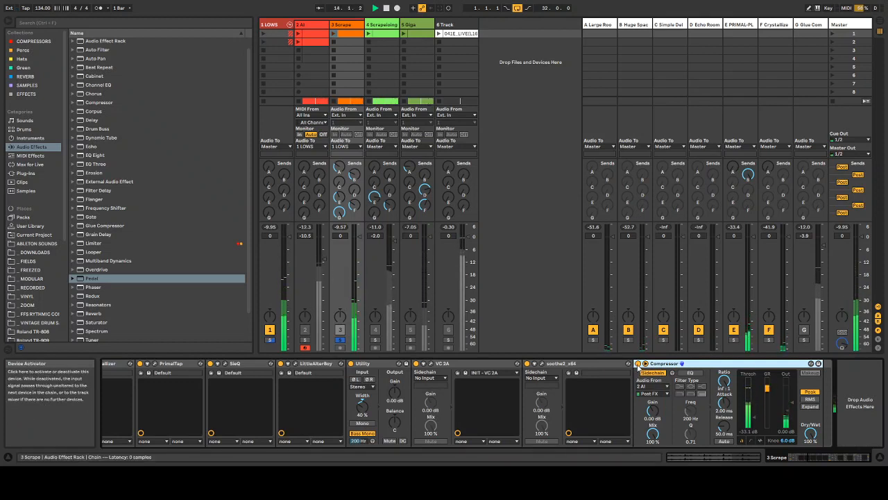
click(638, 363)
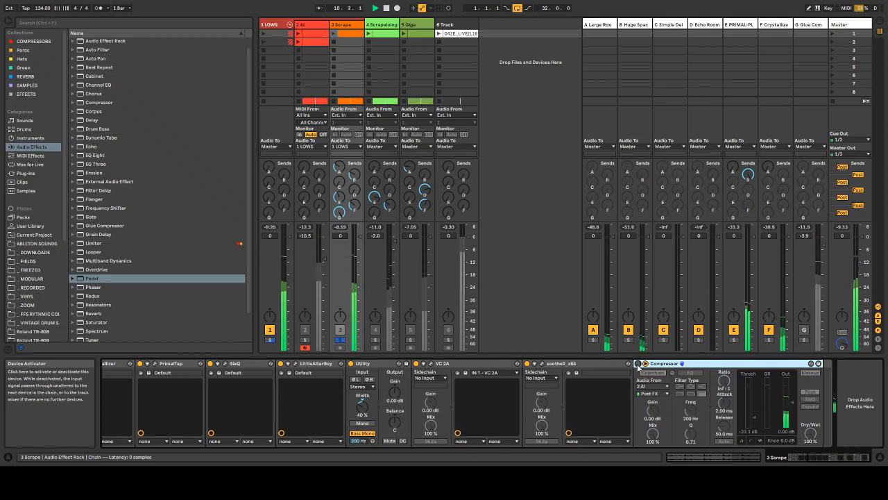
click(638, 364)
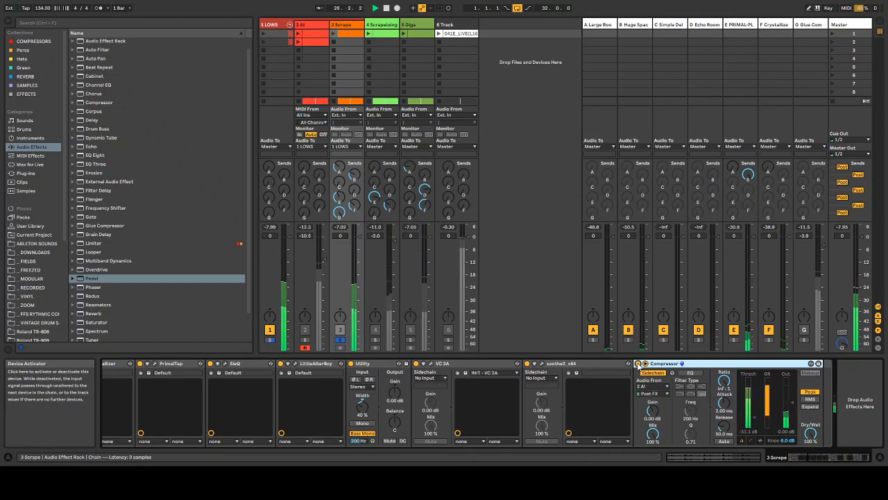
click(639, 363)
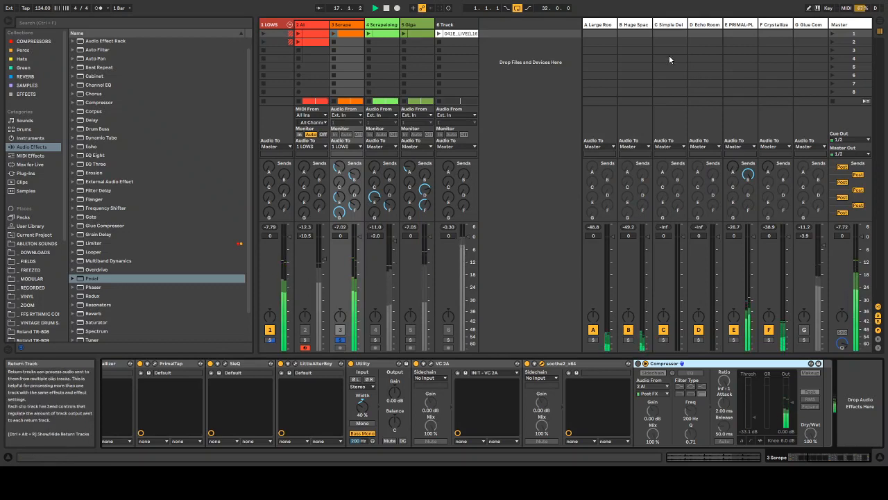
click(528, 365)
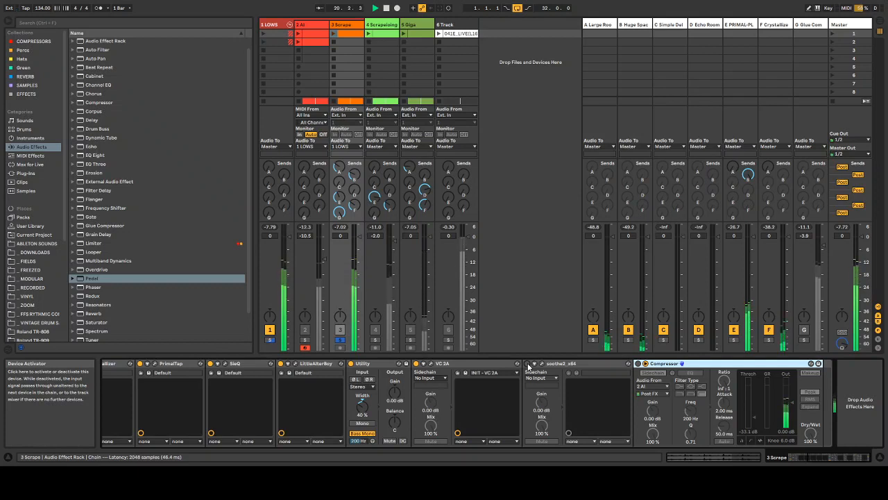
click(528, 364)
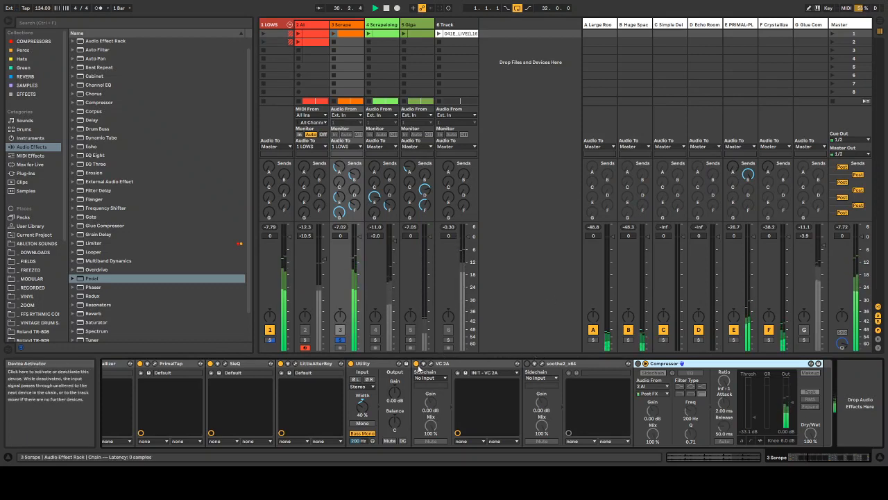
key(space)
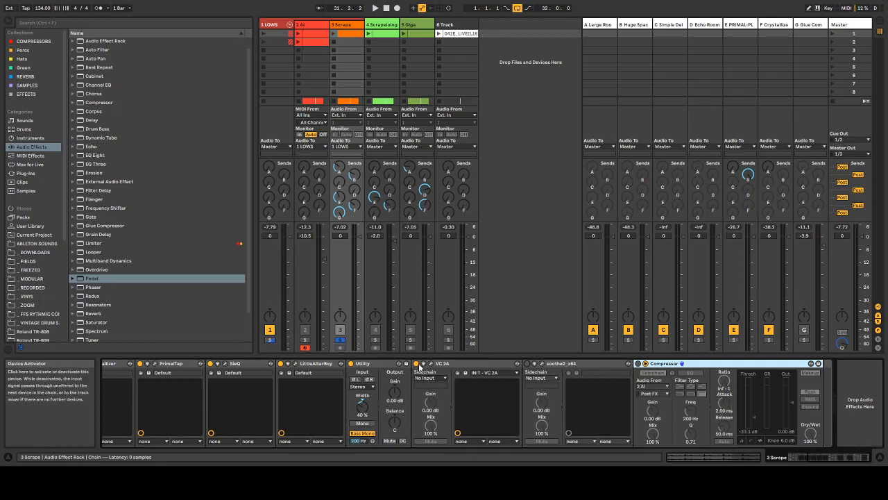
key(space)
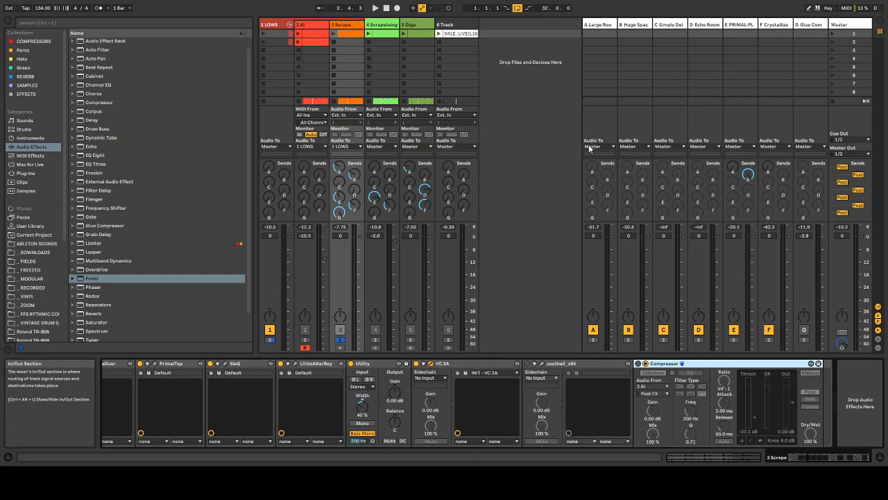
key(space)
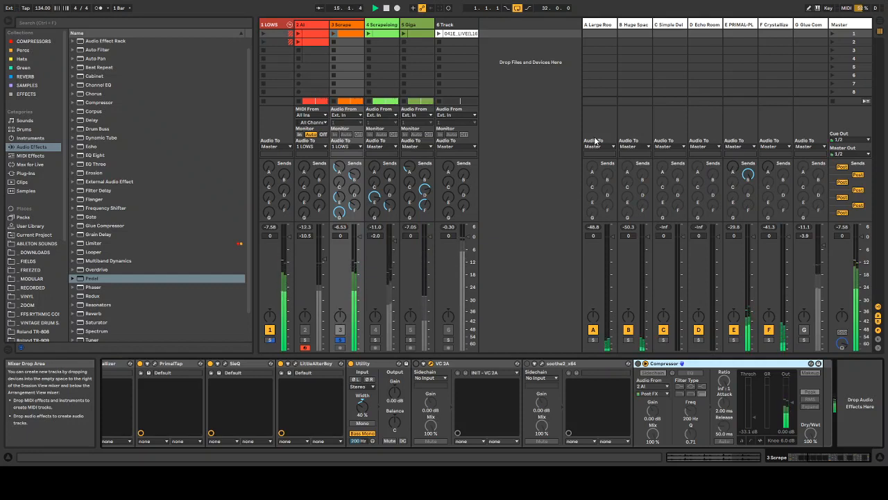
Step: Compare Scrape with its Utility on and off during playback, leaving the Utility bypassed
click(352, 364)
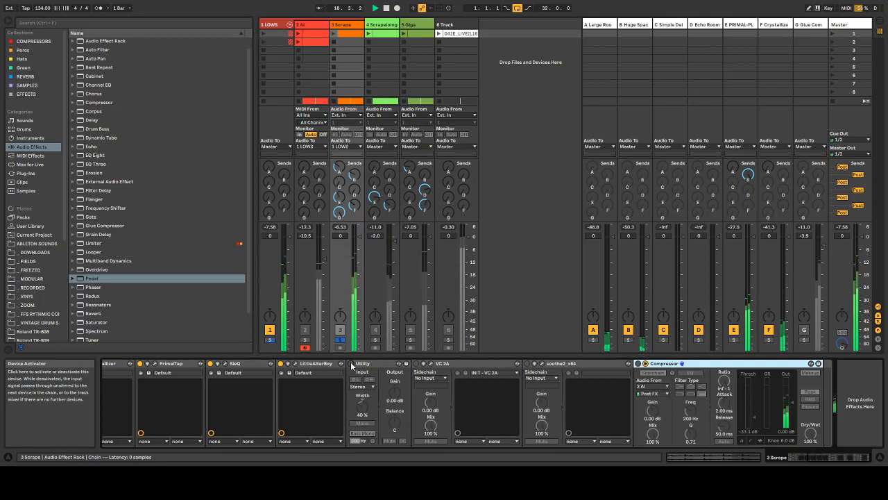
click(351, 363)
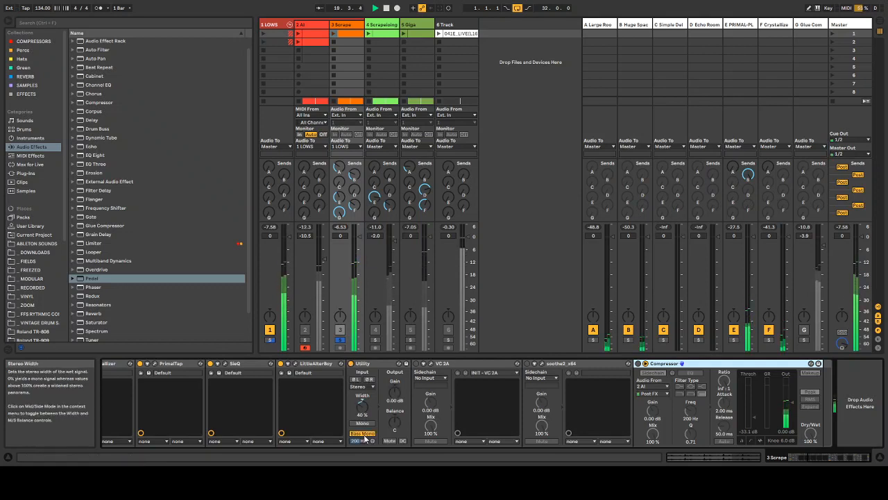
click(351, 365)
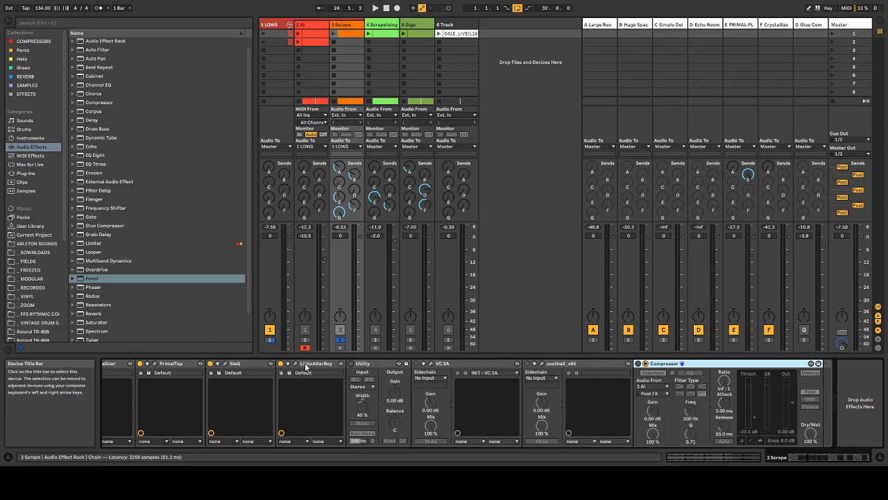
Step: Bypass LittleAlterBoy on Scrape during playback and view its plug-in window
click(281, 365)
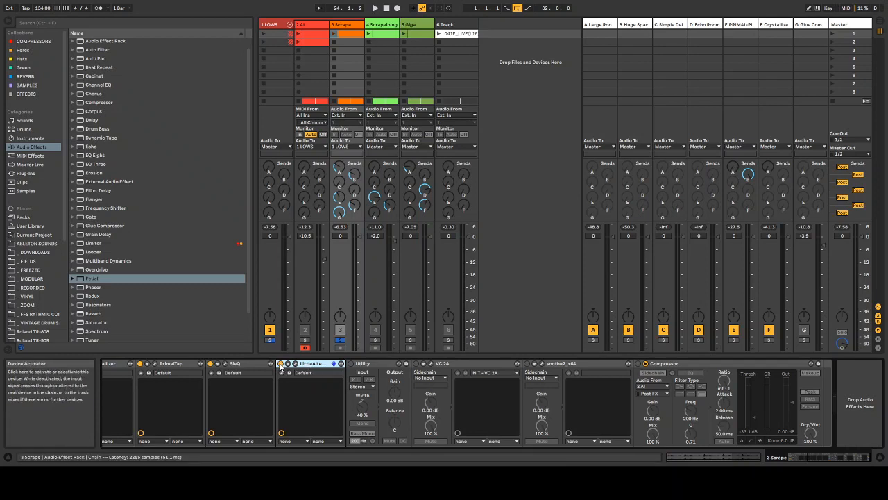
key(space)
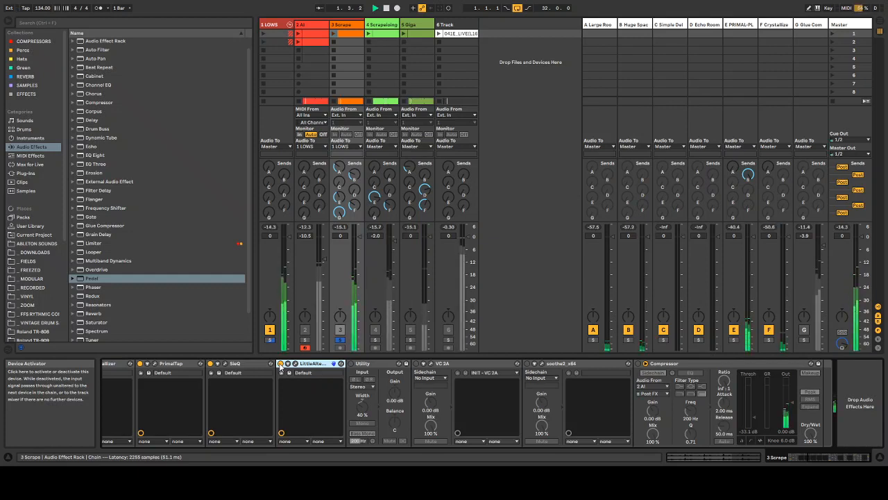
click(280, 365)
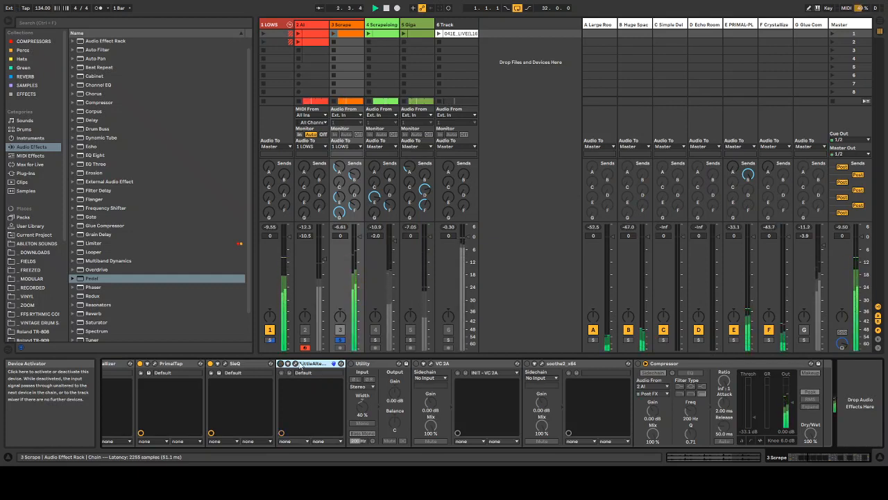
click(295, 364)
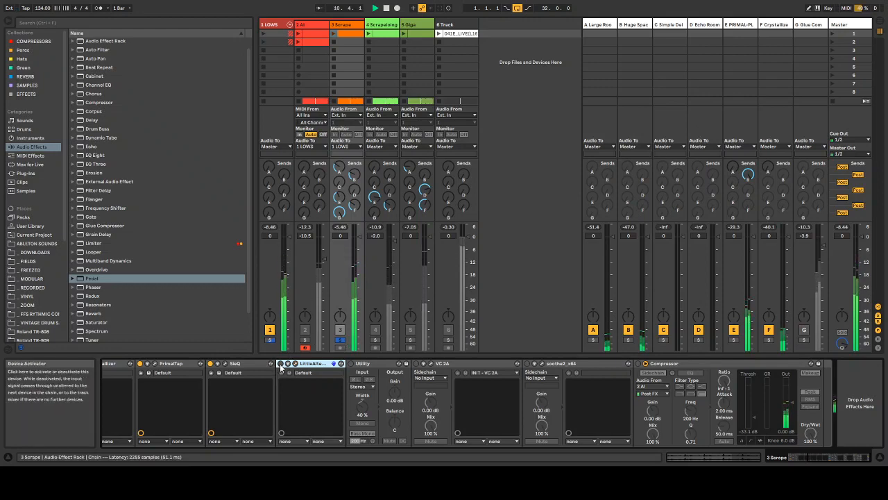
click(356, 31)
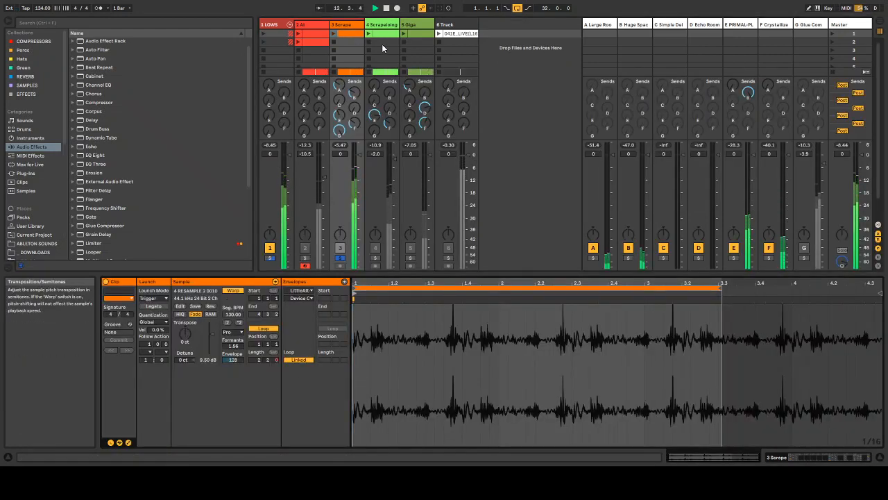
scroll(139, 178, down, 1)
double_click(344, 25)
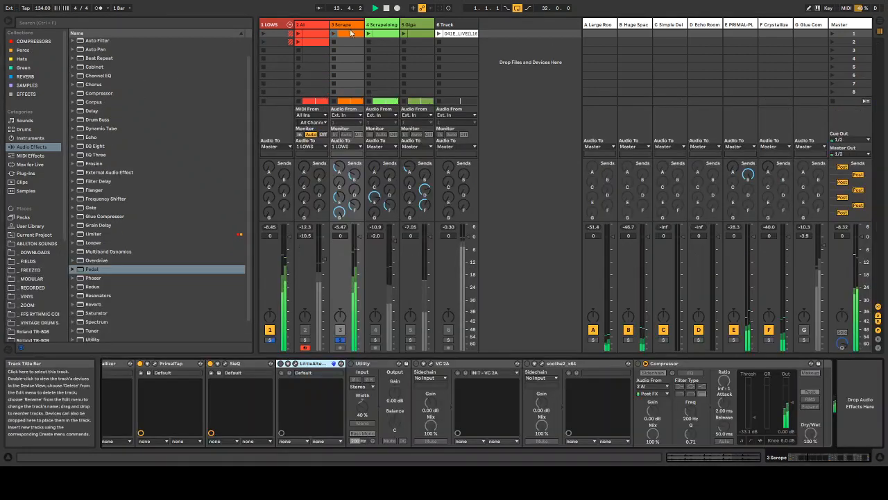
Step: Compare Scrape with LittleAlterBoy and SieQ on and off, leaving both devices bypassed
click(281, 363)
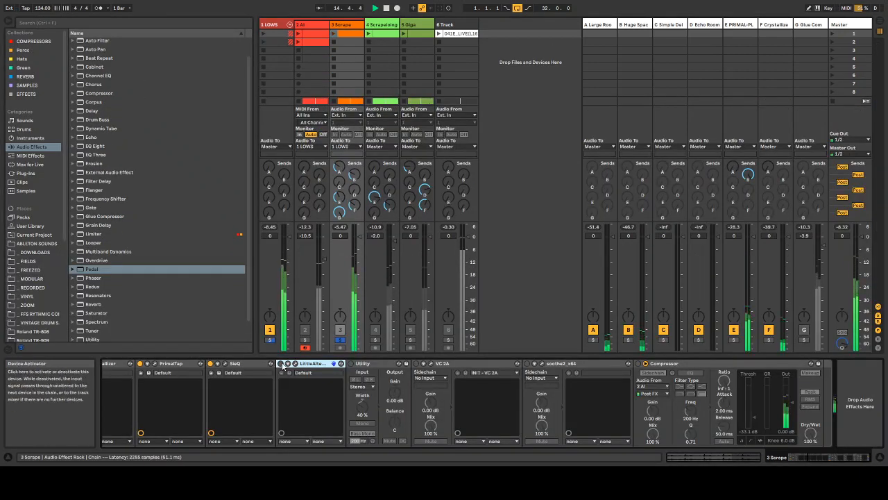
click(281, 364)
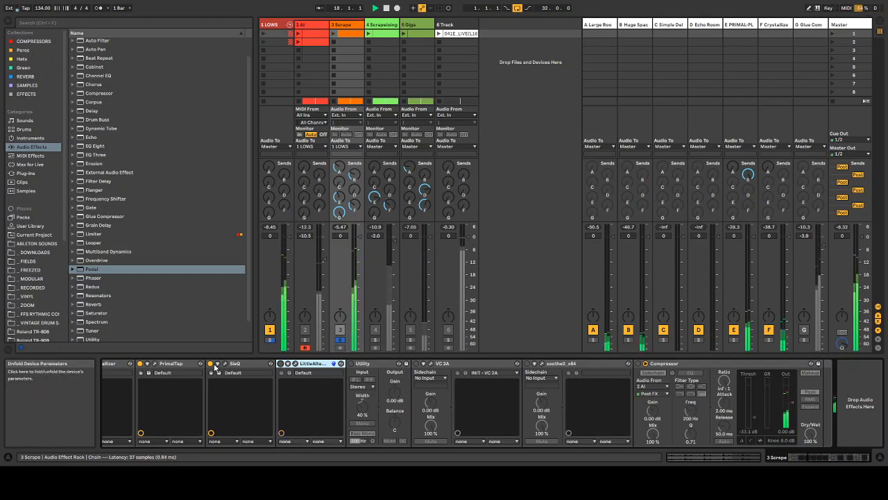
click(241, 365)
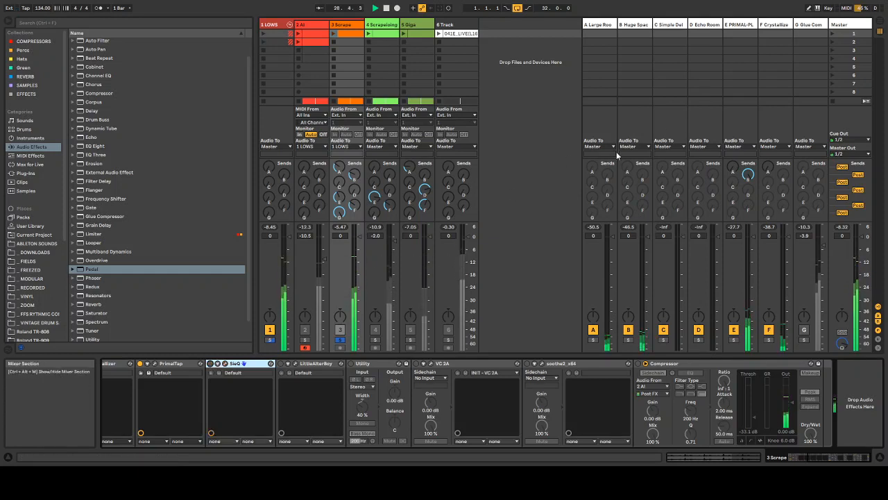
scroll(179, 389, left, 5)
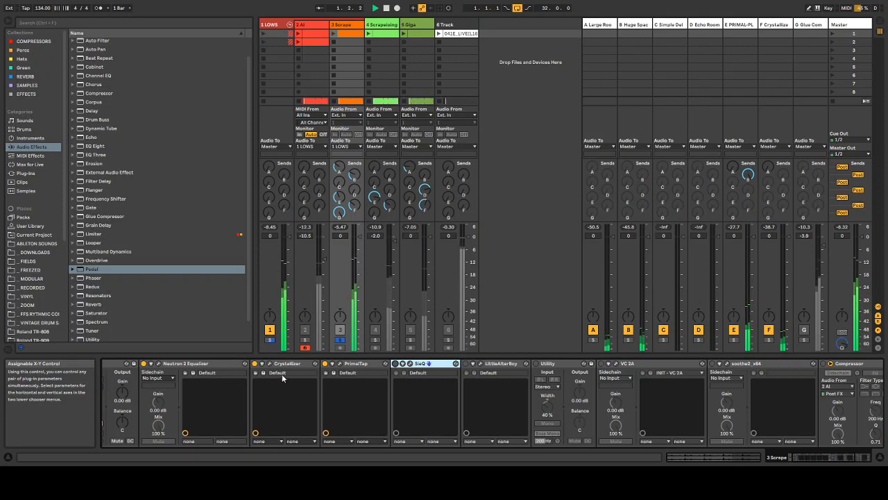
click(395, 363)
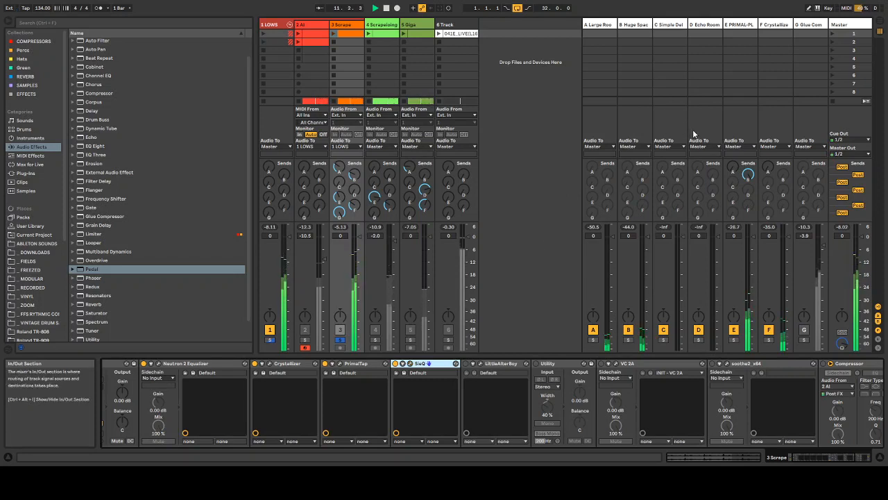
click(395, 363)
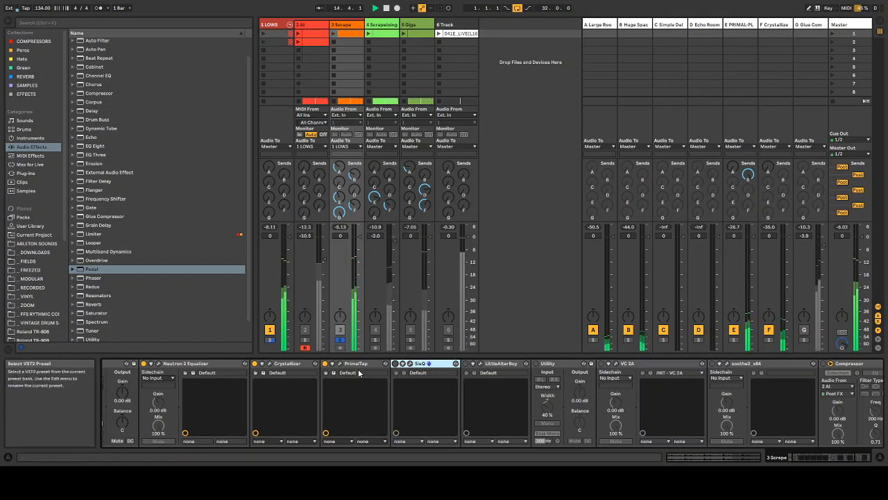
Step: Compare Scrape with PrimalTap off and on during playback, leave it active, and open its plug-in window
key(Left)
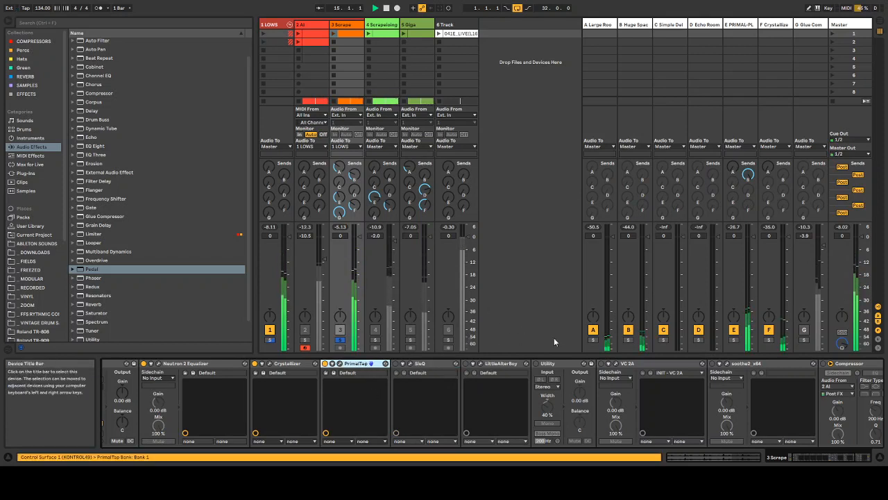
click(325, 363)
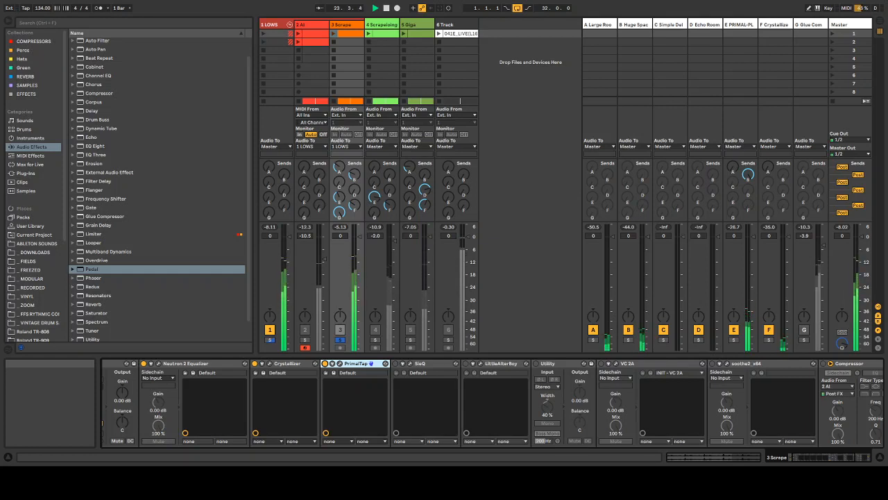
click(325, 363)
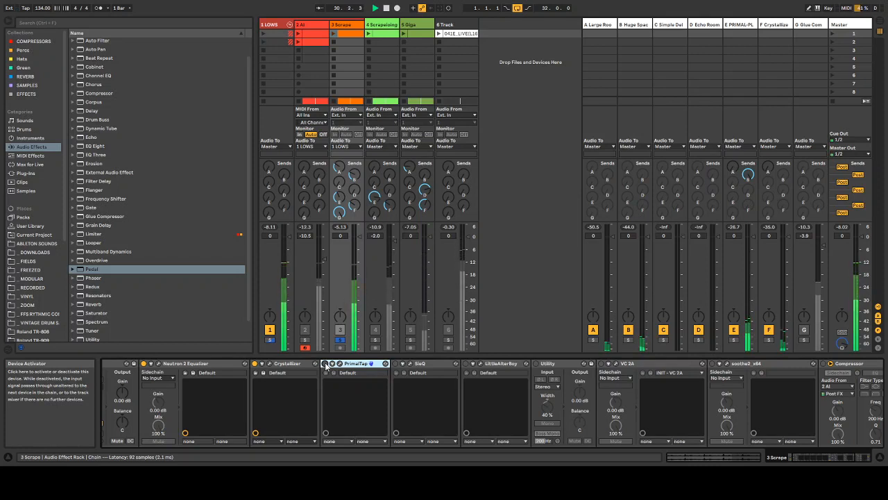
click(325, 364)
click(340, 364)
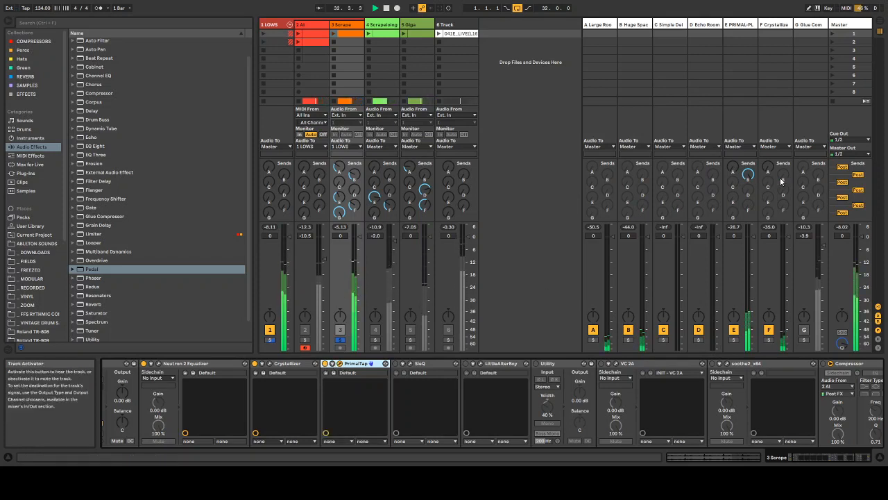
Step: Bypass PrimalTap and Crystallizer on Scrape during playback, viewing Crystallizer's plug-in window before switching it off
click(324, 364)
click(280, 366)
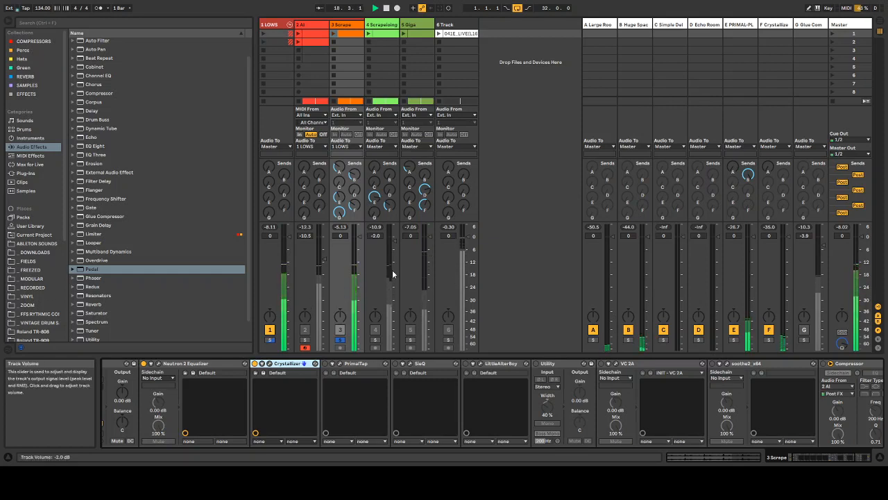
click(256, 364)
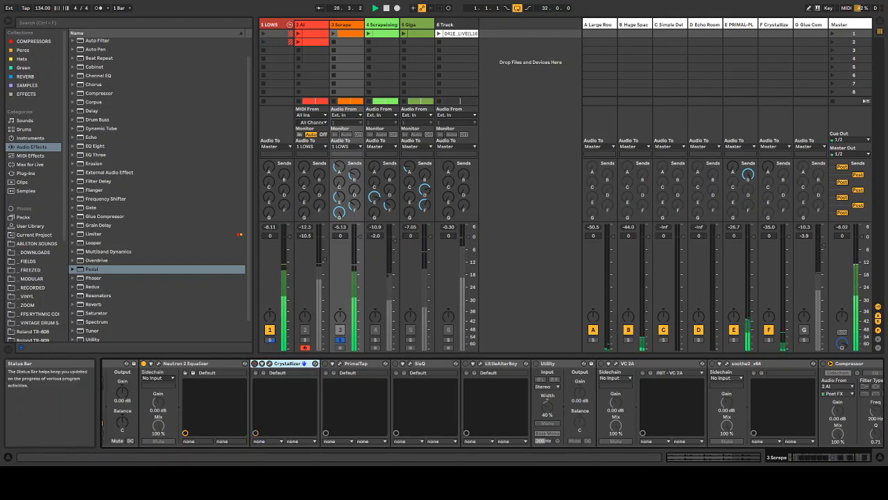
Step: Compare Scrape with Neutron 2 Equalizer off and on during playback, leaving the equalizer bypassed
click(186, 364)
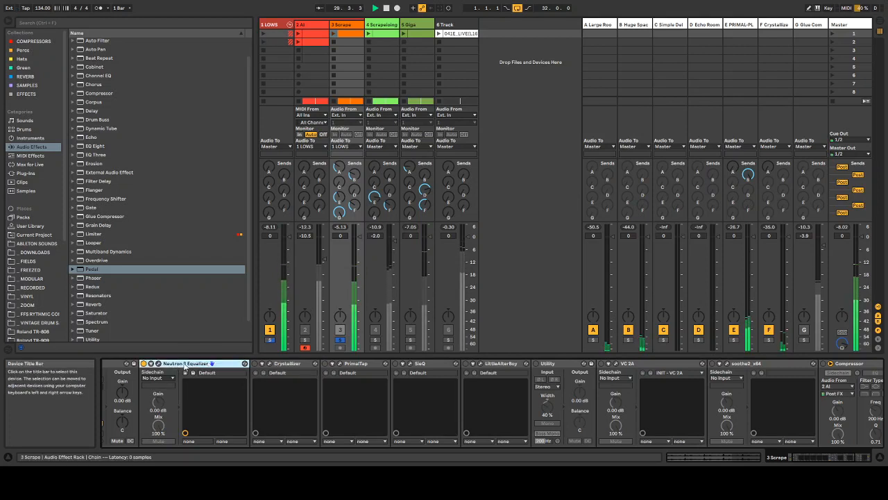
scroll(206, 367, left, 2)
click(187, 364)
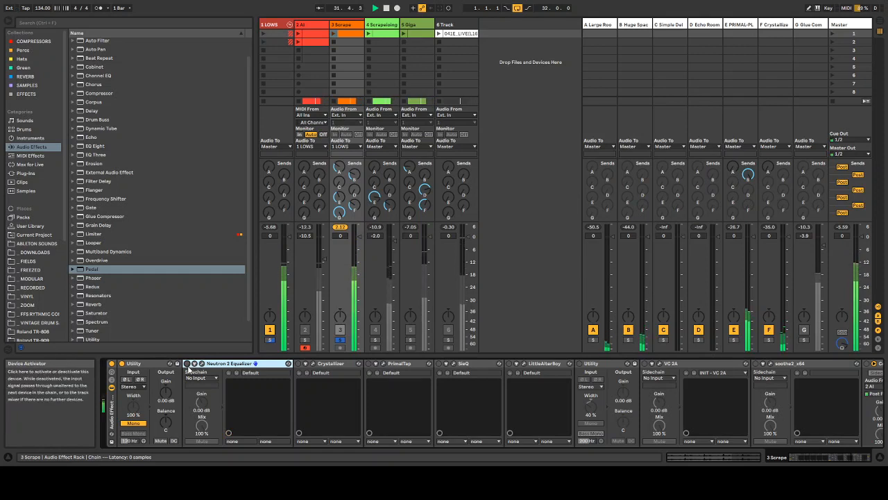
click(186, 364)
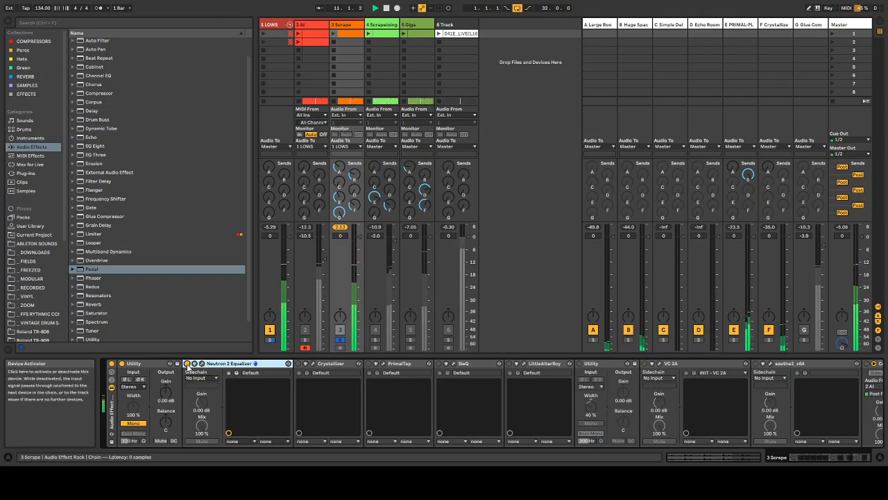
click(186, 363)
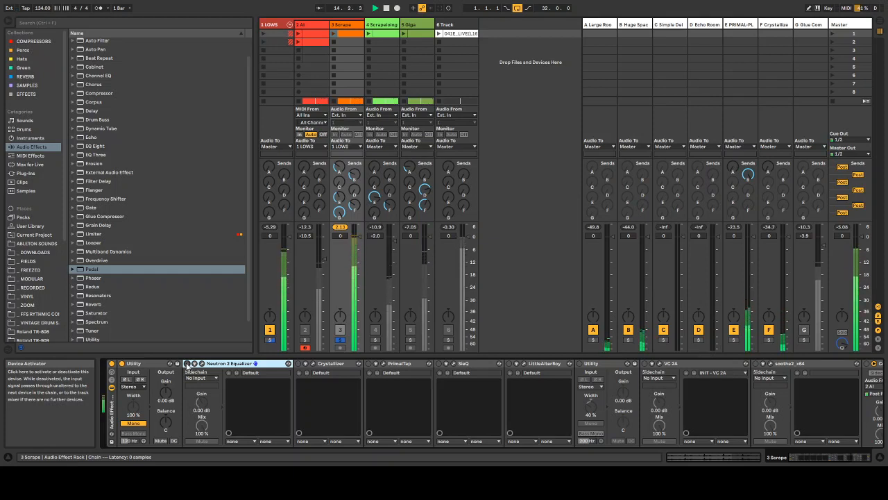
Step: Compare Scrape with the mono Utility at the start of its chain off and on, checking the track's clip and leaving the Utility active
click(122, 364)
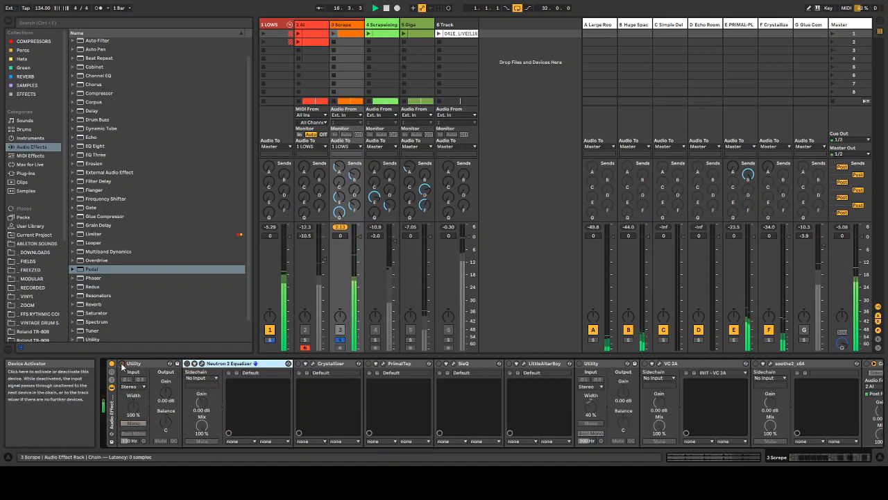
click(358, 35)
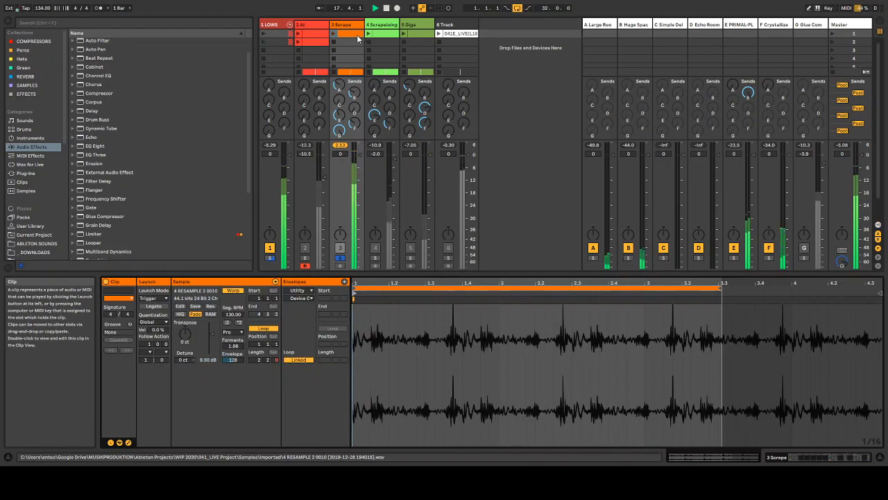
click(351, 28)
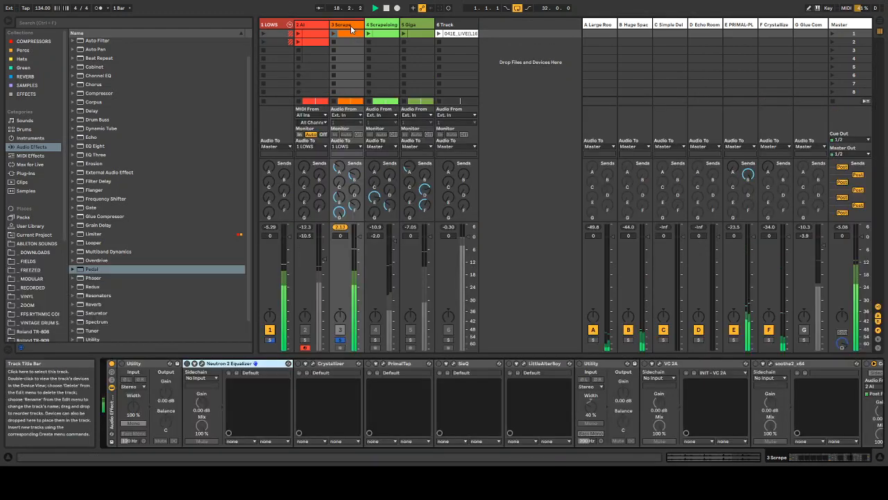
click(123, 364)
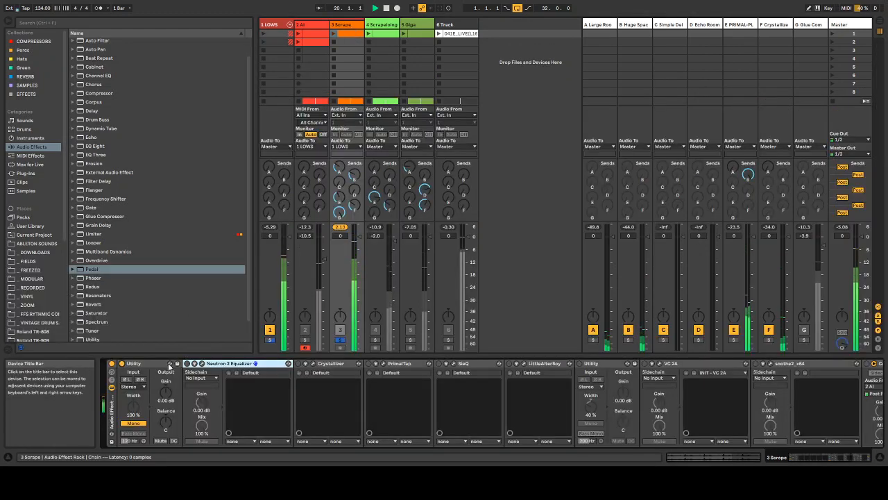
click(122, 363)
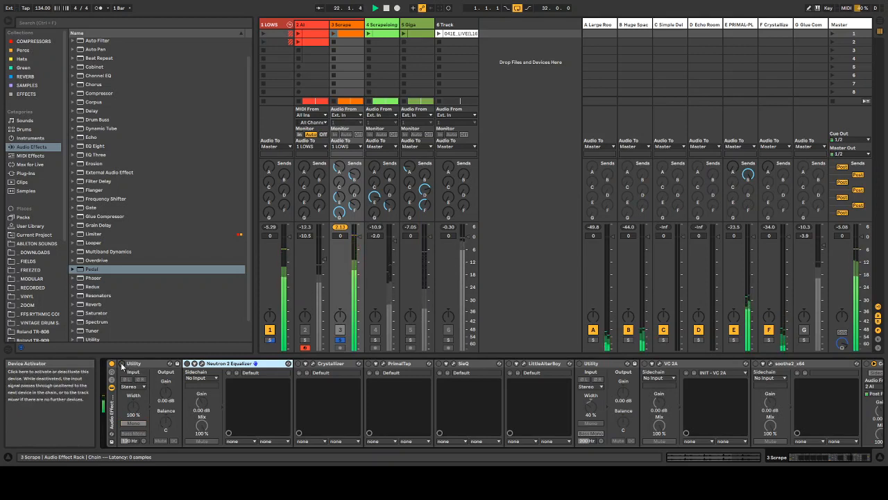
click(122, 364)
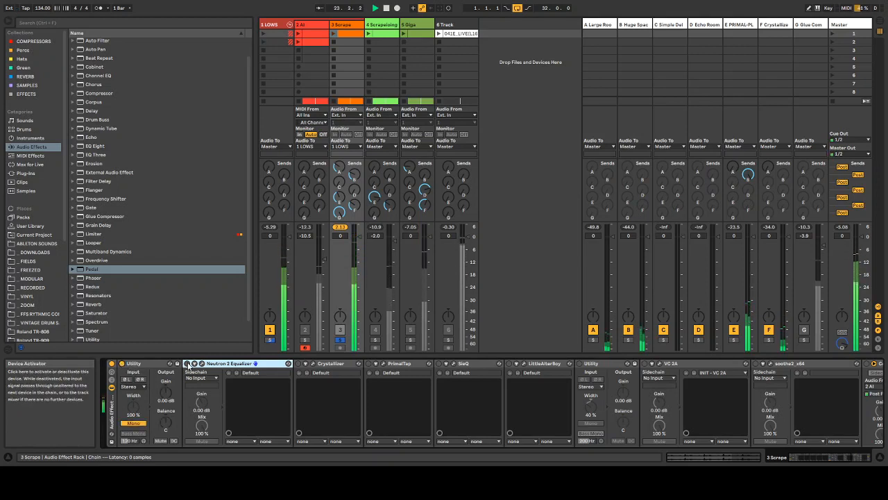
Step: Reactivate Scrape's Neutron 2 Equalizer, PrimalTap, SieQ, LittleAlterBoy, second Utility, VC 2A and soothe2 one by one during playback
click(187, 363)
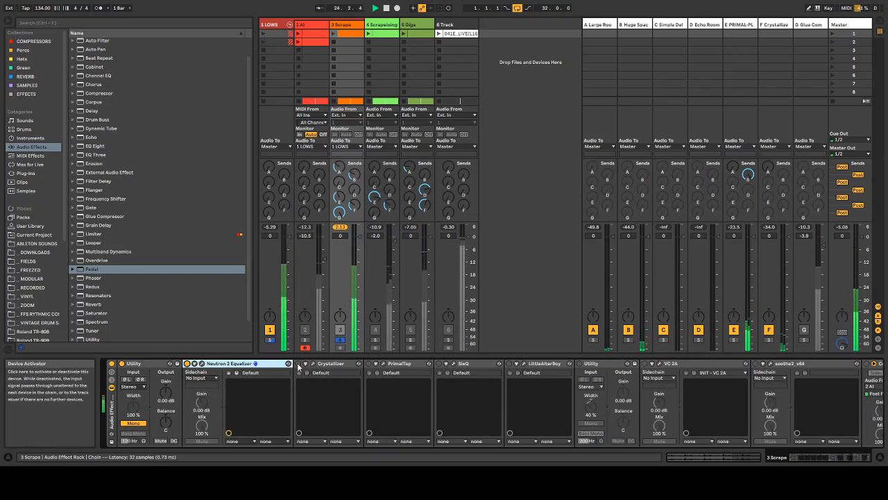
click(369, 363)
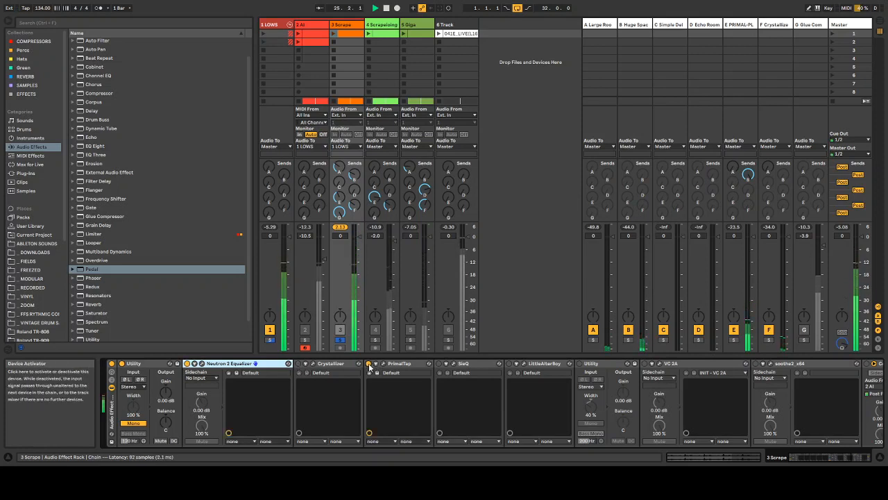
click(439, 364)
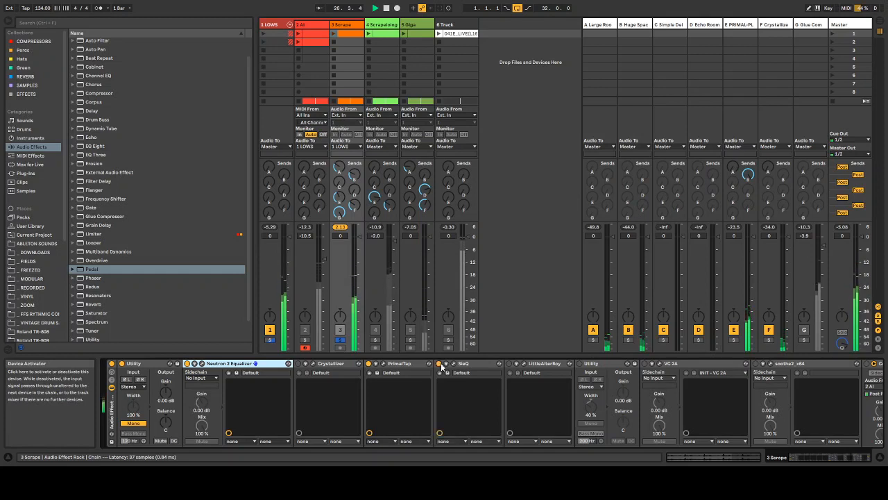
click(509, 364)
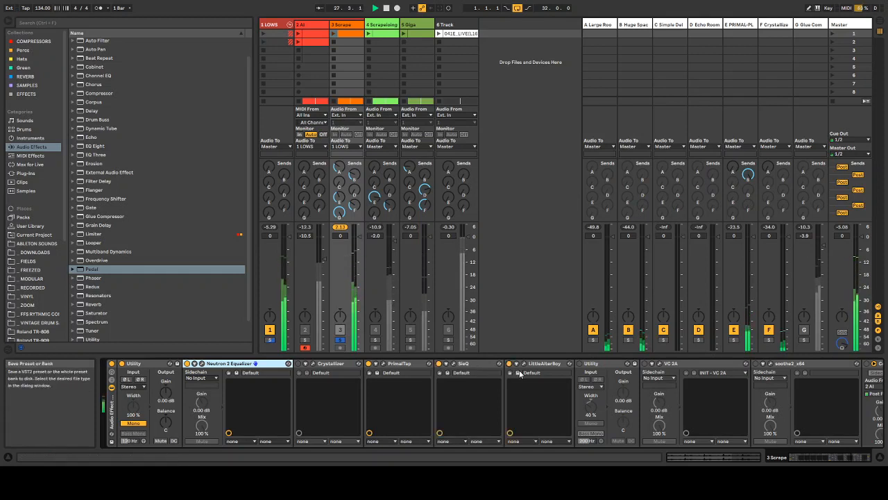
click(580, 365)
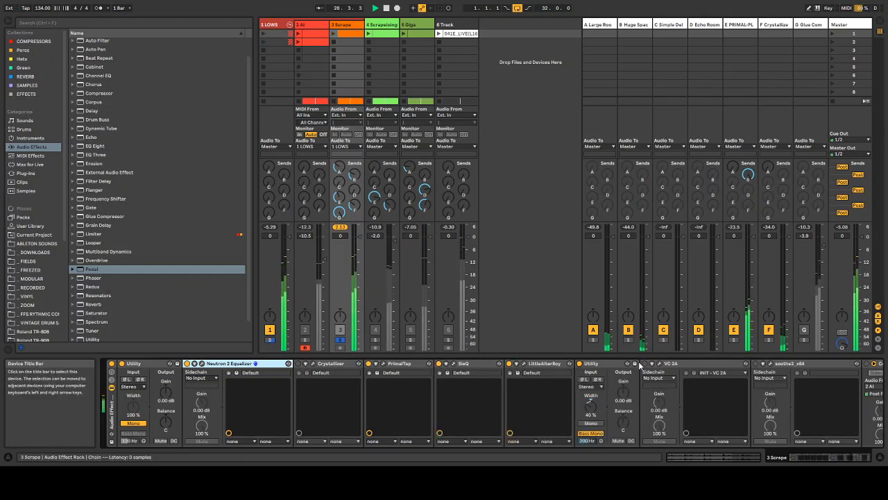
click(756, 364)
scroll(779, 378, right, 1)
scroll(779, 375, right, 3)
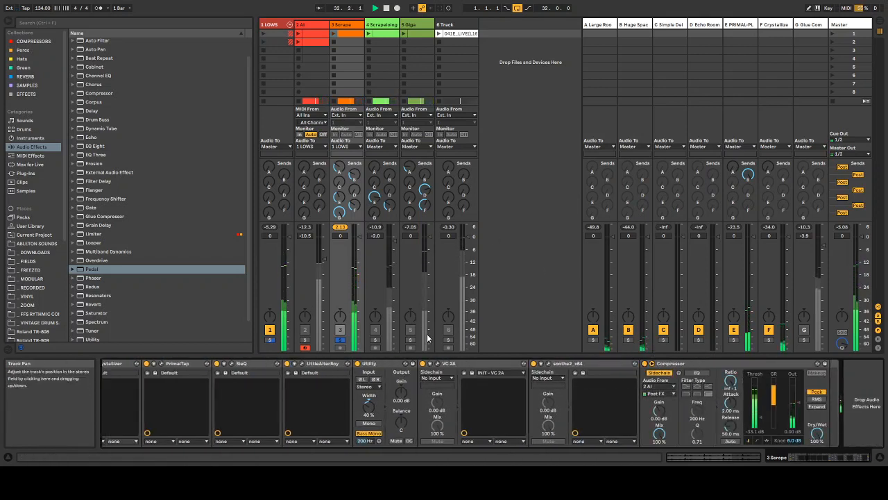
Step: Solo track 6 to hear it, stop playback and remove the solo
click(448, 339)
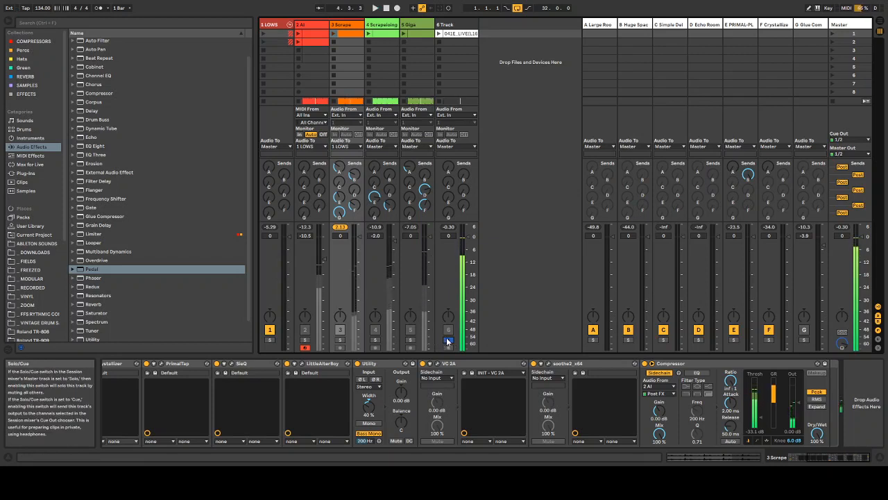
click(447, 340)
click(341, 329)
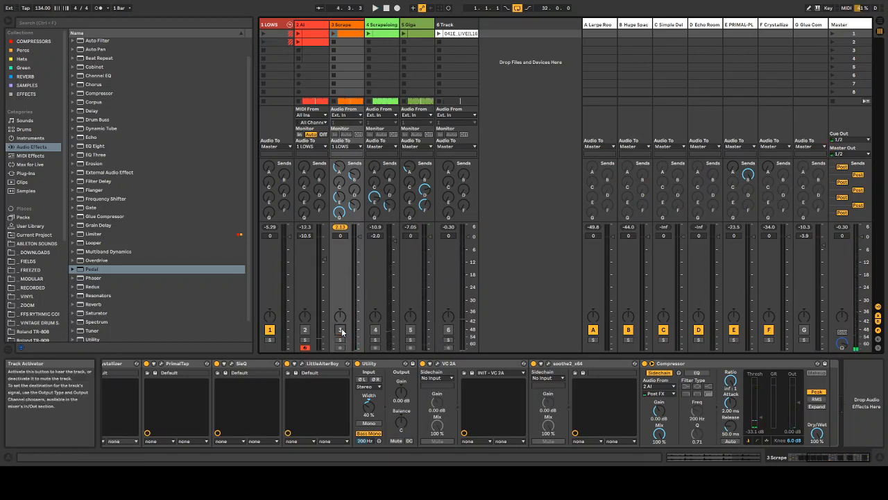
click(340, 330)
Step: Solo the Scrape track, play it with its effect chain, stop playback and remove the solo
click(375, 339)
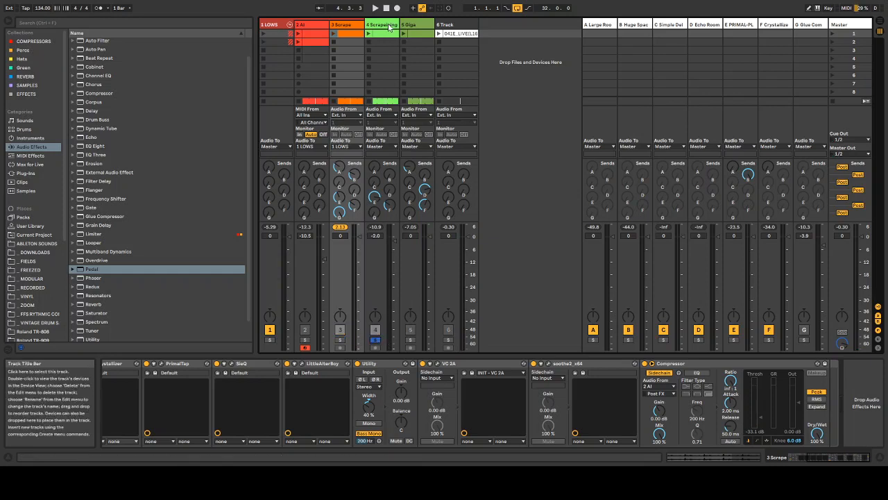
click(340, 339)
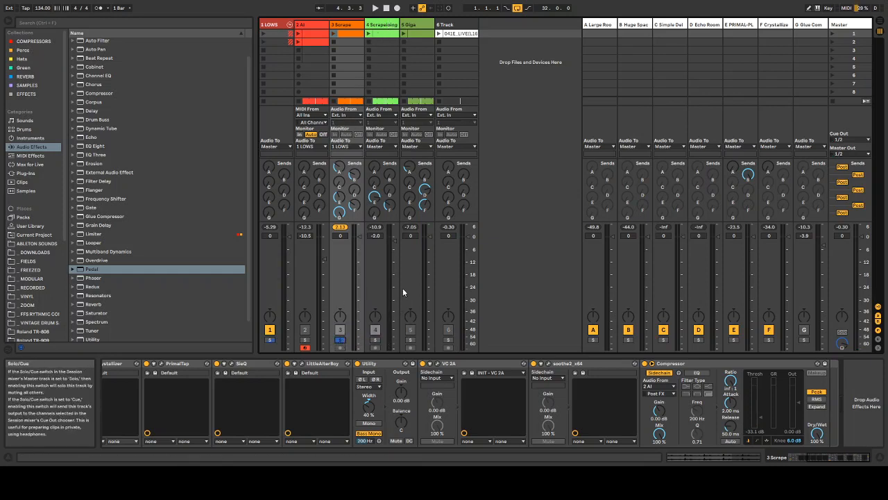
key(space)
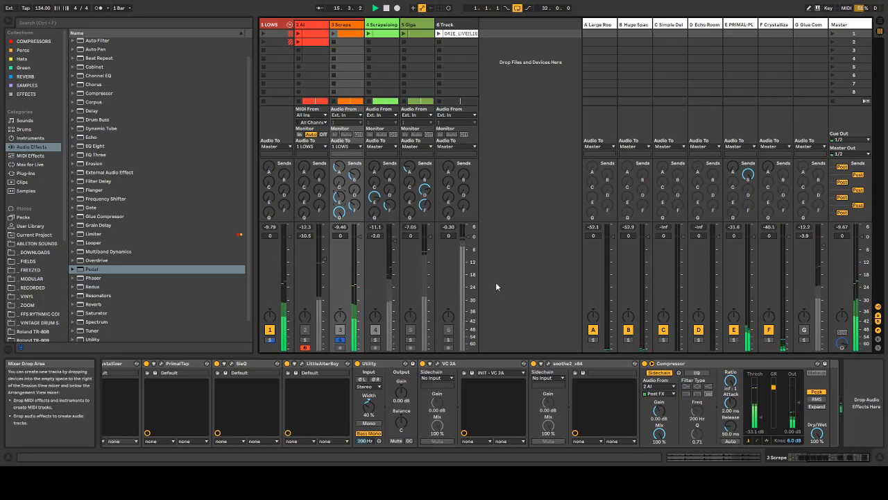
click(340, 340)
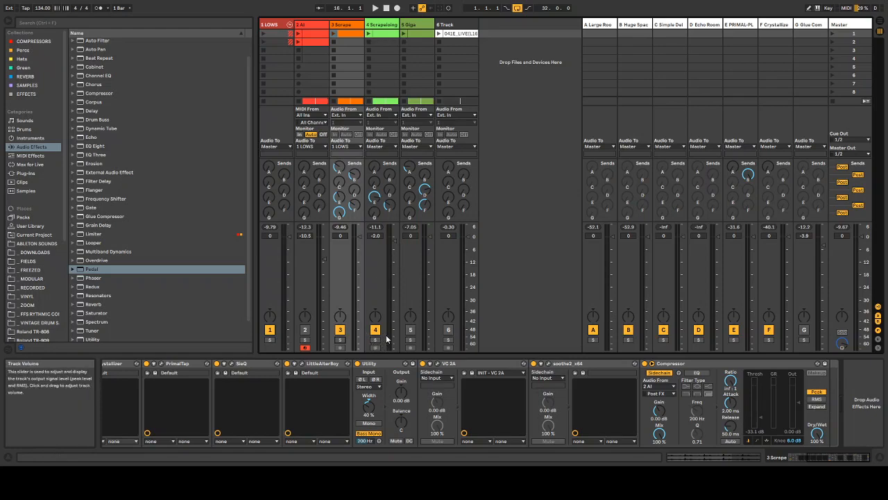
Step: Show the Scrapeioing track's effect chain, solo the track and start playback
click(388, 38)
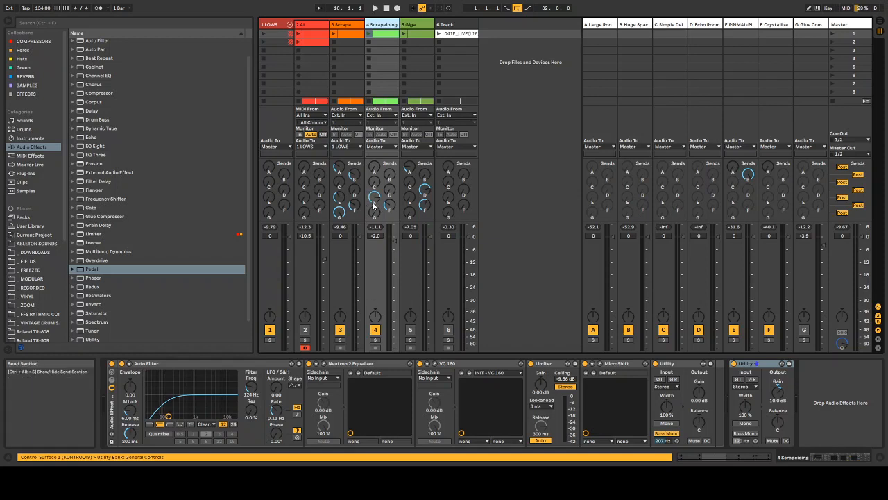
click(375, 340)
key(space)
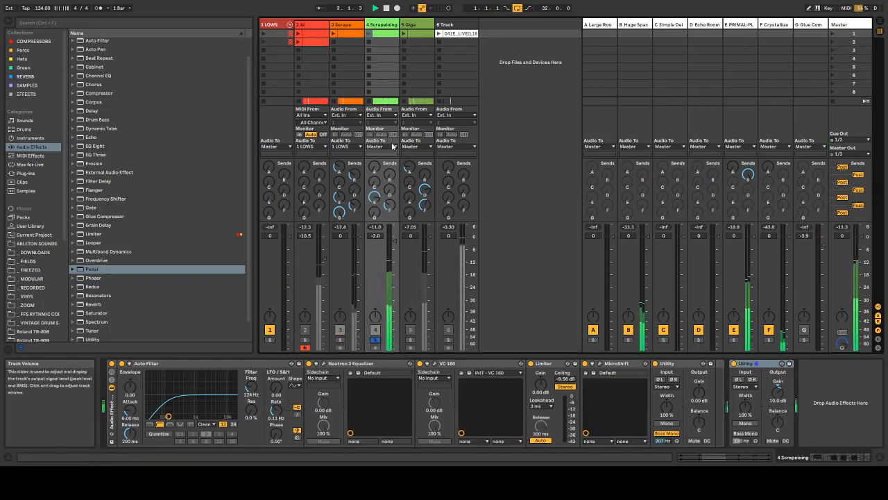
Step: Compare the Scrape and Scrapeioing clips' waveforms and sample settings, ending on the Scrapeioing clip
click(350, 35)
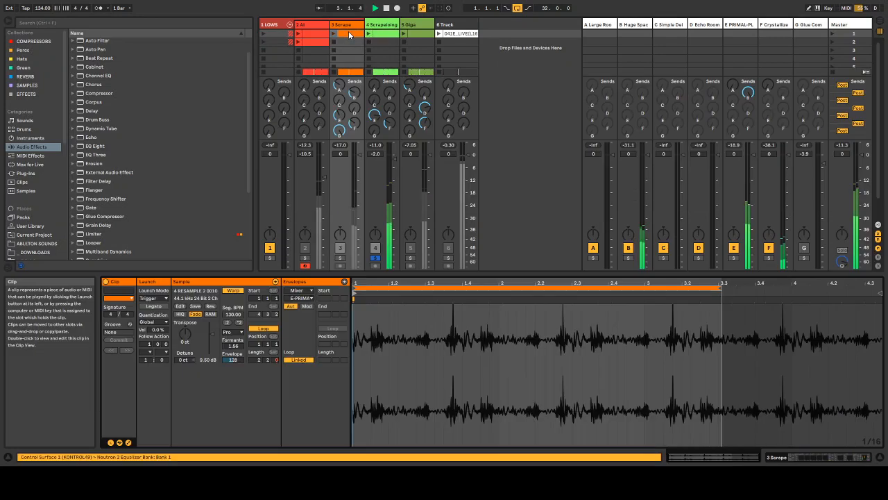
click(384, 35)
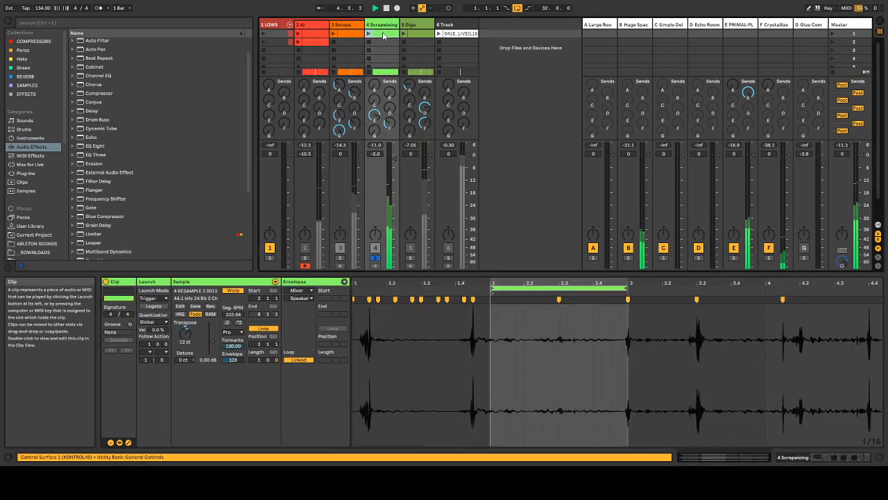
click(356, 33)
click(391, 24)
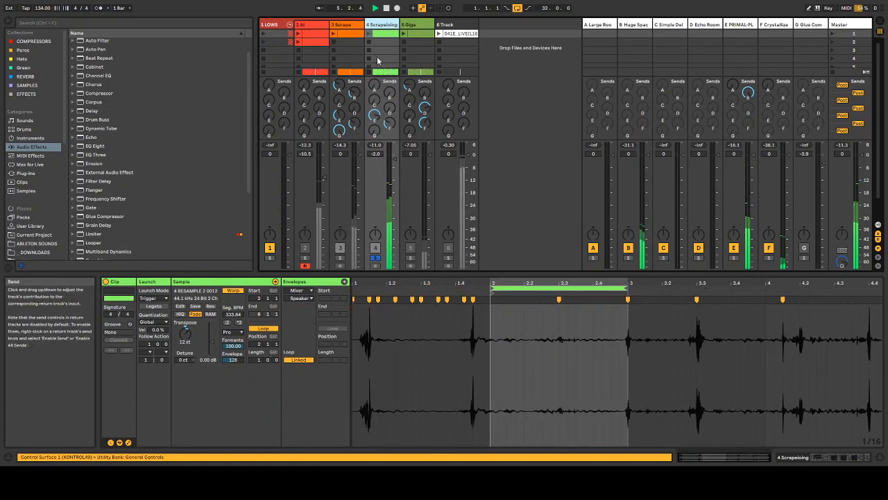
click(536, 375)
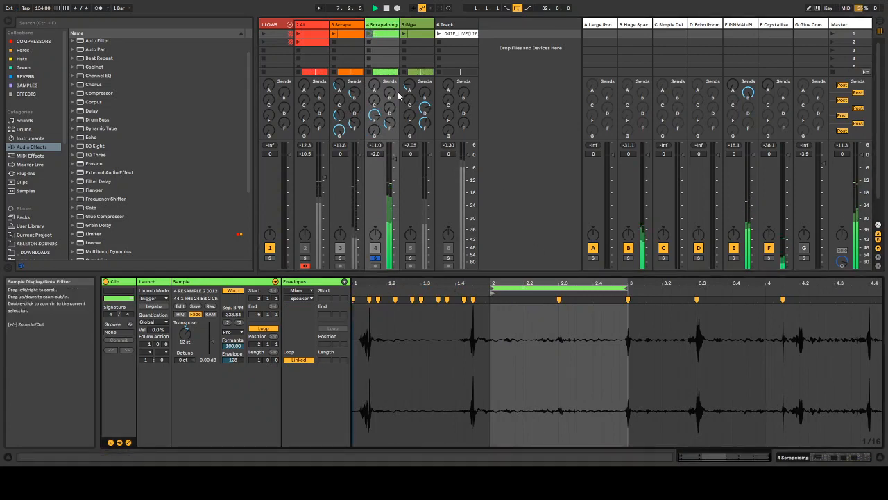
Step: Launch the Scrapeioing clip and play it with its loop switched off, and turn the loop back on
key(space)
click(370, 33)
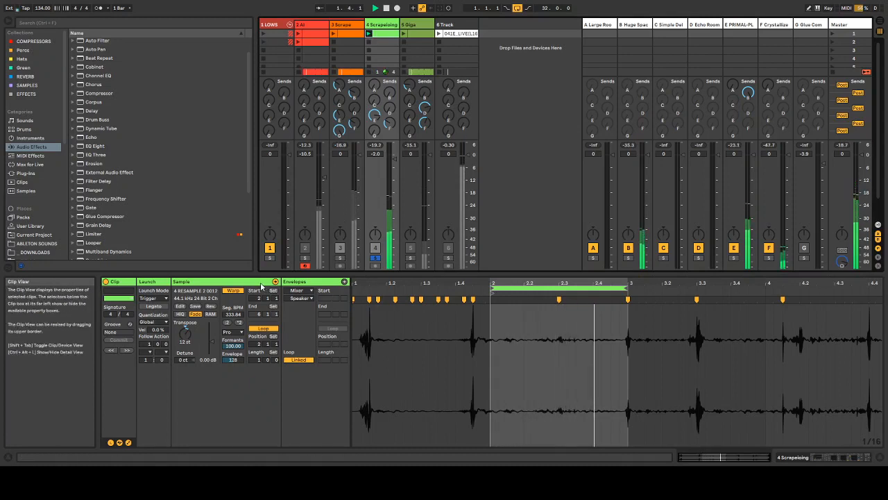
click(265, 329)
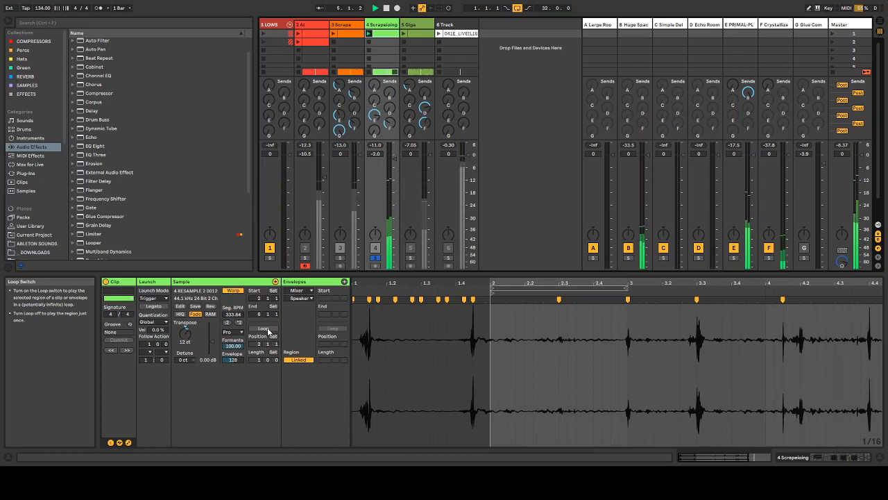
click(267, 328)
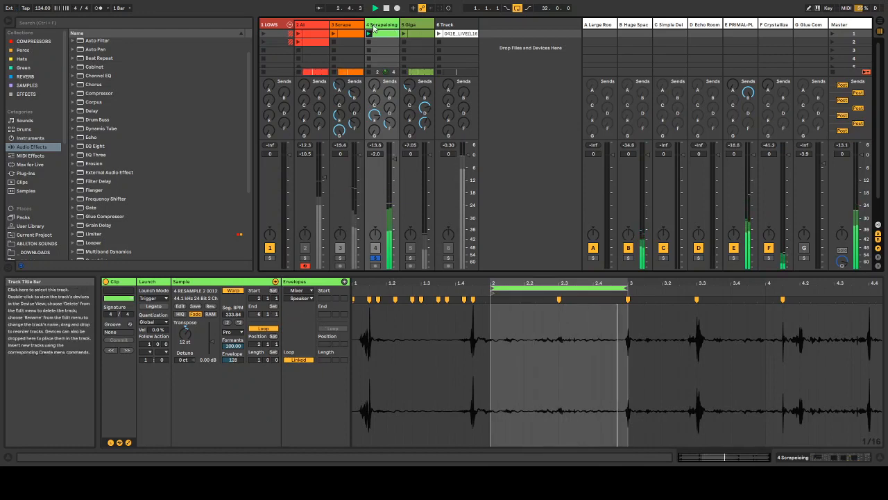
Step: Disable Scrapeioing's sends and bypass the last Utility in its effect chain during playback
double_click(382, 26)
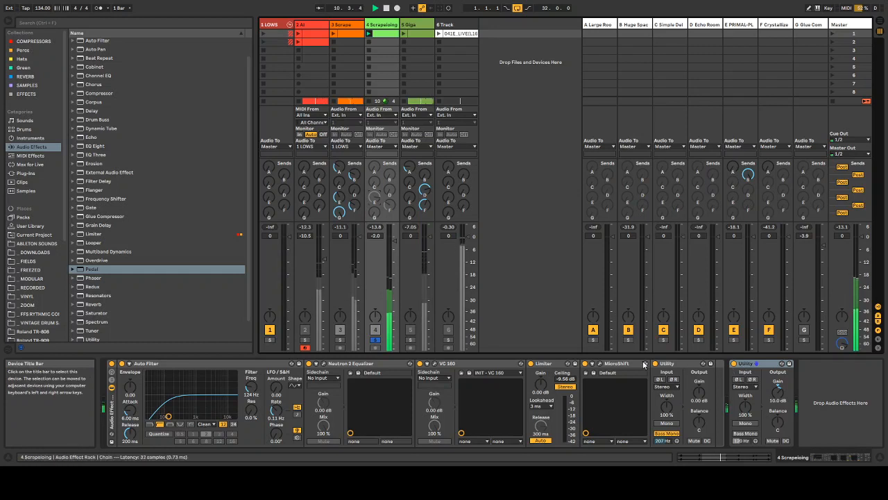
click(733, 364)
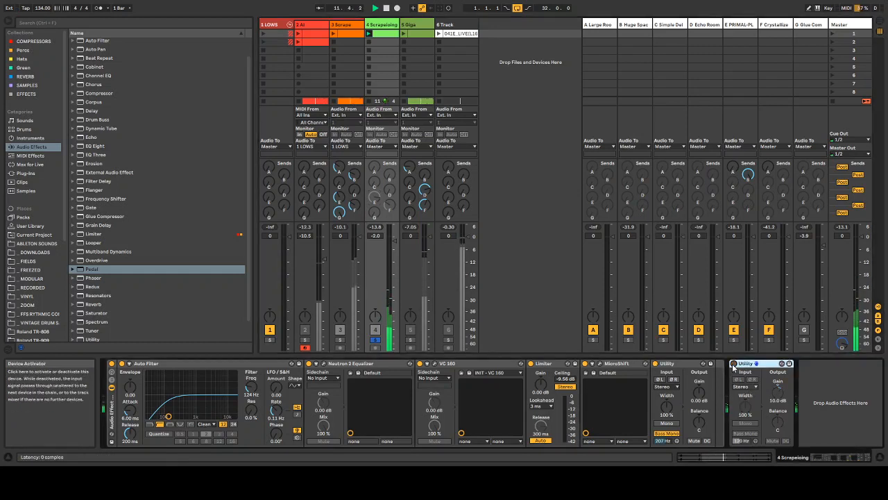
Step: Re-enable the last Utility, then bypass the other Utility and MicroShift in Scrapeioing's chain during playback
click(733, 364)
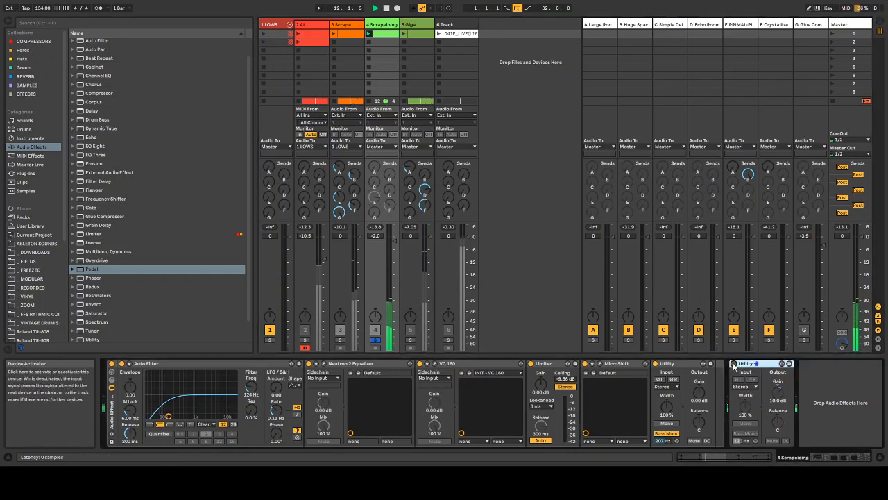
click(655, 363)
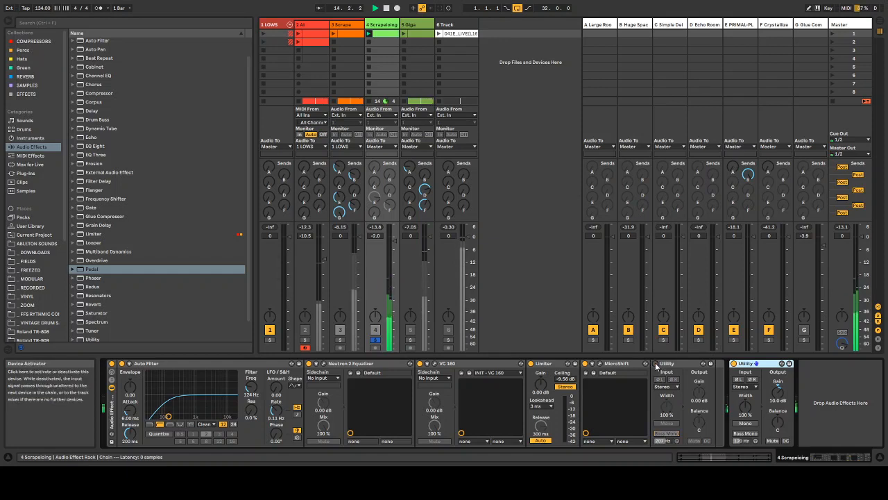
click(585, 364)
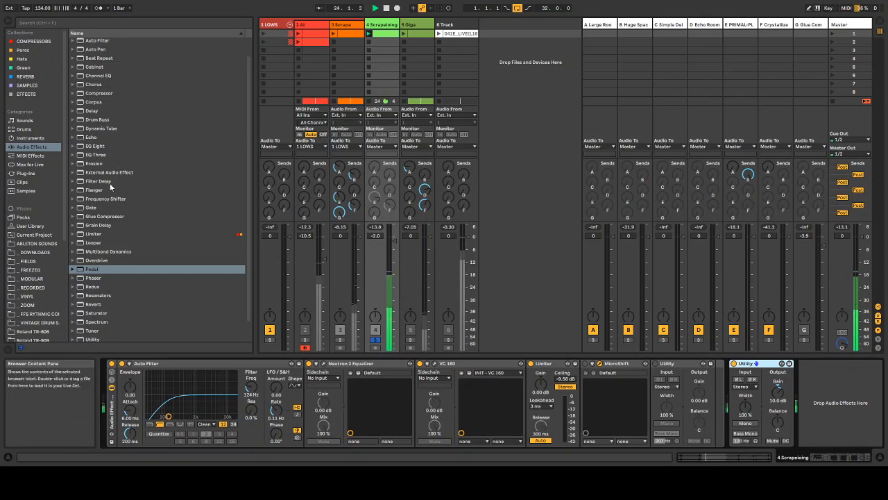
Step: Highlight Delay and Frequency Shifter in the list of audio effects, and select MicroShift in the device chain
click(106, 112)
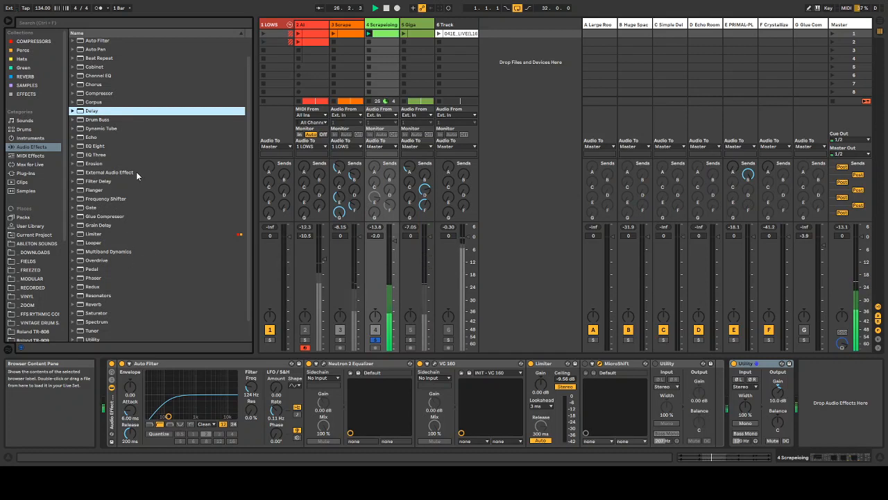
click(128, 201)
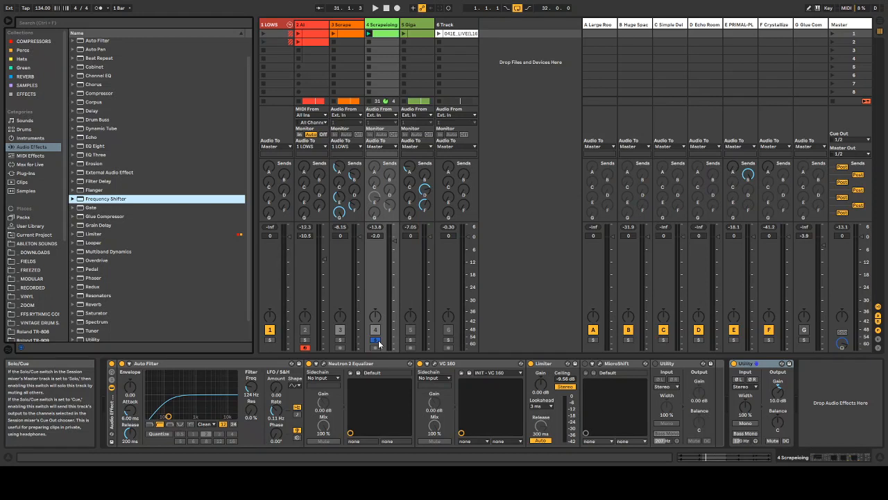
click(601, 363)
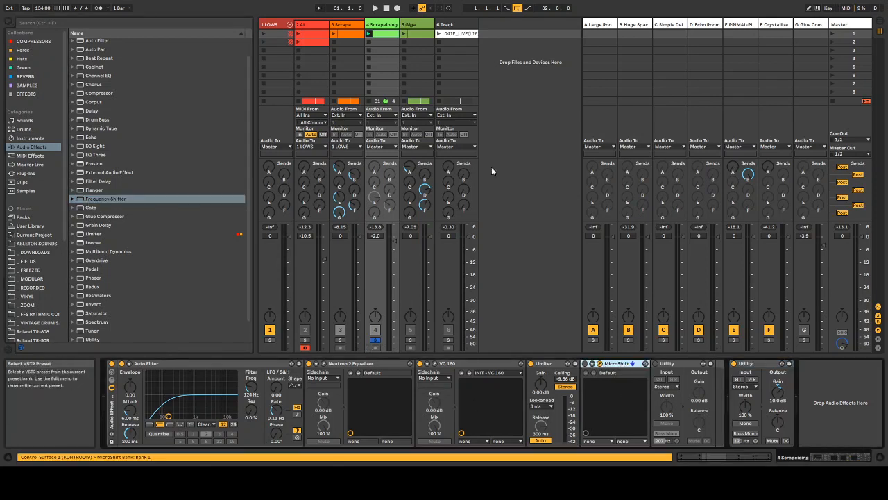
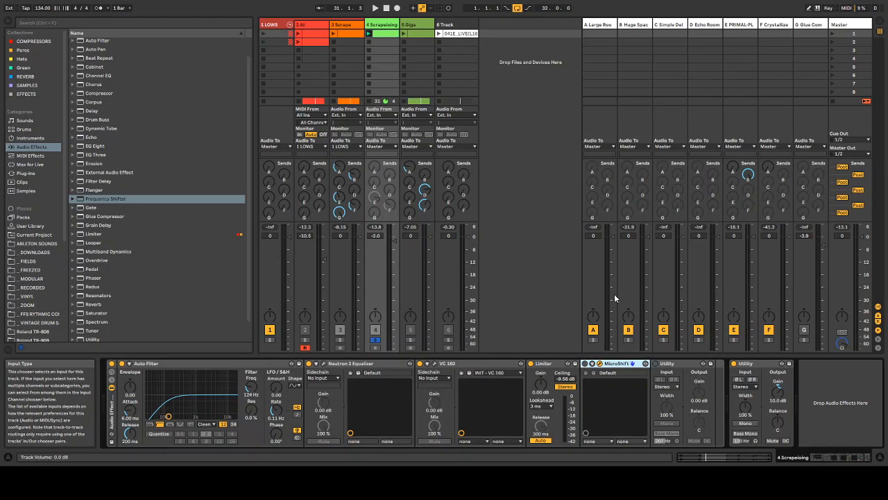
Step: Play Scrapeioing to compare it with and without MicroShift, bypass MicroShift and the Limiter, and stop playback
key(space)
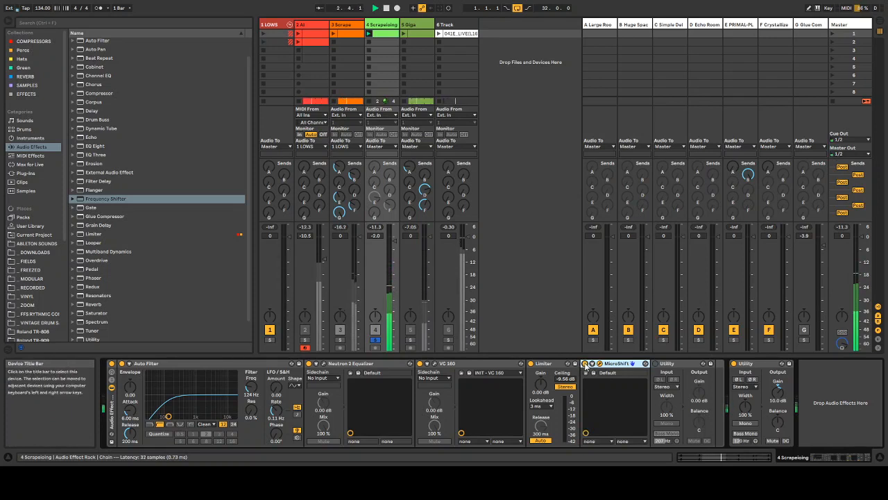
click(585, 364)
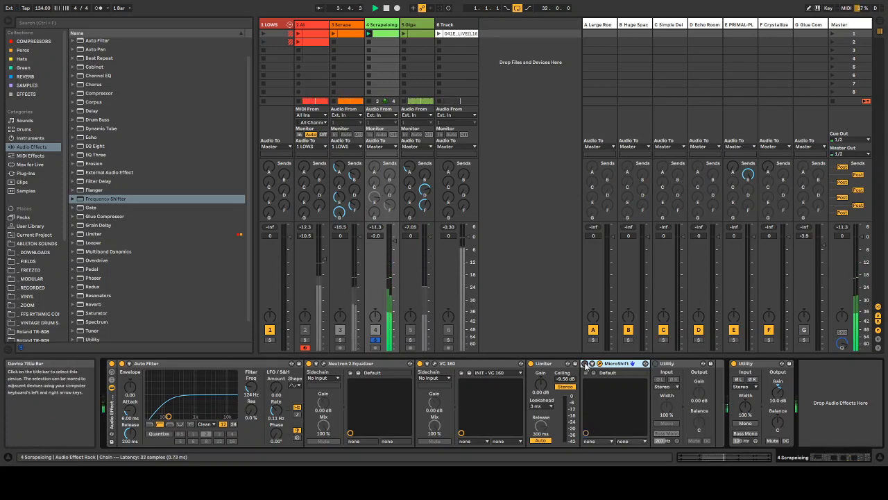
click(531, 363)
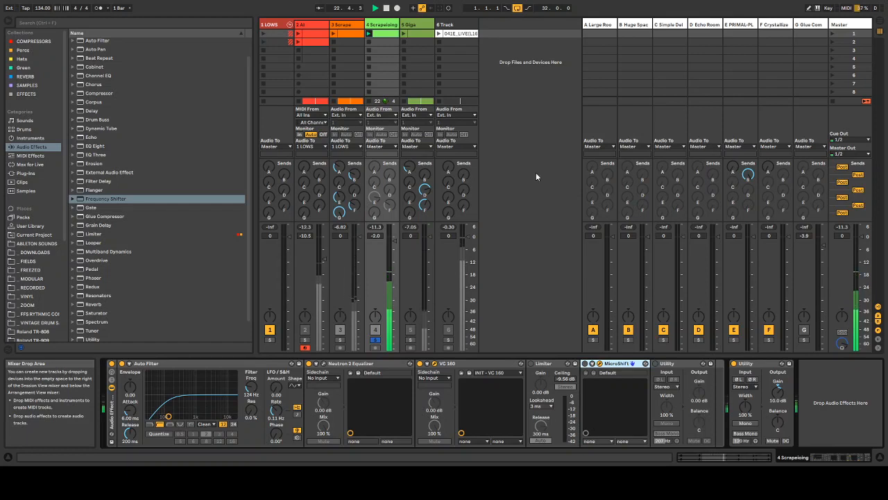
key(space)
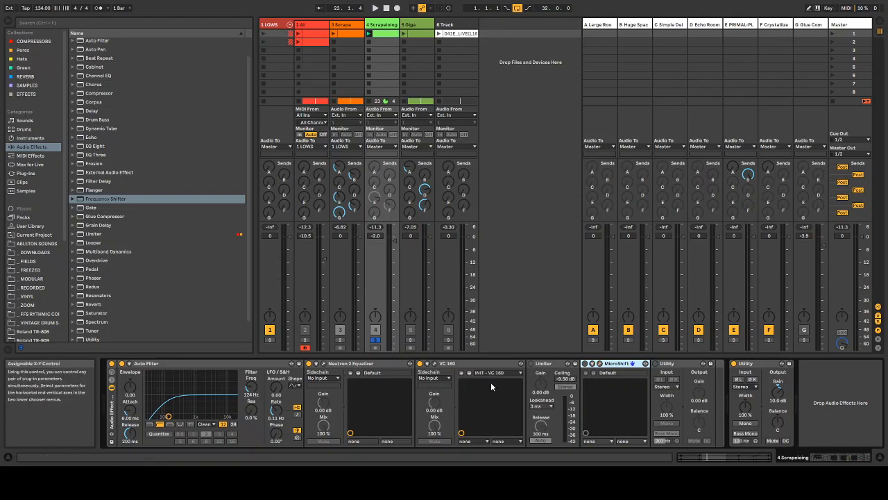
Step: Select the Neutron 2 Equalizer and play the track to compare its sound on and off, leaving the equalizer bypassed
click(340, 365)
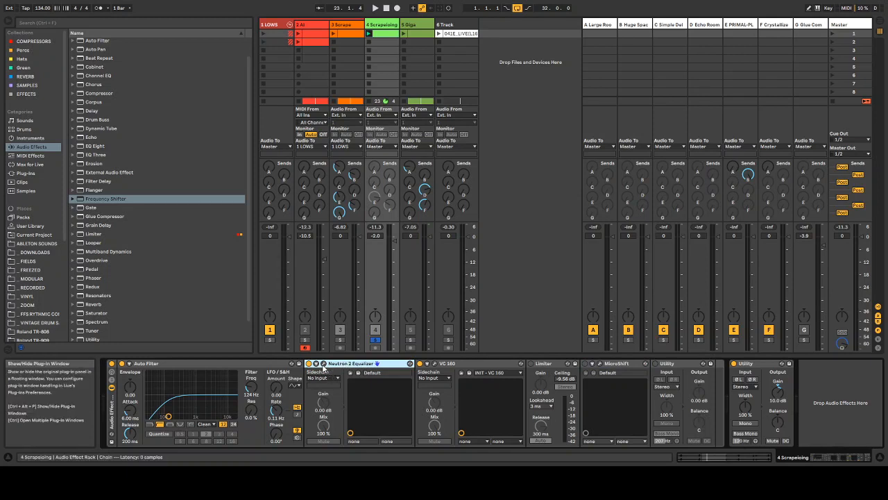
key(space)
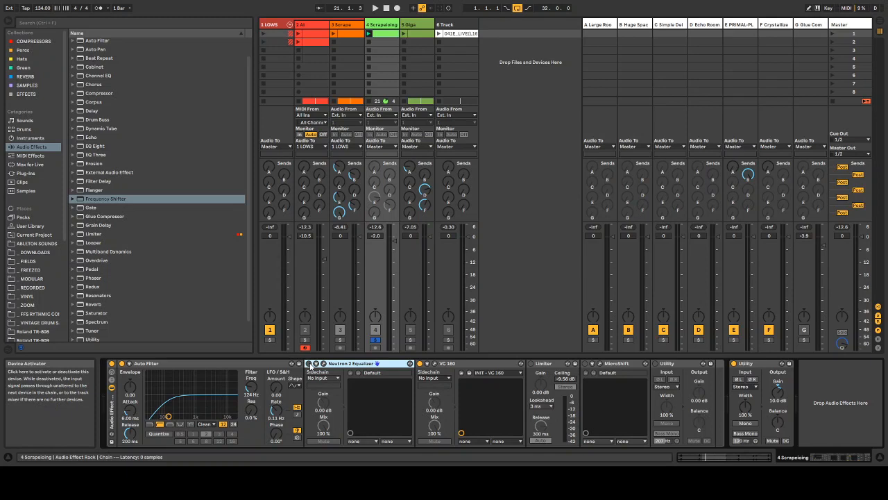
key(space)
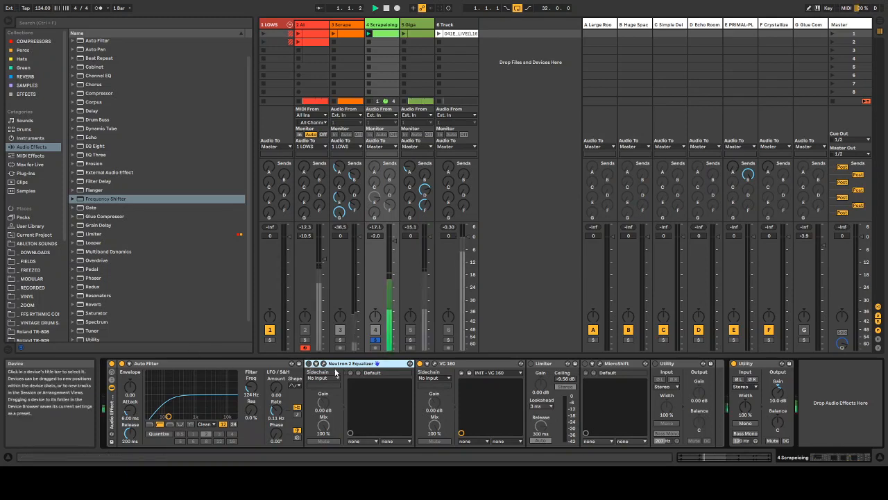
click(309, 363)
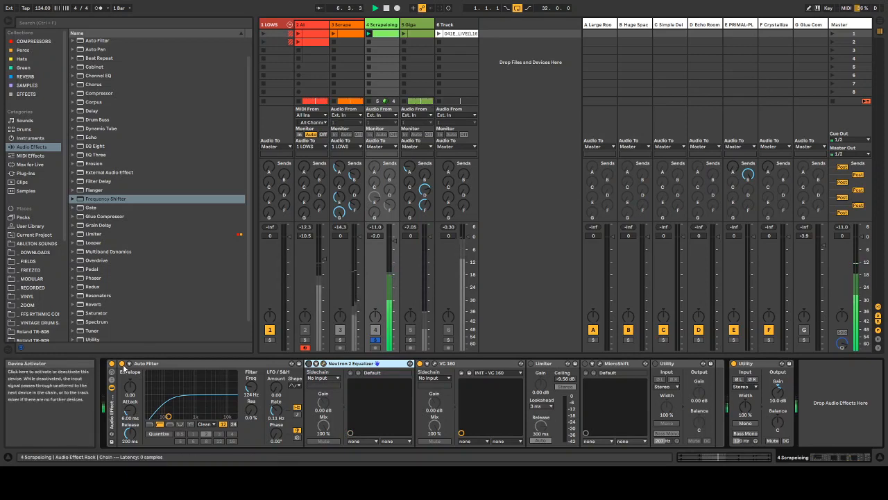
Step: Bypass the Auto Filter during playback to hear the unfiltered sound, and re-enable it
click(122, 363)
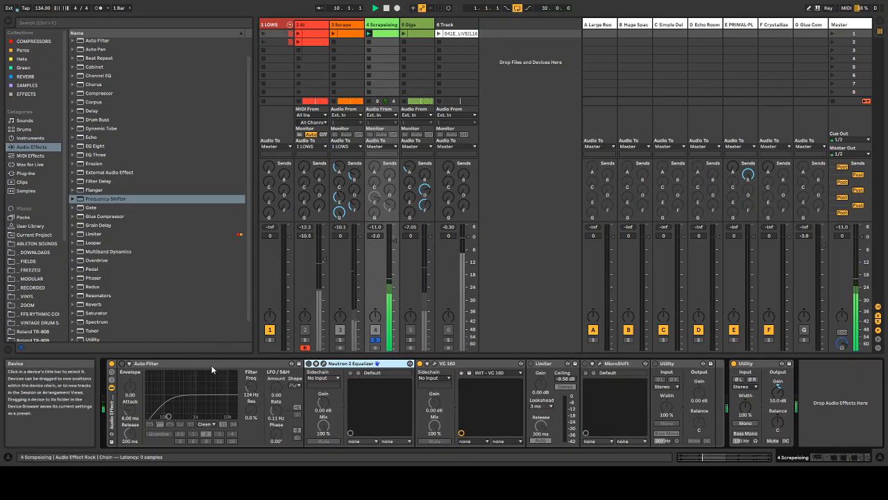
click(127, 363)
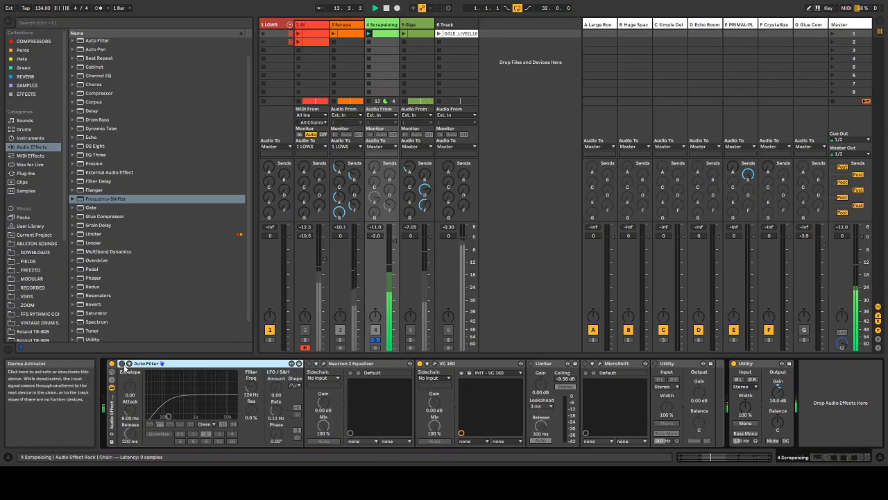
click(121, 364)
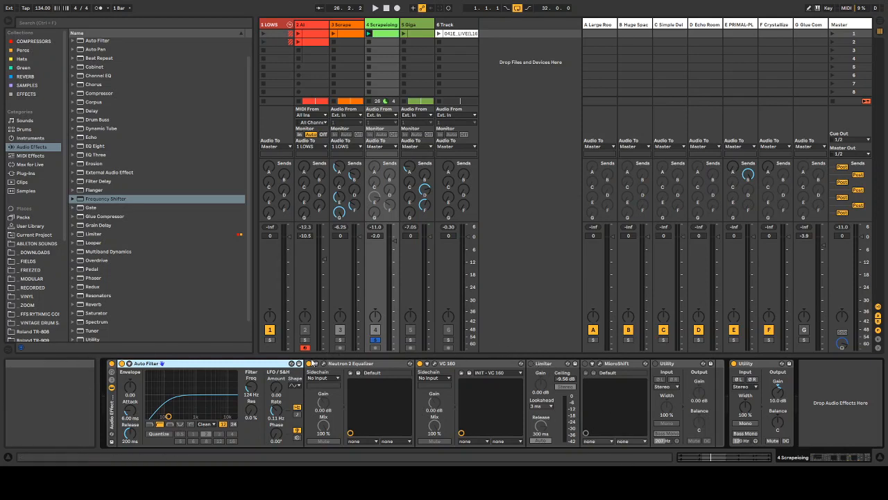
Step: Re-enable the Limiter, MicroShift and the Utility after it one after another during playback
key(space)
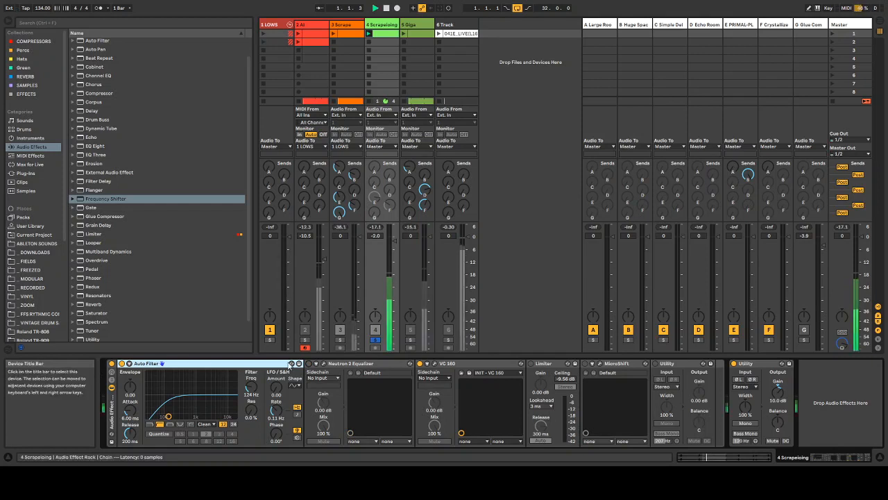
click(531, 364)
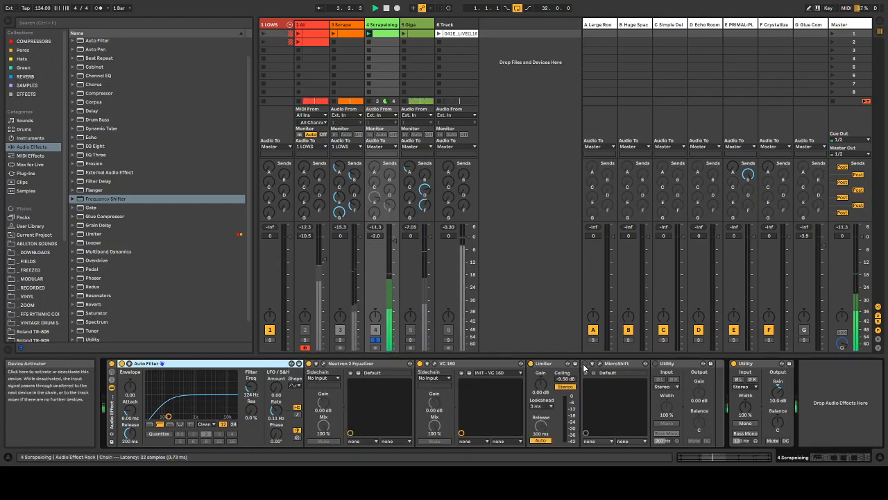
click(585, 363)
click(655, 363)
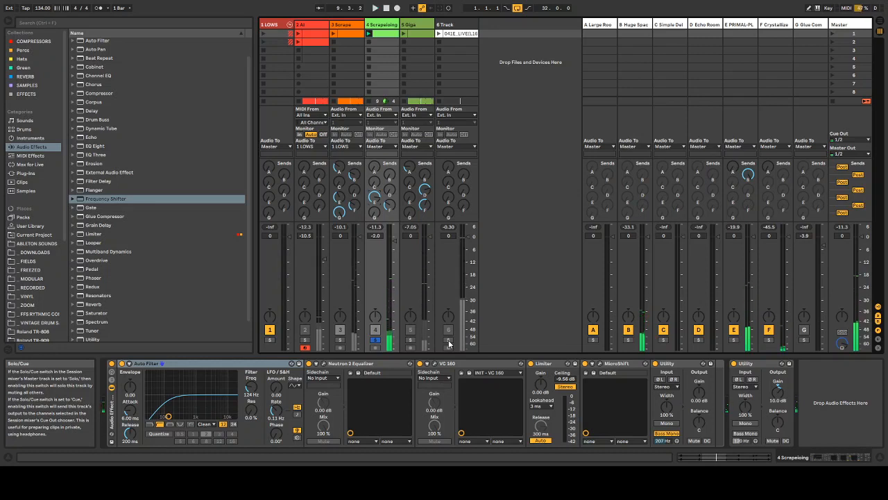
Step: Play the processed Scrapeioing track, solo track 6 to hear it in comparison, and stop playback
key(space)
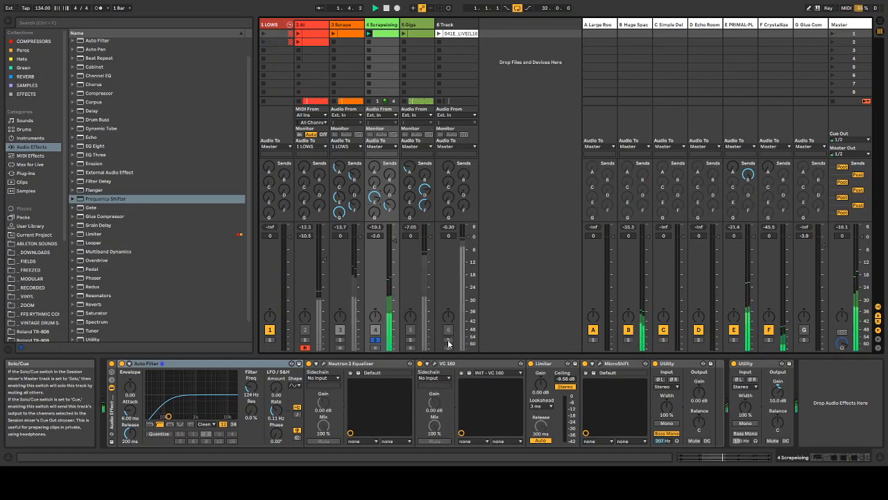
click(449, 341)
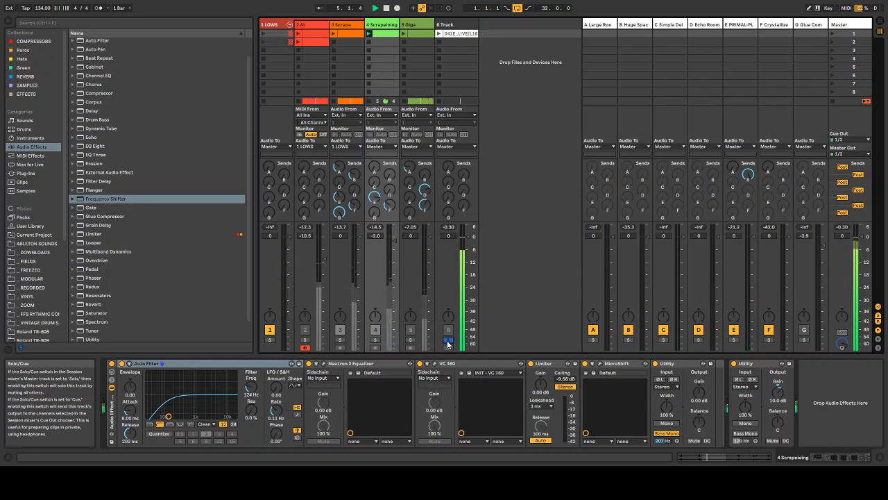
key(space)
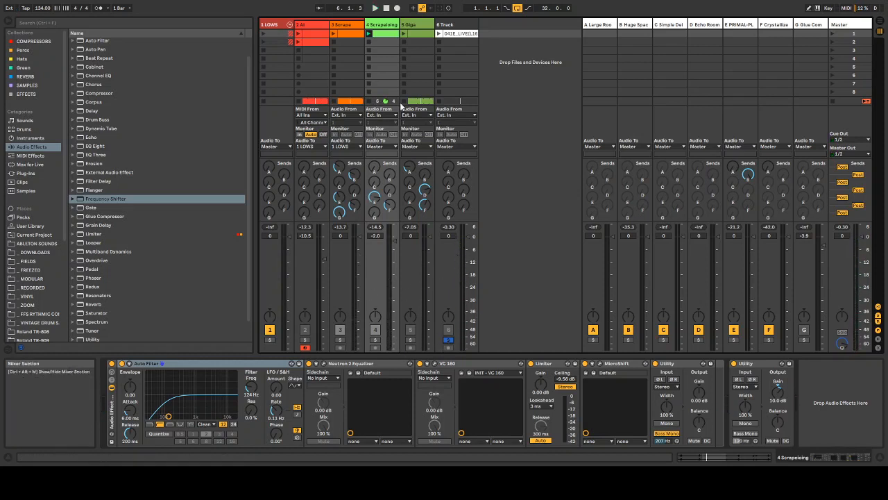
key(space)
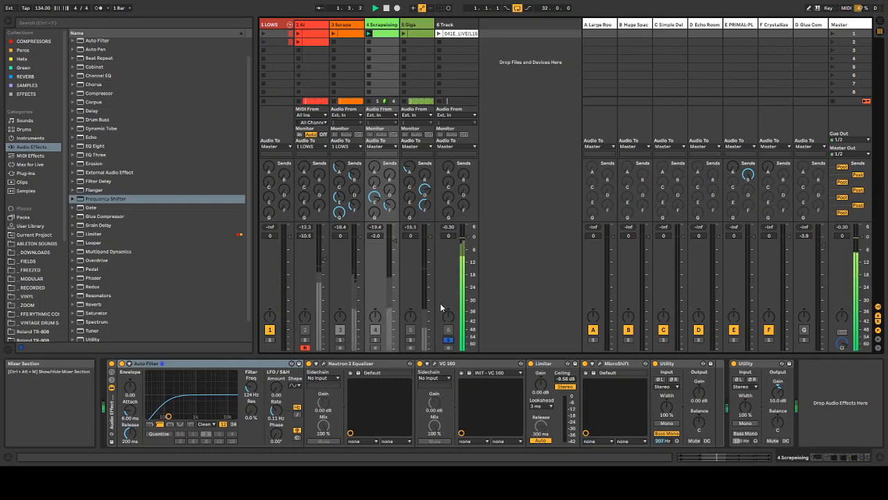
key(space)
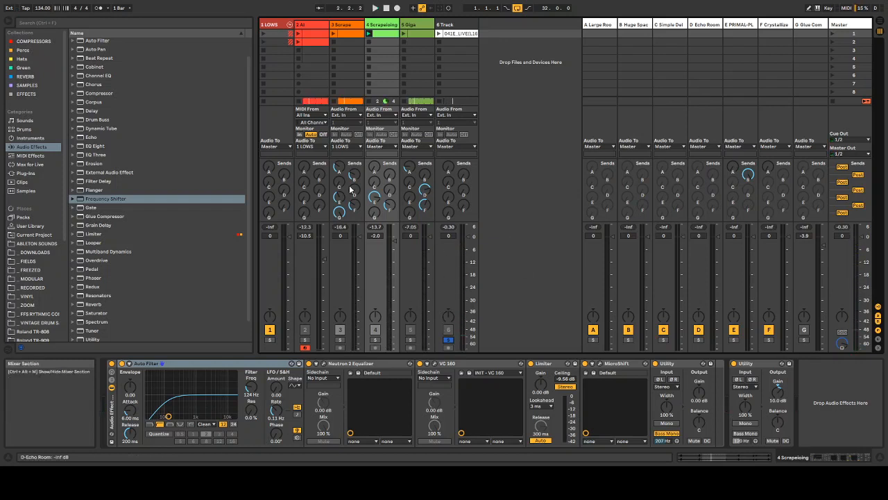
Step: Solo track 5, show its effect chain and launch its clip
click(410, 340)
click(418, 24)
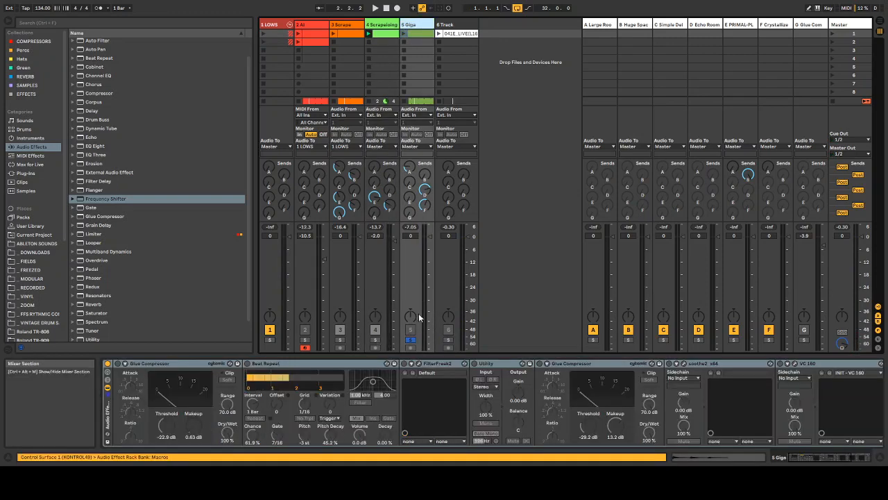
click(403, 33)
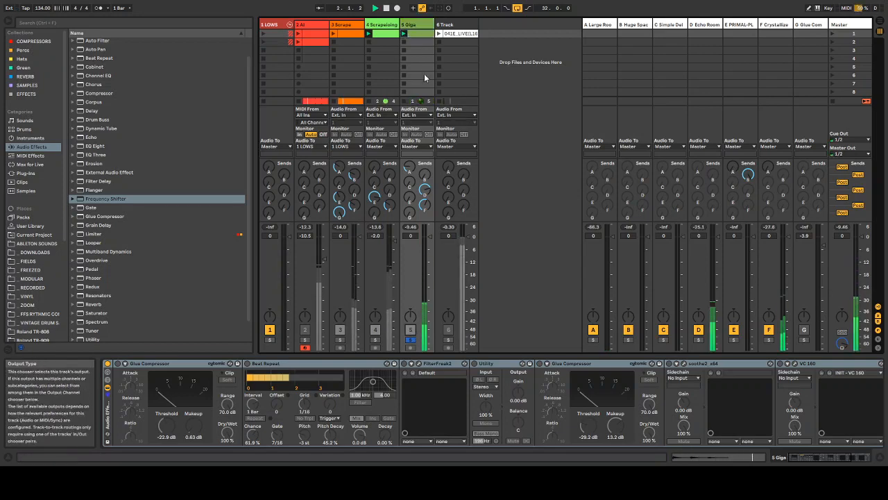
Step: Examine track 5's effect chain from the first Glue Compressor to the Limiter, and its clip's waveform and sample settings
scroll(521, 394, down, 2)
scroll(513, 392, up, 2)
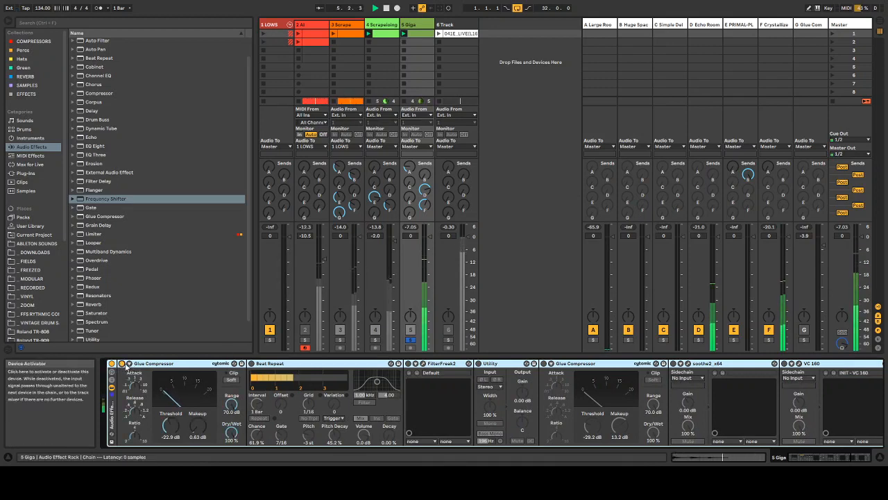
scroll(211, 390, down, 10)
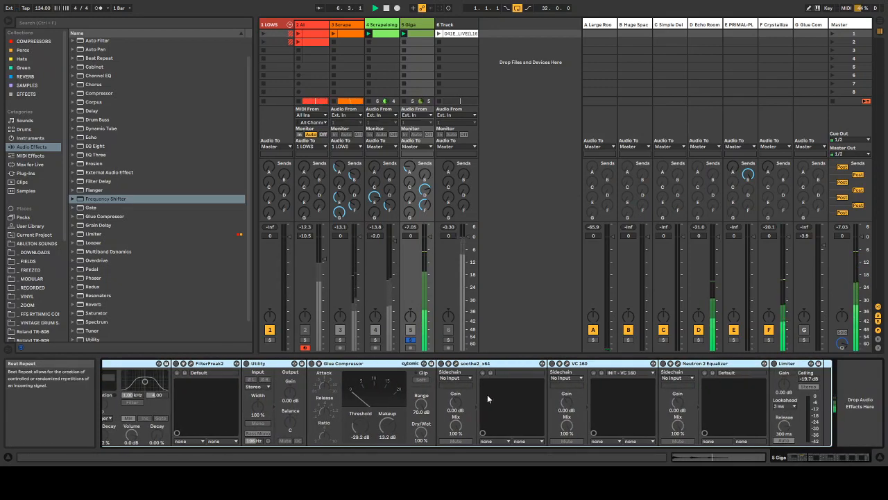
scroll(487, 394, up, 10)
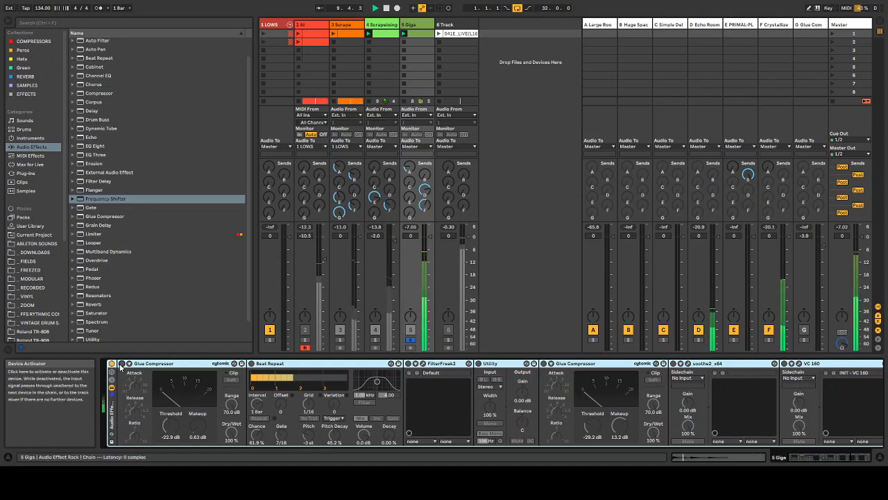
double_click(421, 33)
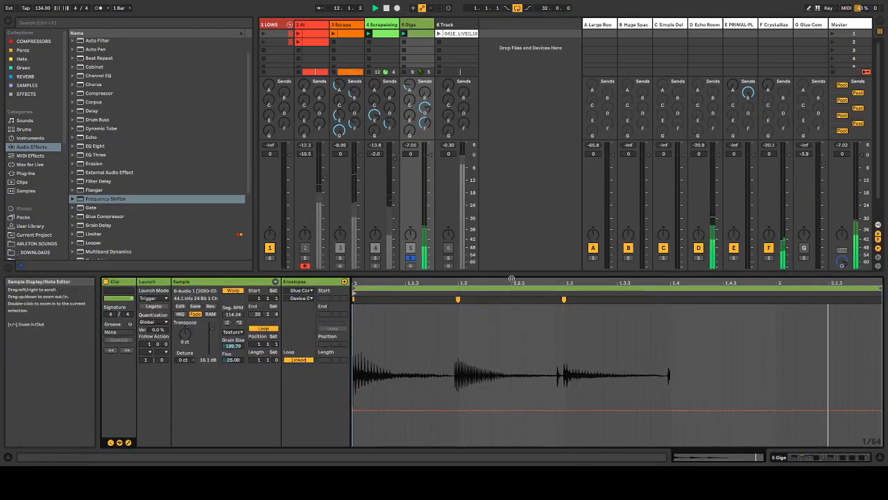
Step: Return to track 5's effect chain, enable Beat Repeat during playback, stop, and select Beat Repeat
double_click(416, 26)
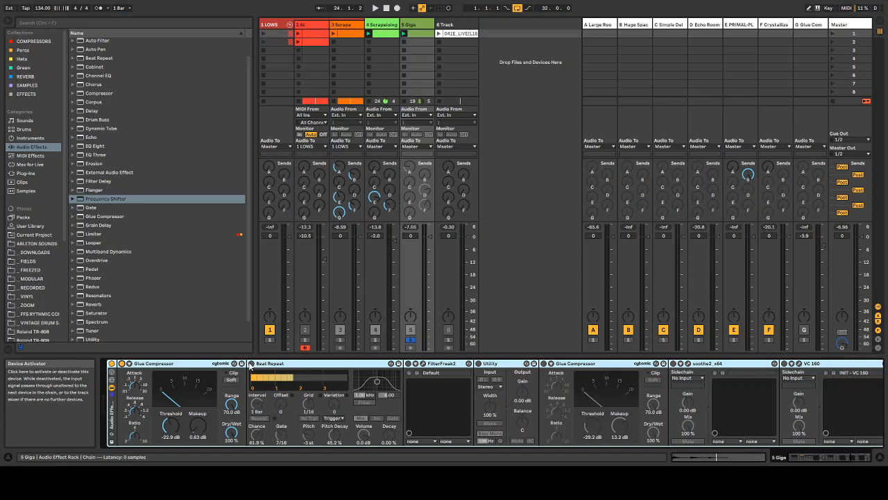
key(space)
click(251, 363)
key(space)
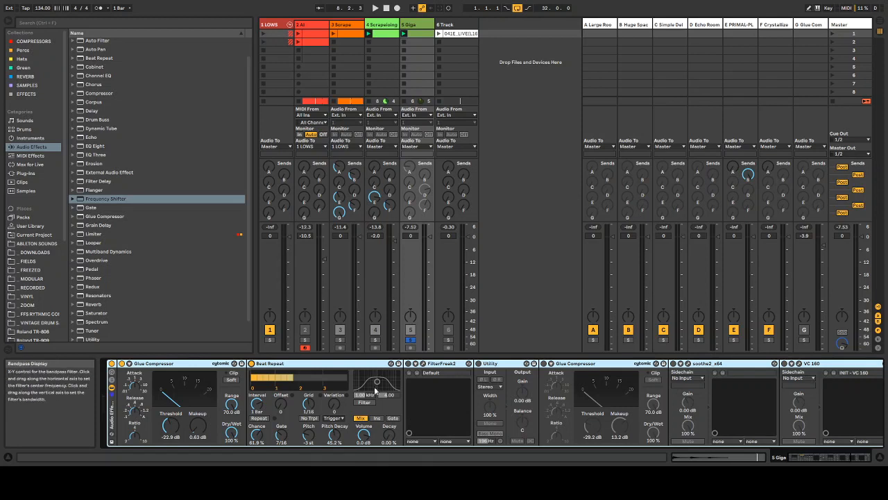
click(330, 367)
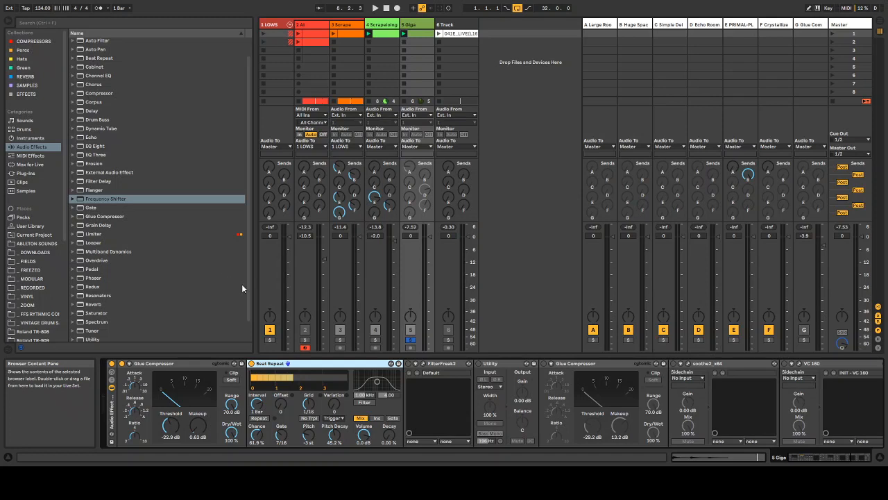
Step: Enable FilterFreak2, Utility and the second Glue Compressor one by one in track 5's effect rack during playback
click(408, 364)
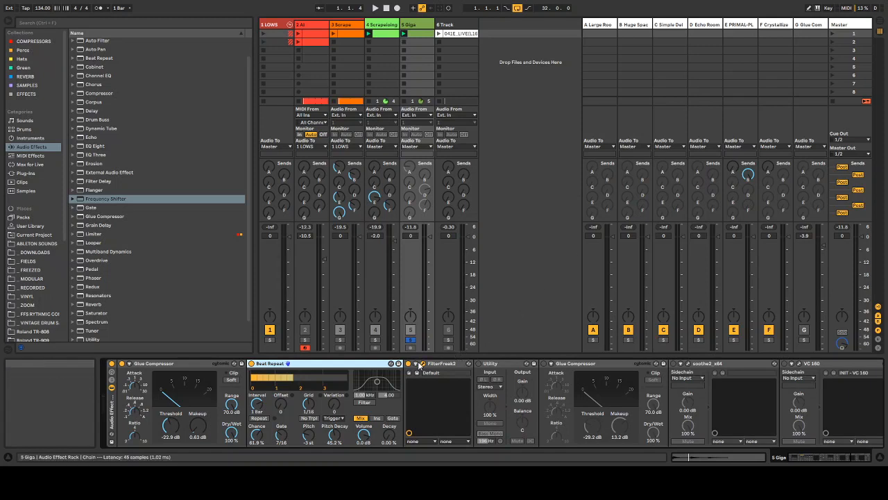
key(space)
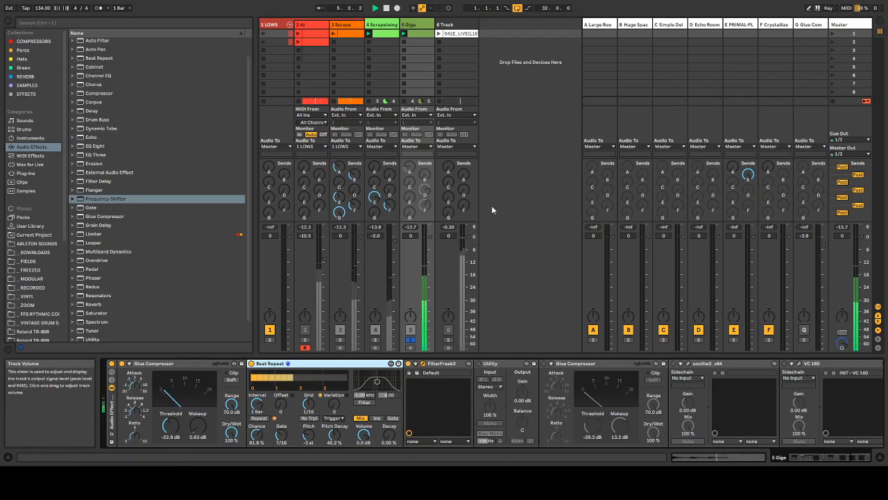
click(479, 364)
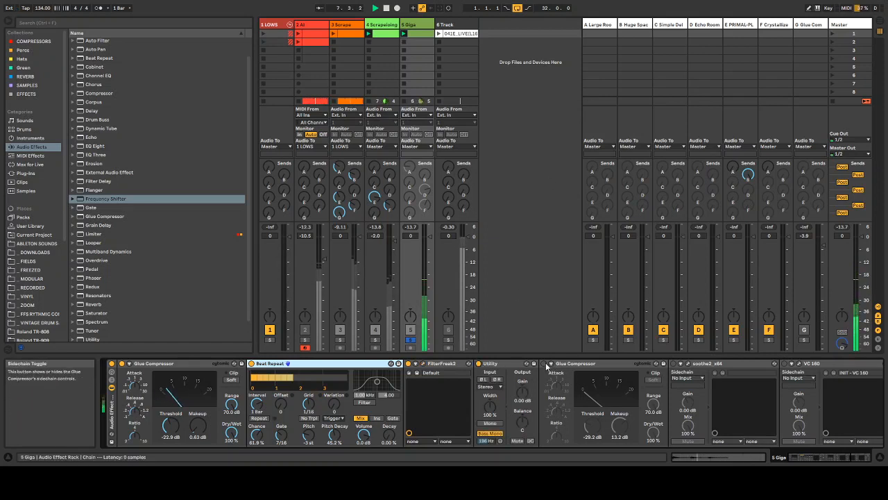
scroll(672, 417, right, 2)
scroll(673, 414, right, 2)
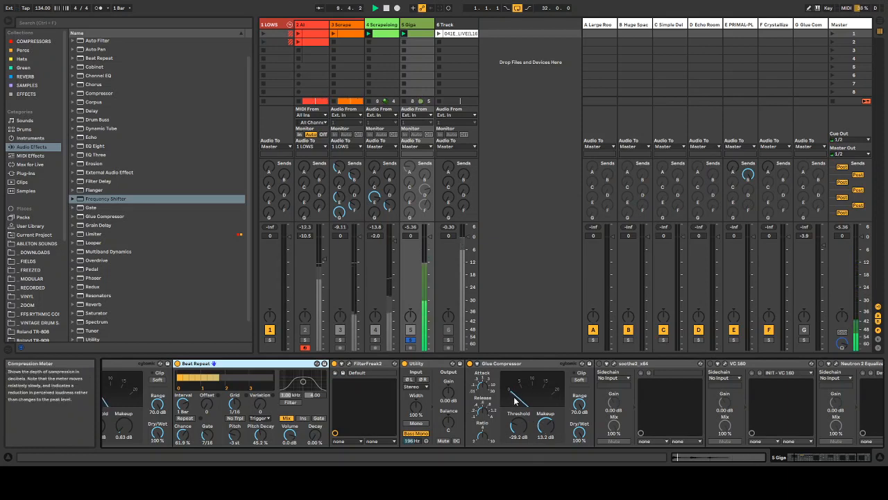
scroll(623, 420, right, 6)
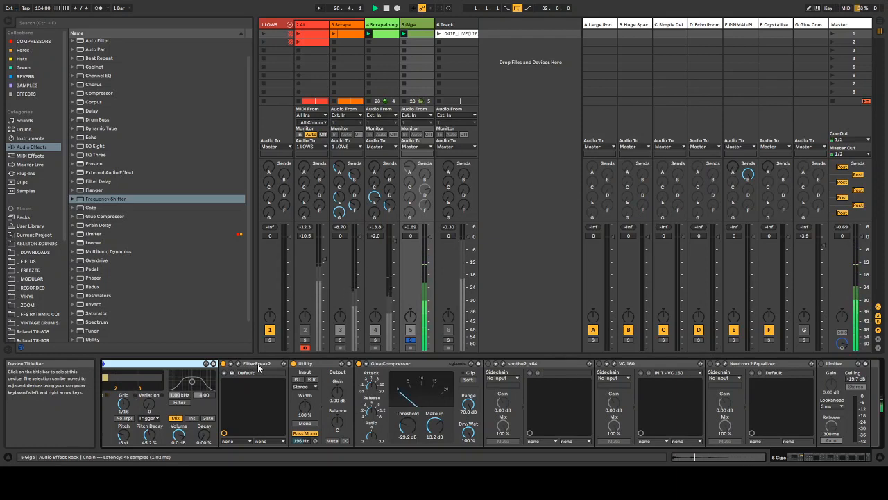
click(375, 367)
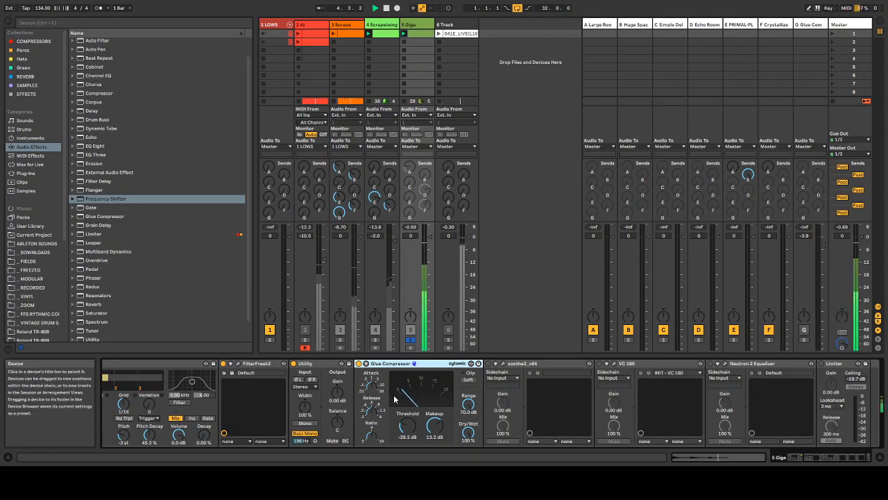
Step: Switch soothe2_x64 on and off several times in track 5's rack to compare the sound, leaving it on
scroll(525, 398, down, 2)
scroll(512, 402, down, 1)
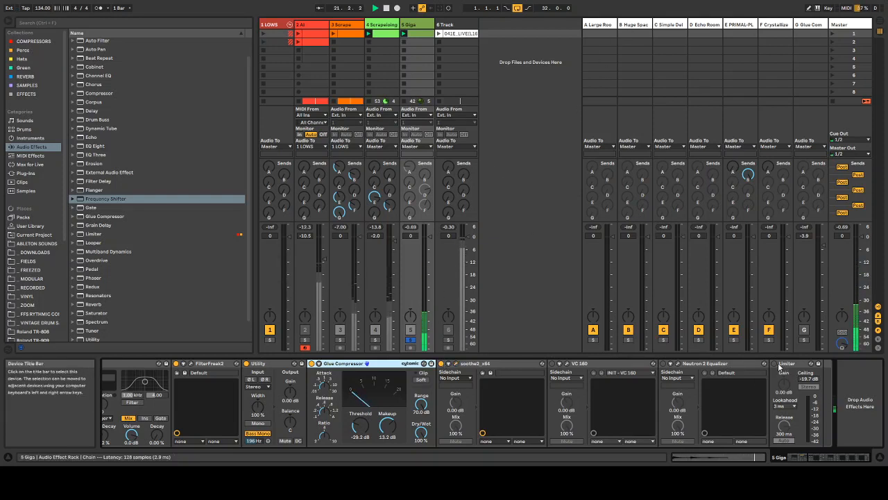
click(441, 364)
click(442, 363)
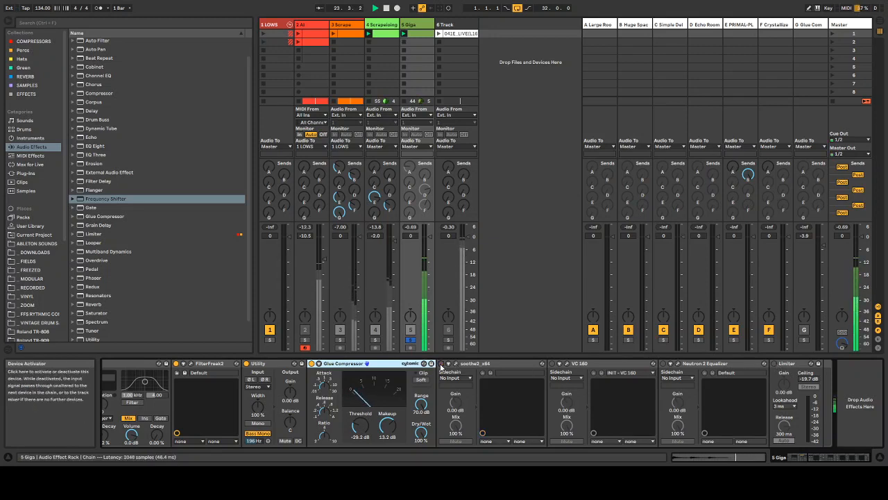
click(441, 364)
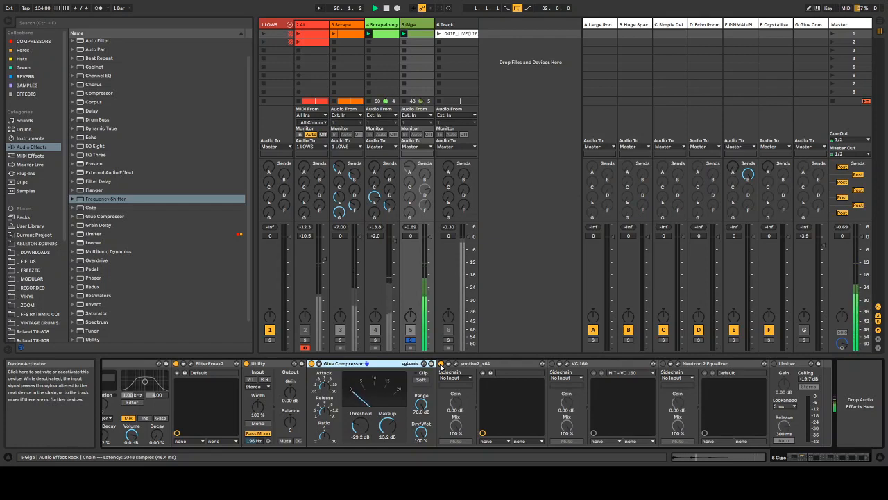
click(440, 364)
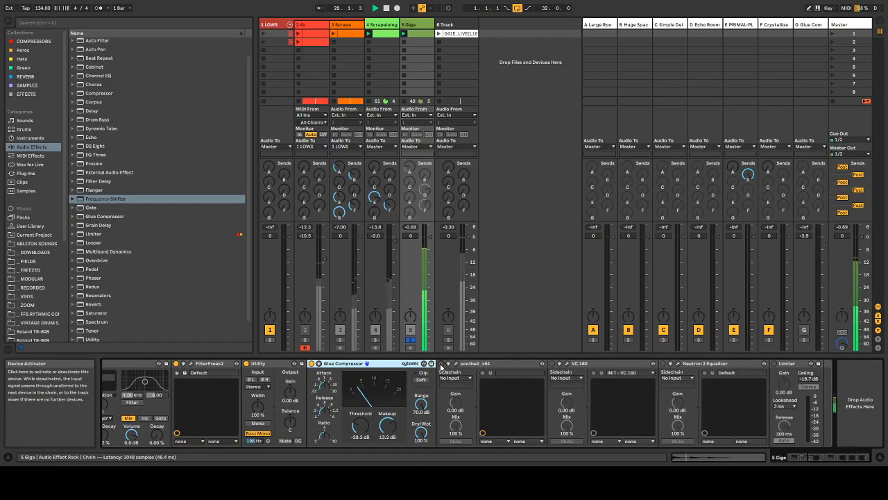
click(441, 365)
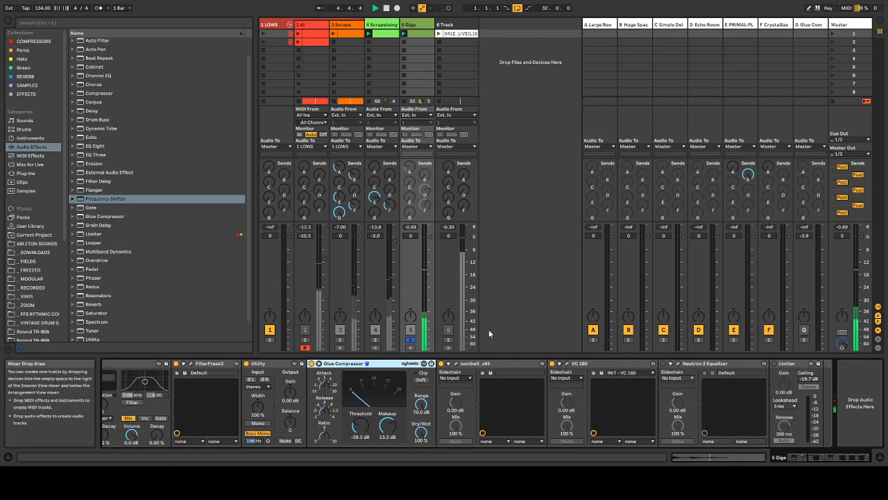
Step: Enable VC 160, Neutron 2 Equalizer and Limiter on track 5, and bypass and re-enable the whole rack for comparison
click(552, 363)
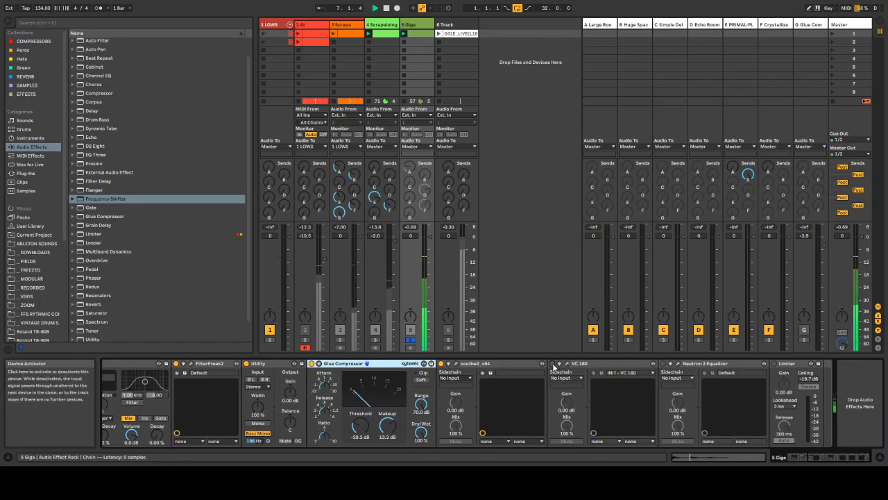
click(552, 363)
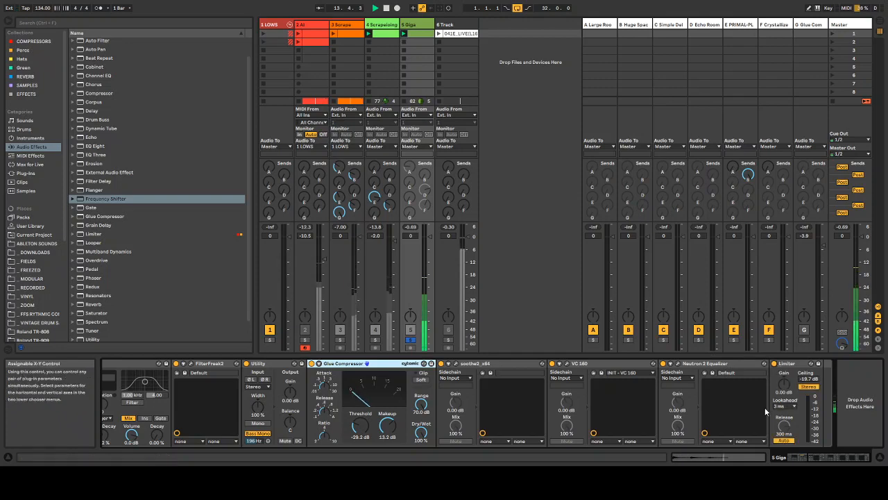
scroll(656, 404, left, 5)
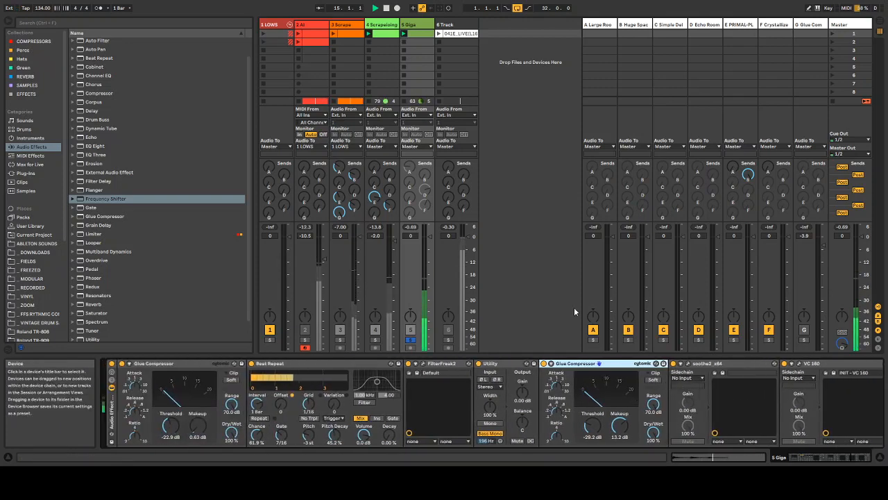
click(112, 364)
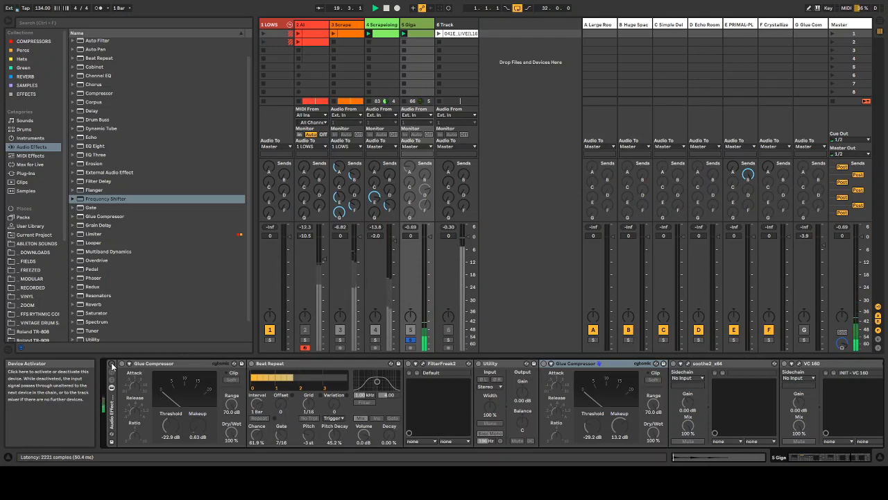
click(111, 364)
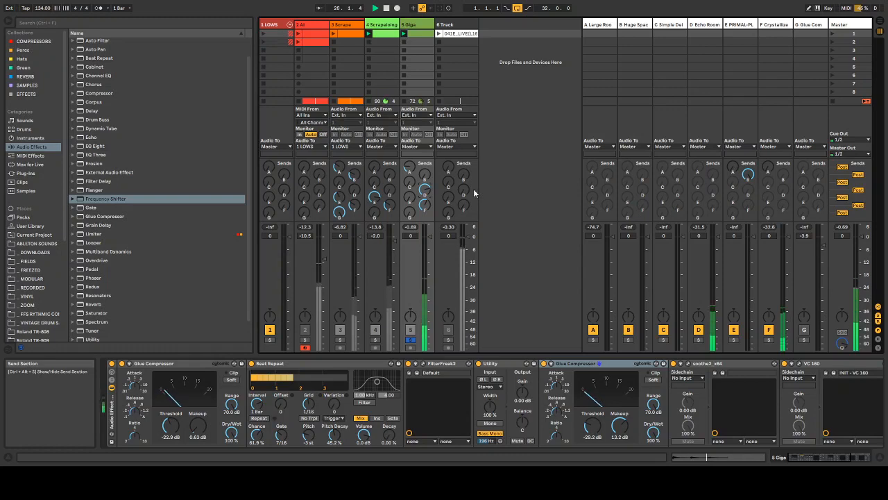
Step: Set the Limiter's ceiling to -17.3 dB at the end of track 5's rack and unsolo the track
scroll(558, 409, right, 6)
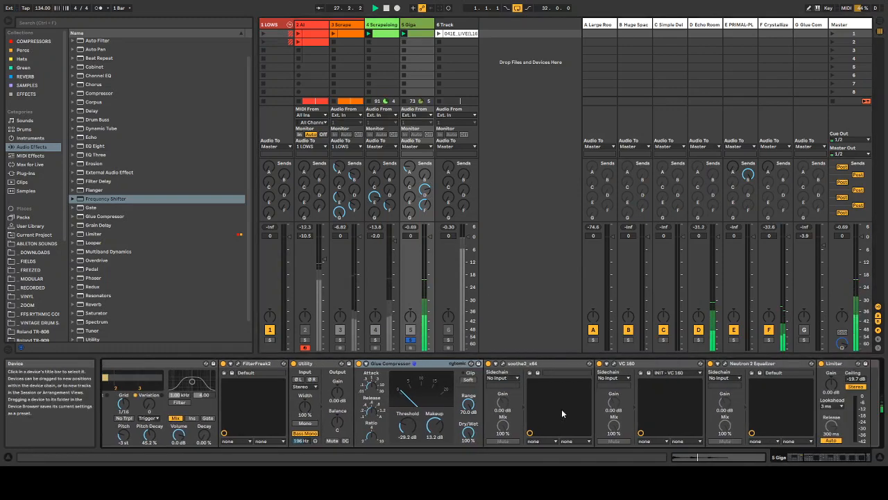
click(784, 389)
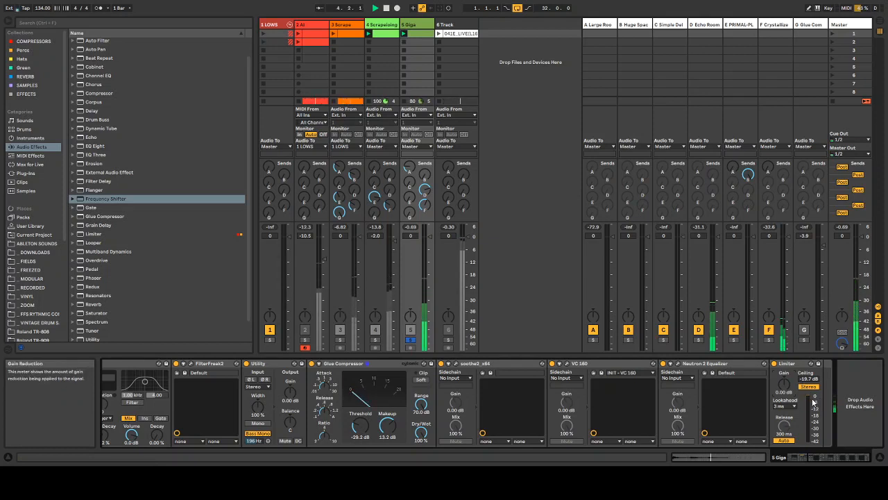
drag(808, 378, 808, 368)
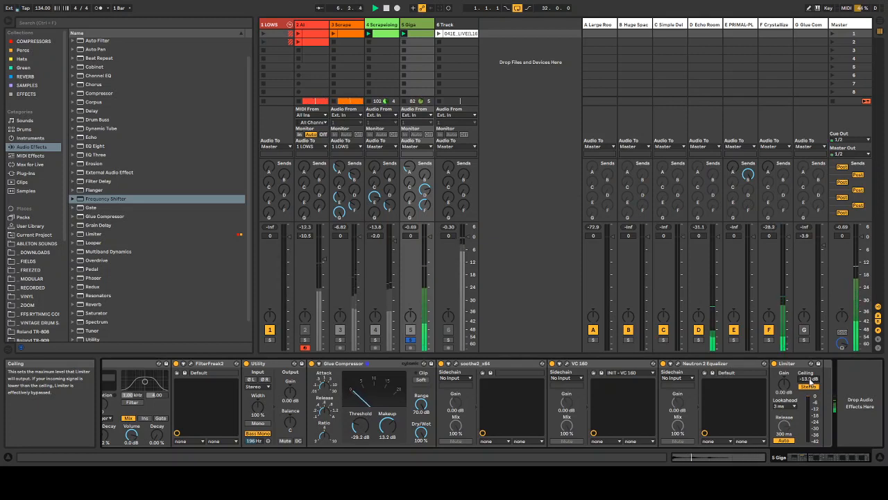
drag(809, 378, 808, 381)
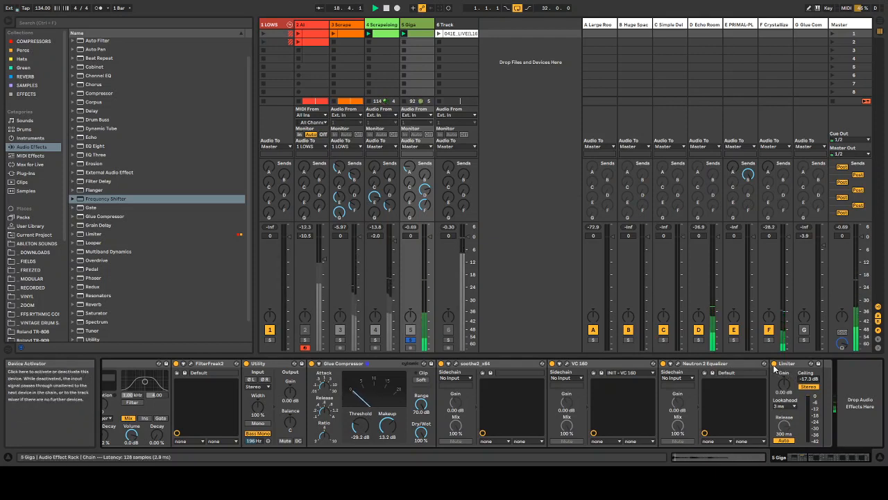
click(410, 340)
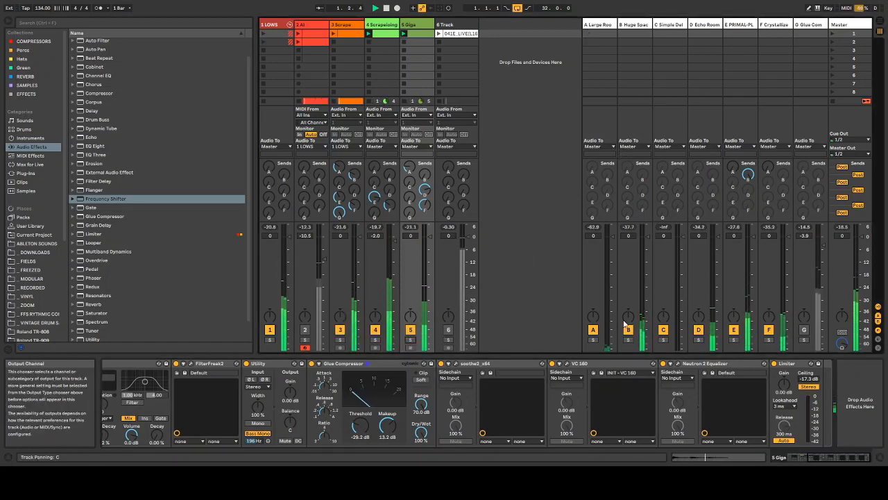
Step: Solo return track A-Large Room briefly and show its effect devices
click(593, 339)
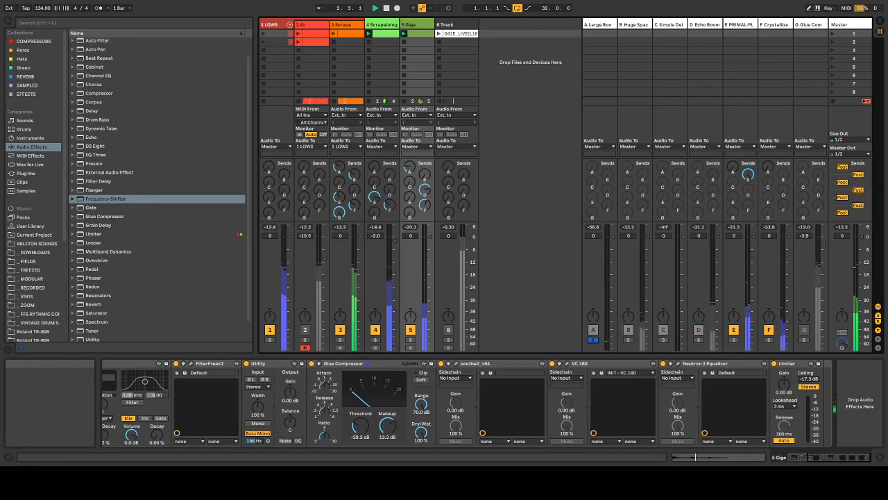
click(596, 25)
click(593, 339)
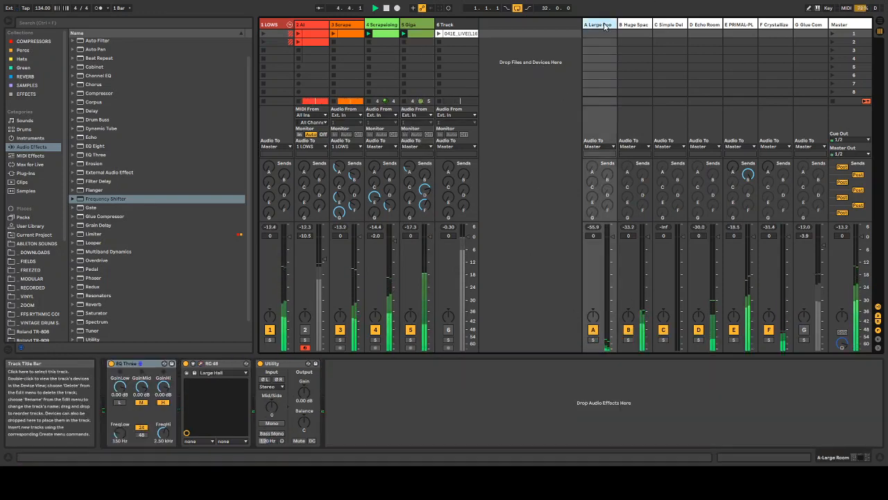
Step: Compare the mix with all return tracks soloed and with all of them muted, and restore them
click(593, 339)
click(593, 339)
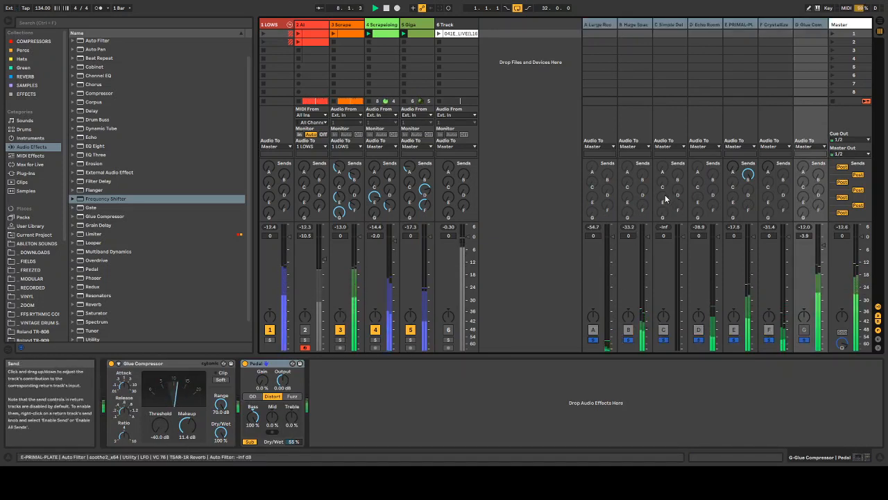
click(594, 339)
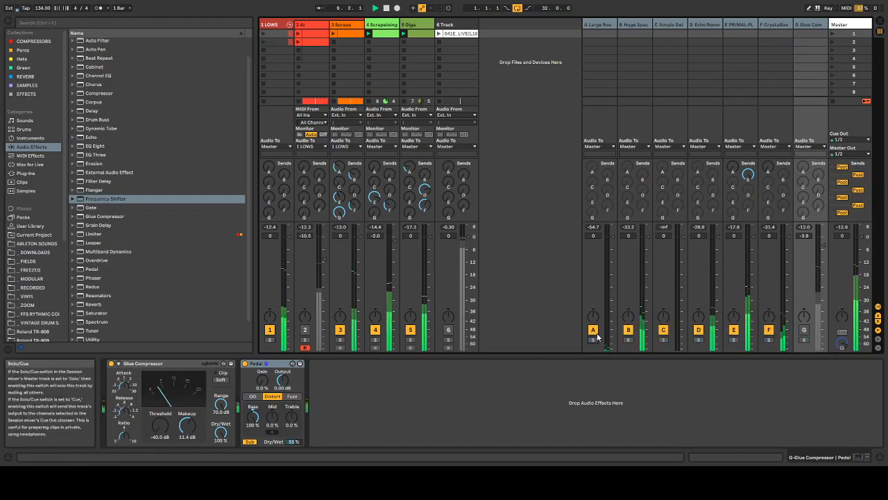
click(593, 331)
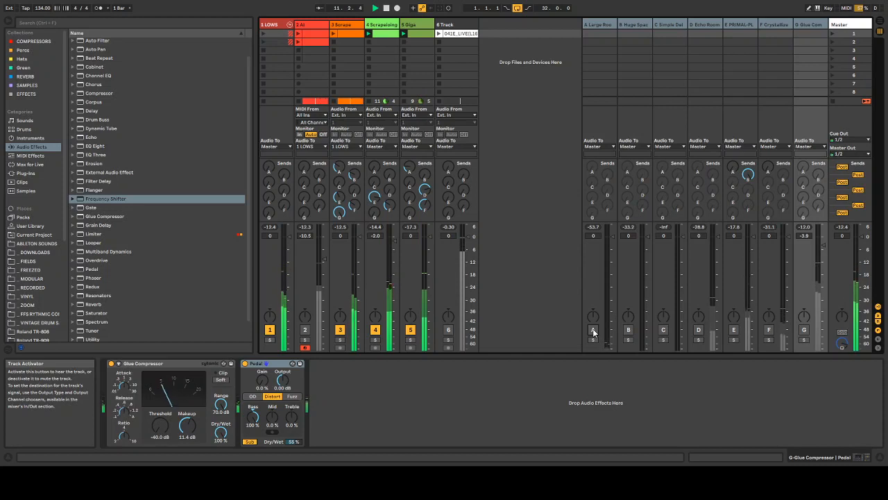
click(593, 330)
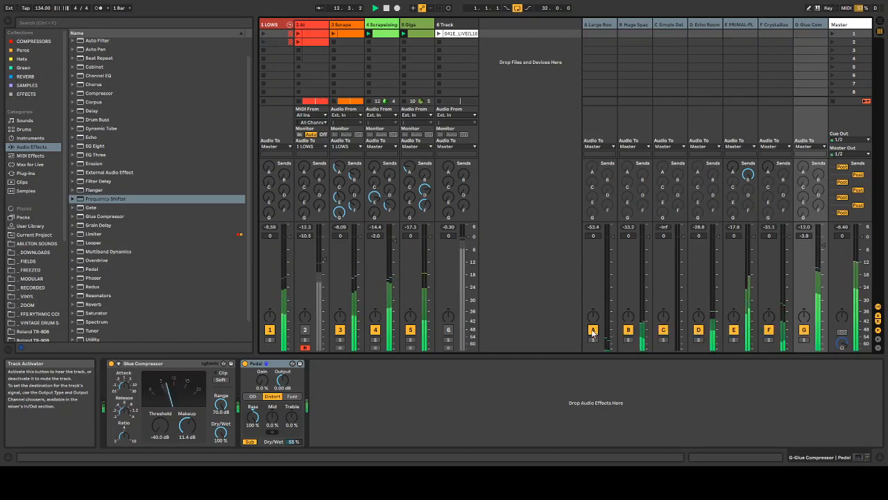
Step: Select only return A-Large Room, stop playback, and examine its EQ Three, RC 48 reverb and Utility devices
click(598, 25)
click(552, 73)
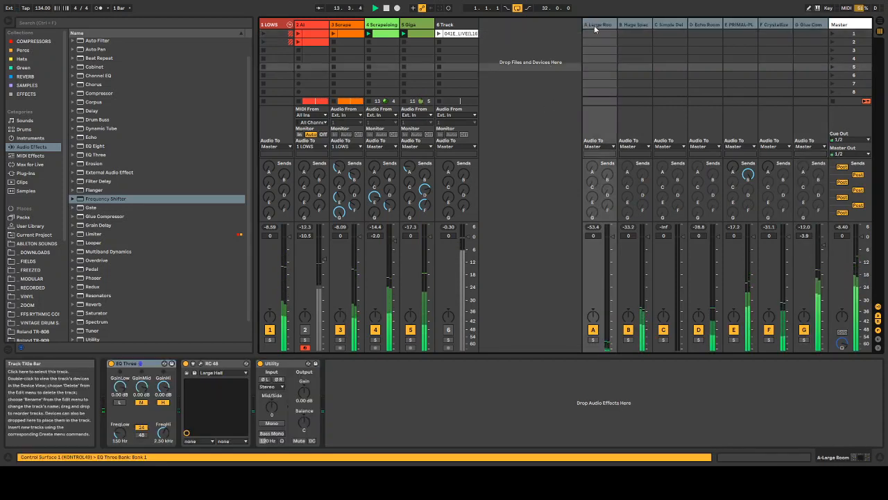
click(594, 26)
click(547, 60)
click(594, 26)
click(565, 38)
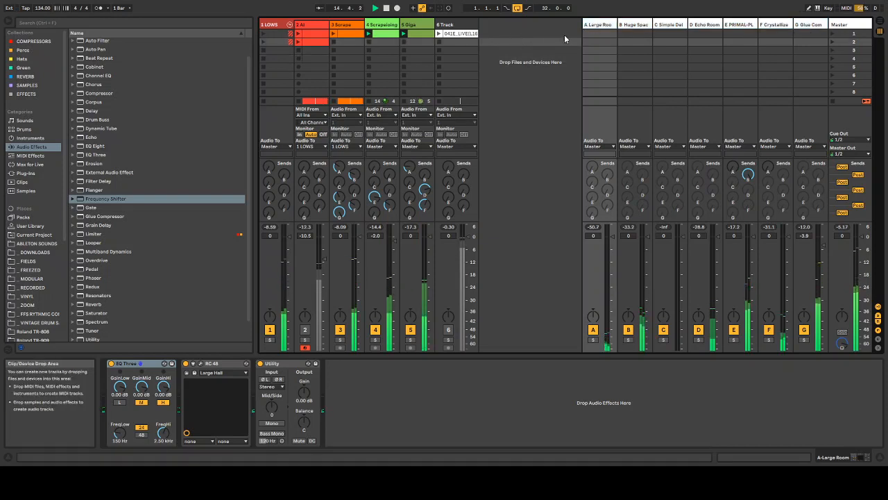
double_click(589, 26)
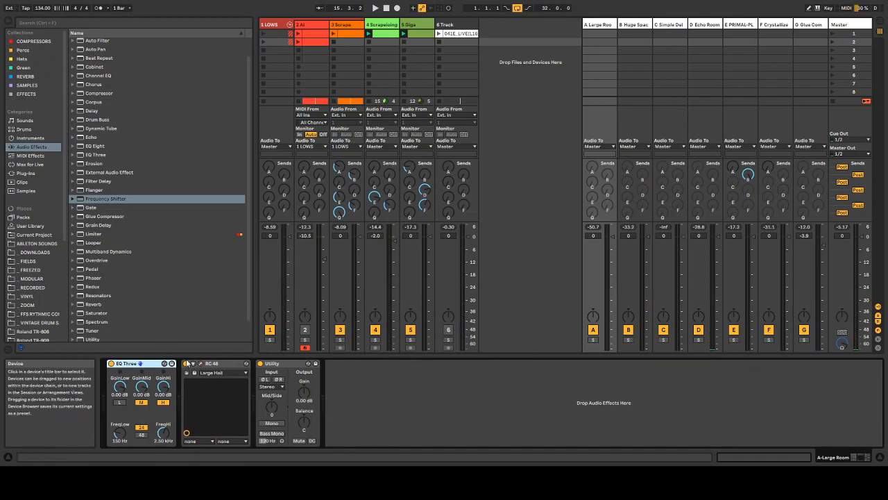
click(208, 363)
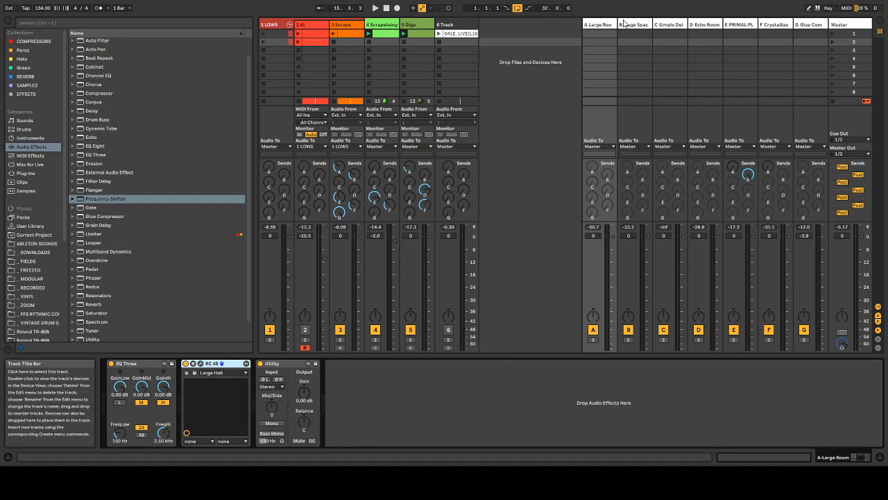
click(626, 25)
click(612, 25)
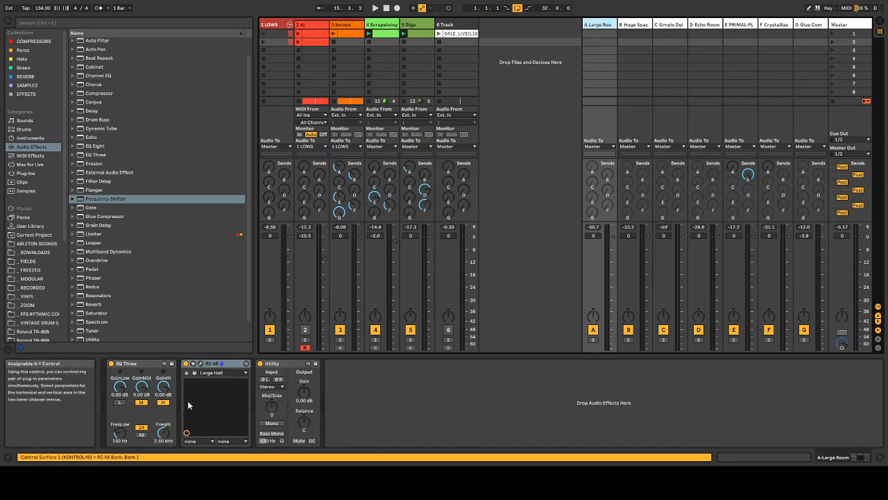
Step: Show return B-Huge Space's EQ Three and Reverb, start playback and solo that return
click(645, 25)
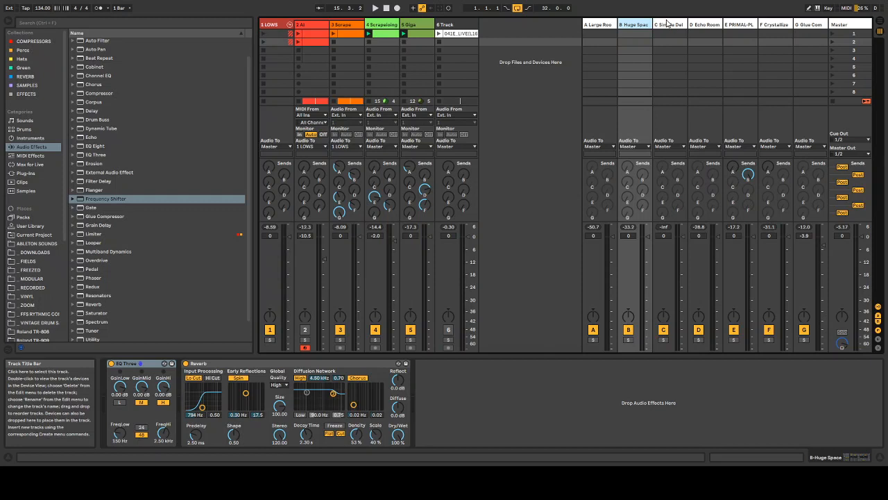
key(space)
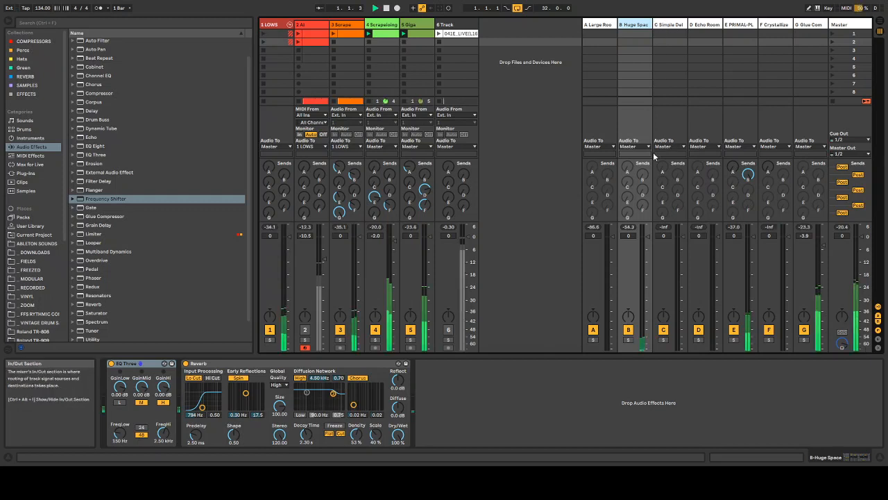
click(628, 340)
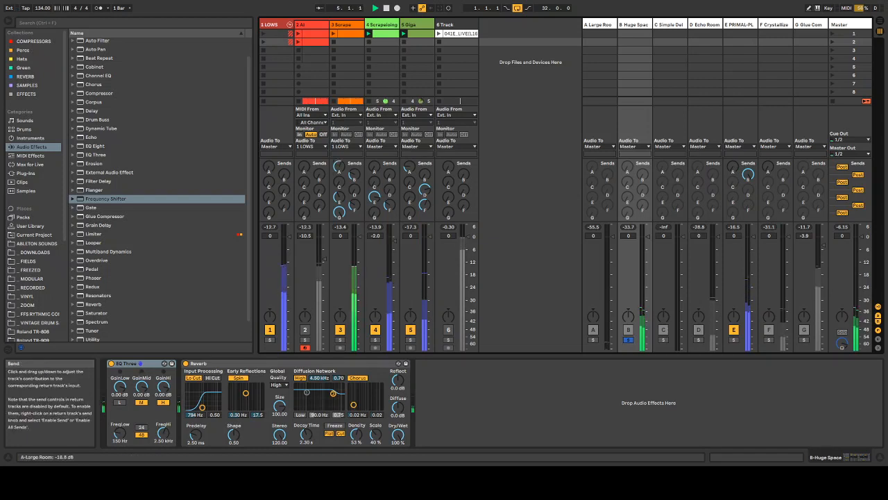
Step: Solo return A-Large Room and return B-Huge Space in turn, and clear the solo
click(593, 339)
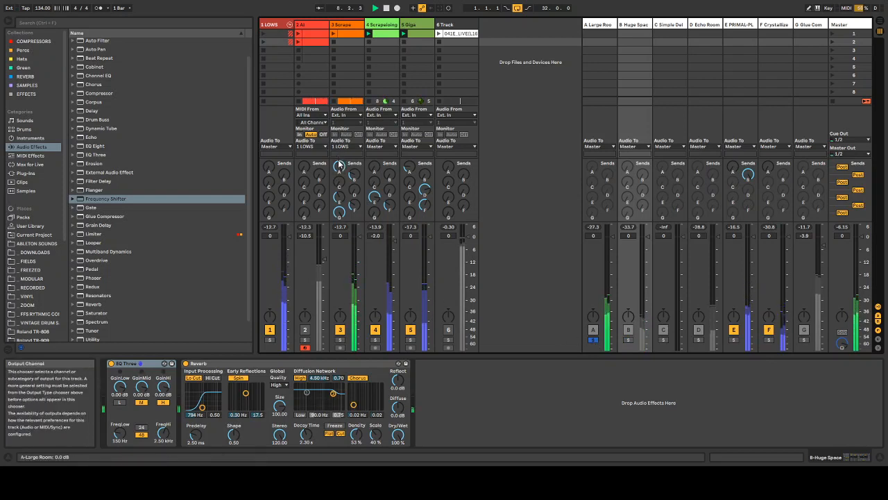
click(628, 339)
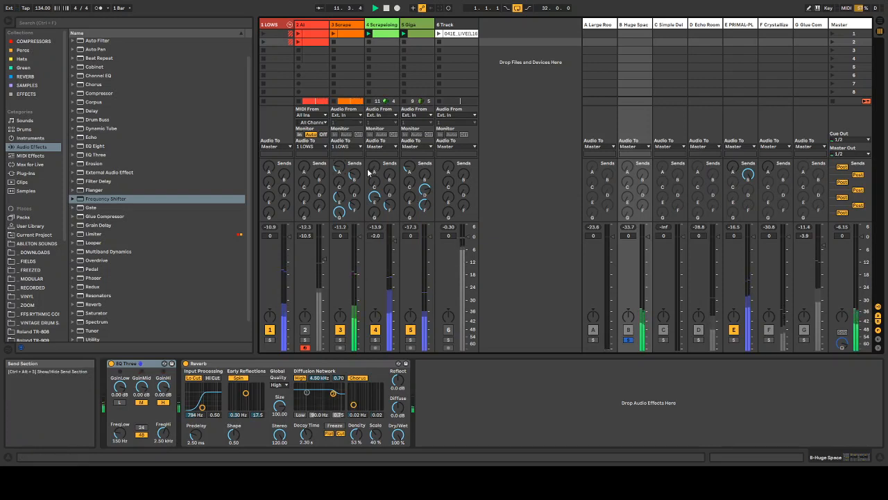
click(628, 341)
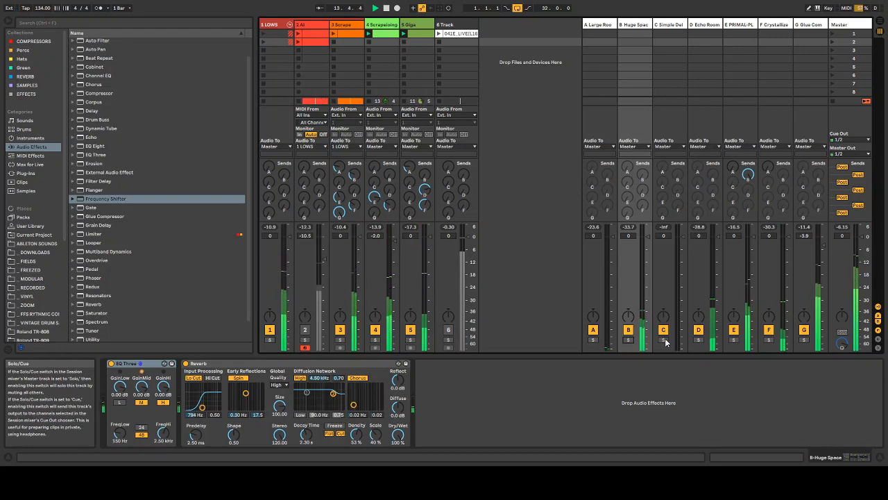
Step: Delete the return track C-Simple Delay and restart playback
click(683, 47)
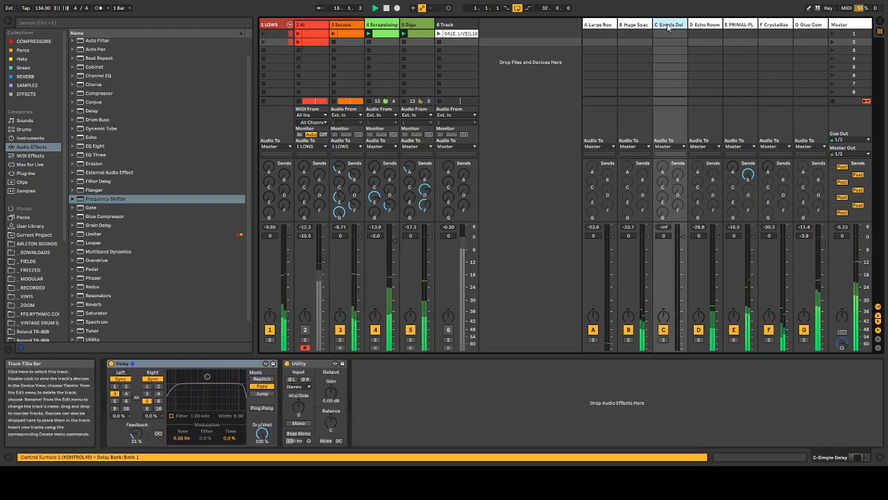
key(Delete)
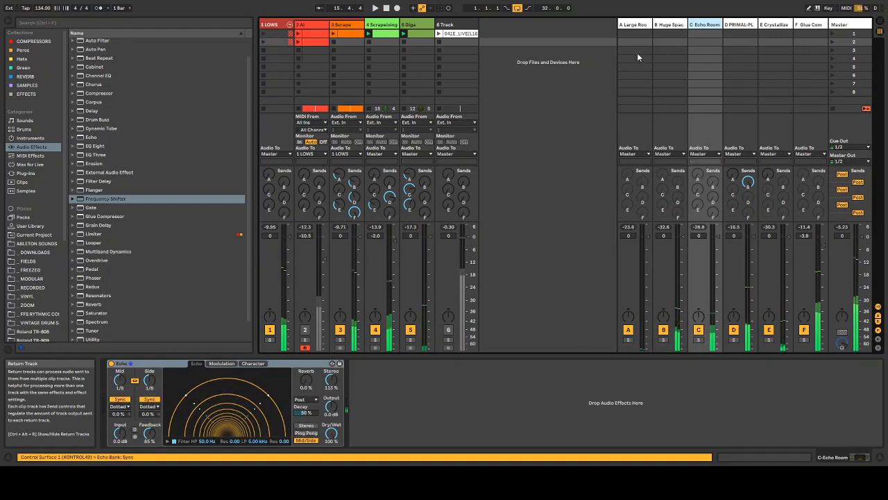
key(space)
Step: Solo return C-Echo Room and examine its Echo device, including the Character settings
click(699, 340)
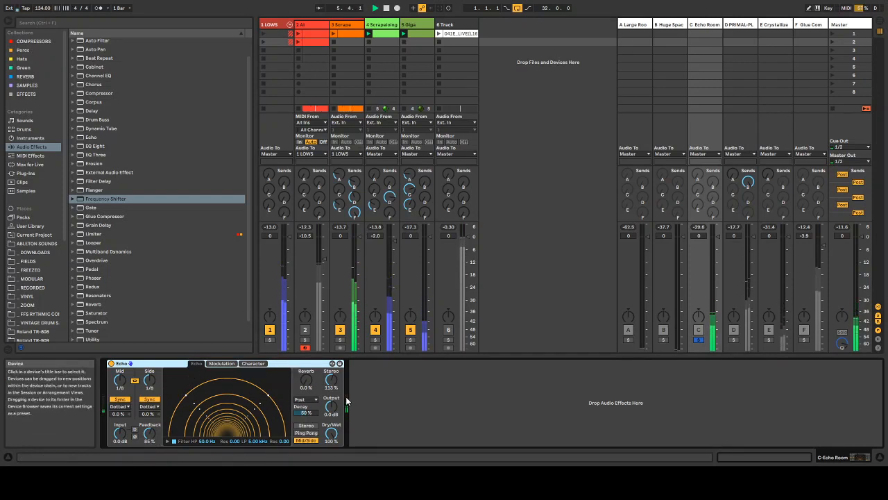
click(256, 365)
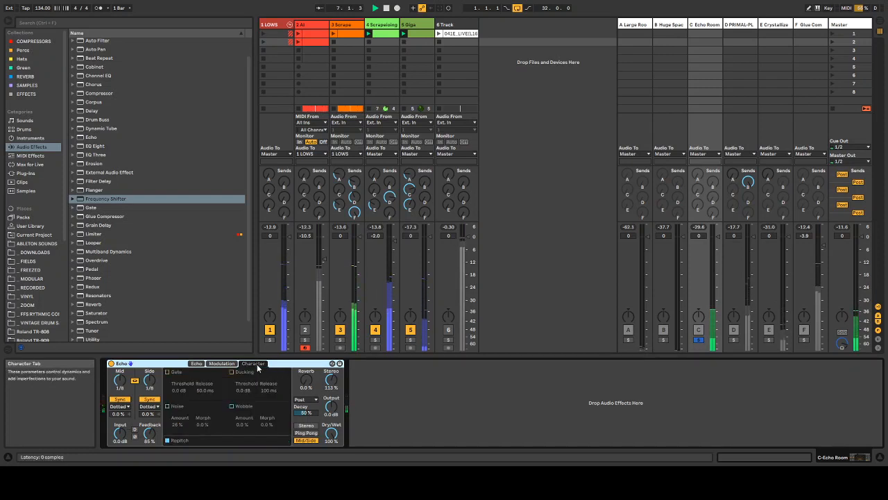
click(198, 365)
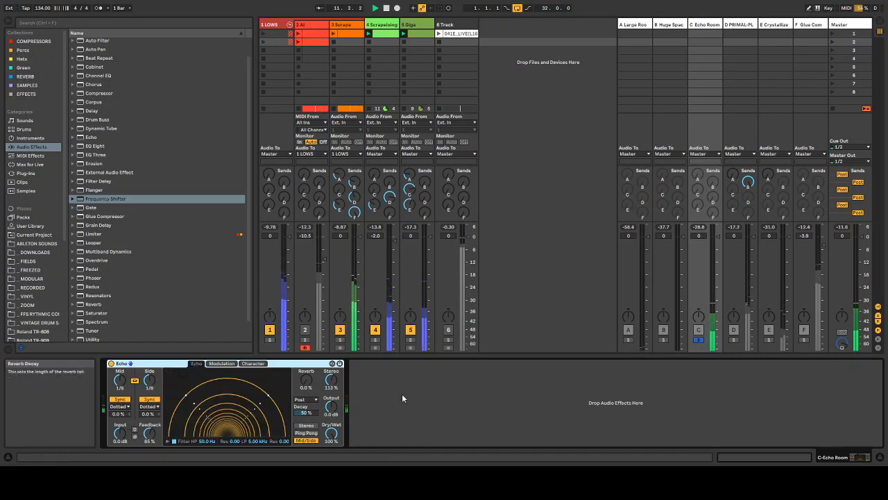
Step: Solo return D-PRIMAL-PLATE and show its effect chain, starting with PrimalTap
click(735, 339)
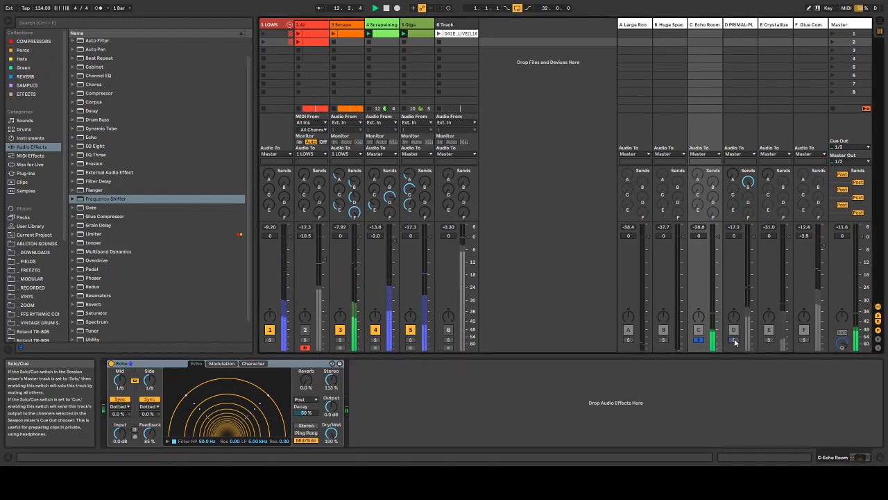
click(746, 27)
scroll(252, 416, left, 2)
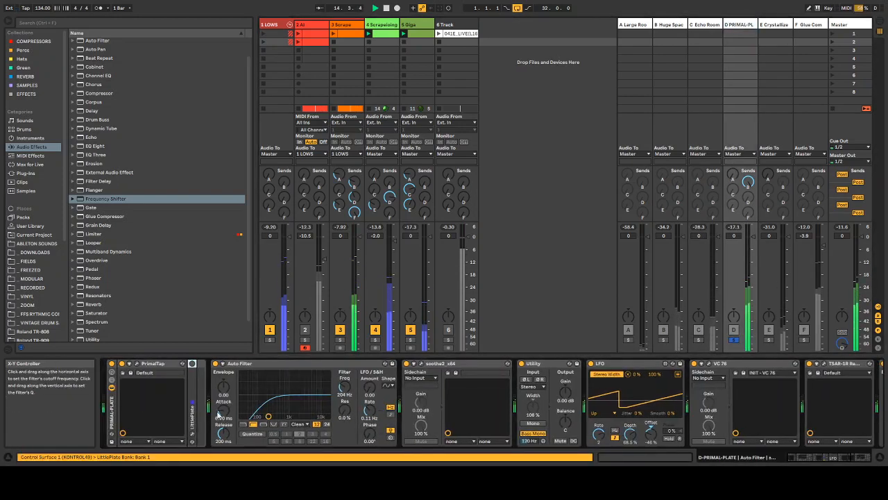
click(156, 363)
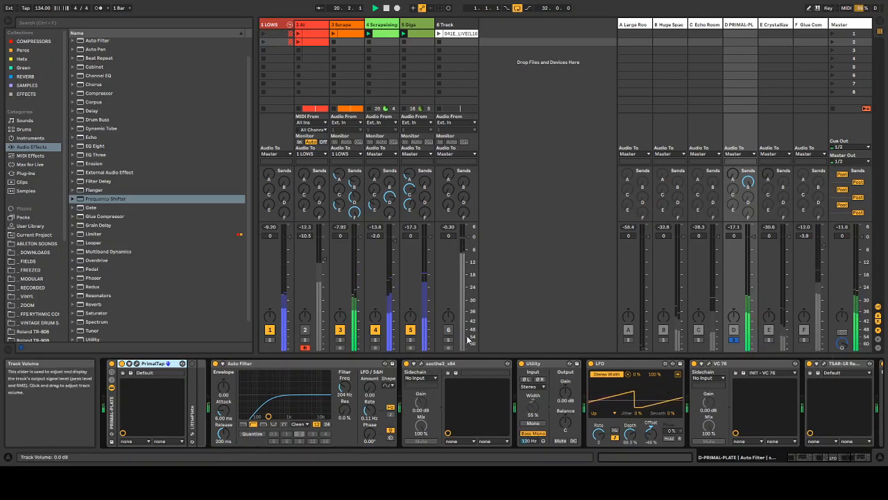
Step: Compare return D-PRIMAL-PLATE's sound with its first Auto Filter and soothe2 each bypassed and enabled, leaving both on
click(261, 364)
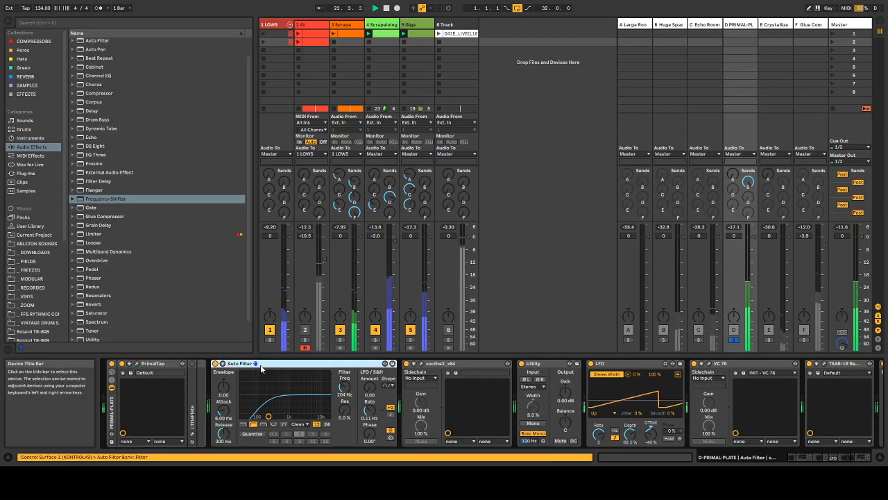
click(215, 364)
click(216, 364)
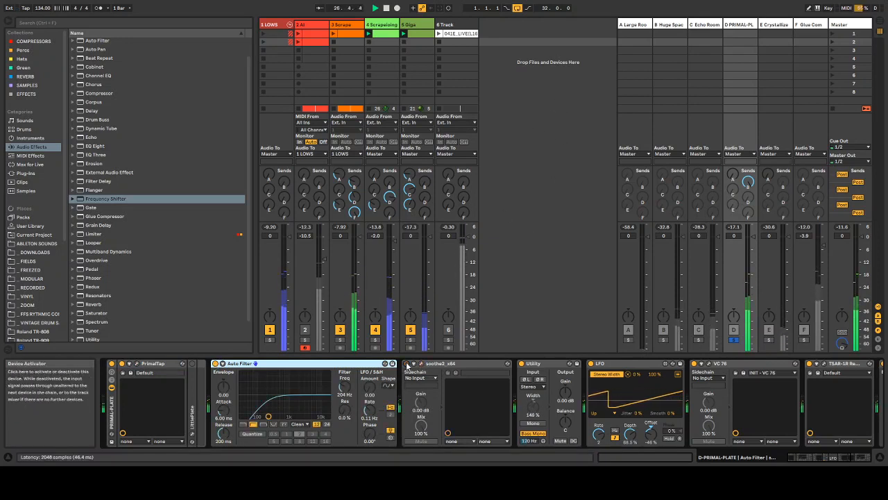
click(407, 364)
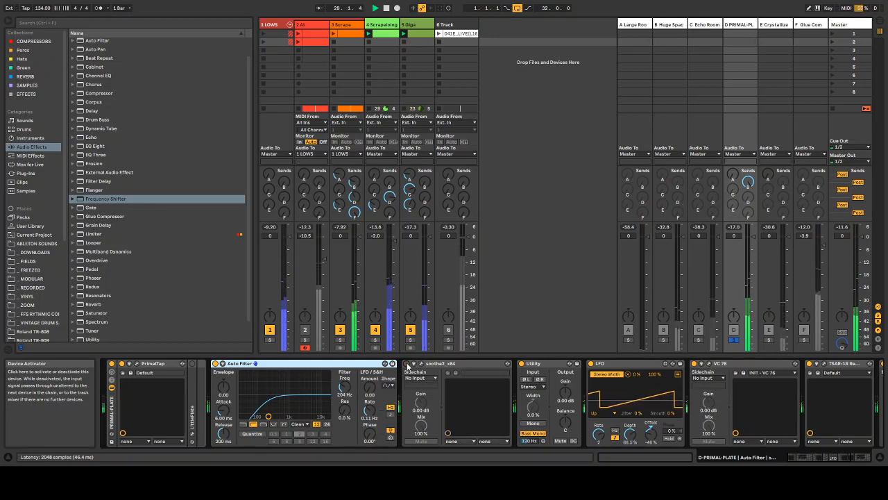
click(407, 364)
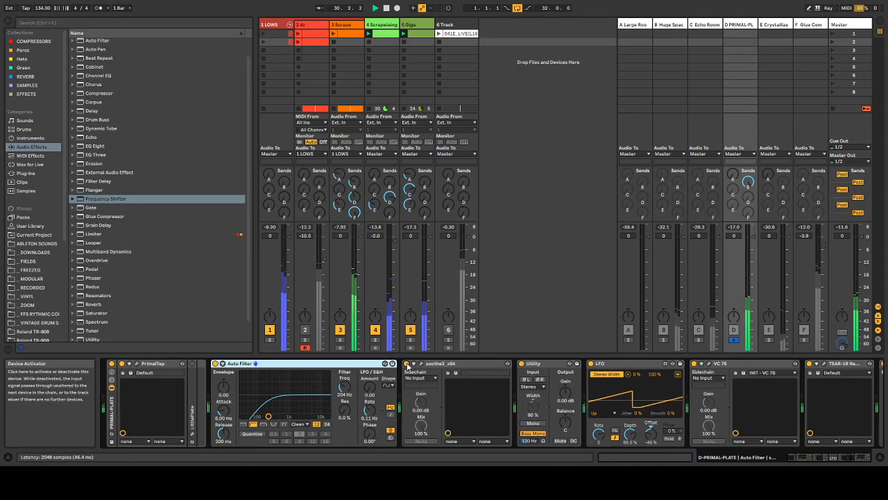
click(408, 364)
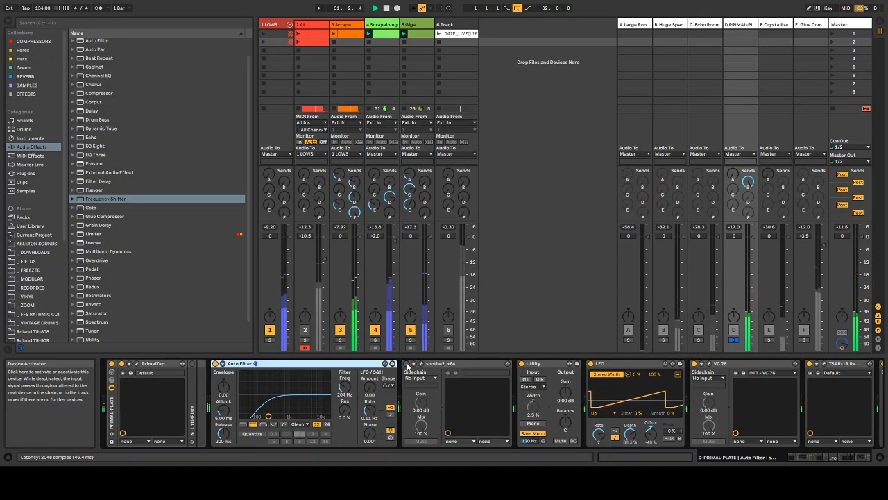
click(407, 364)
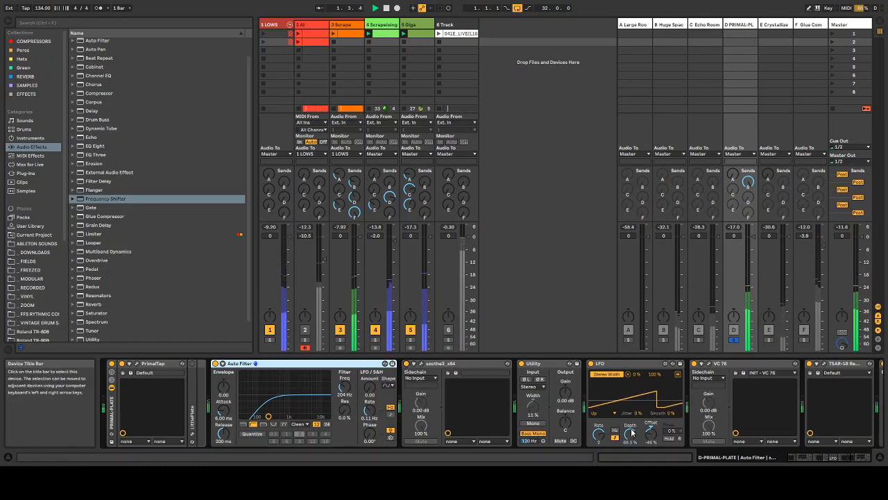
Step: Examine the LFO-modulated stereo width of the Utility device on return D-PRIMAL-PLATE
scroll(563, 414, right, 2)
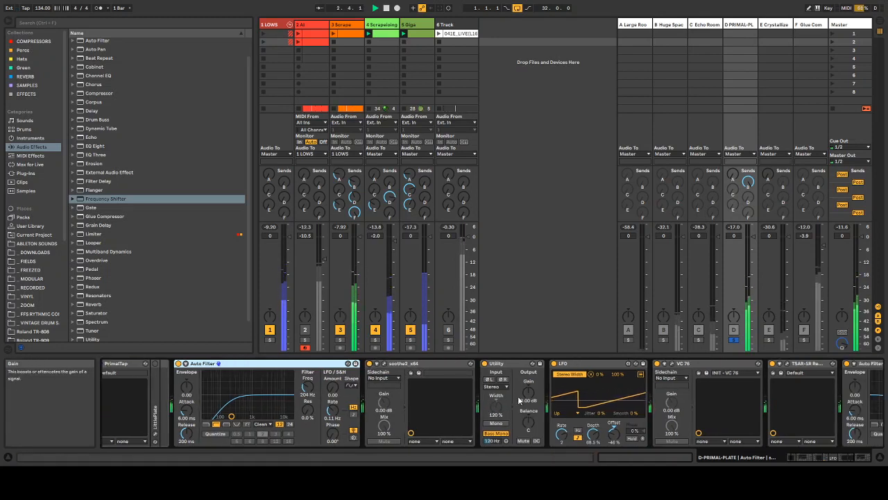
click(500, 409)
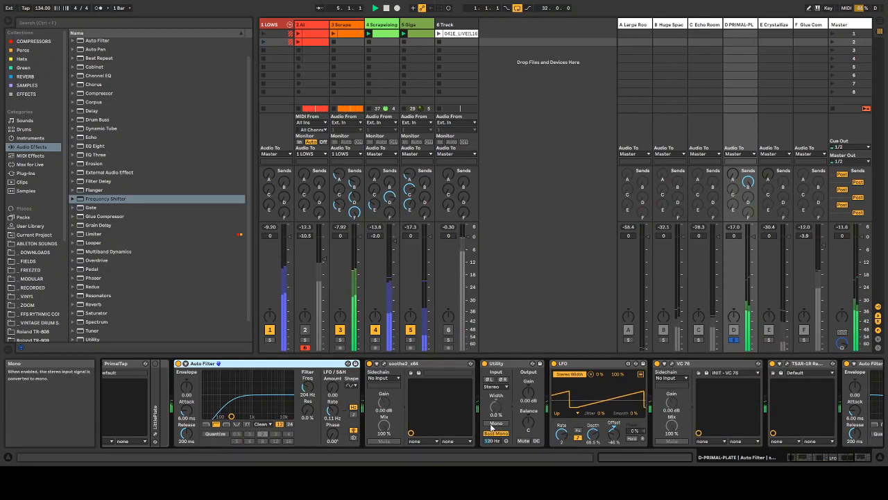
click(497, 415)
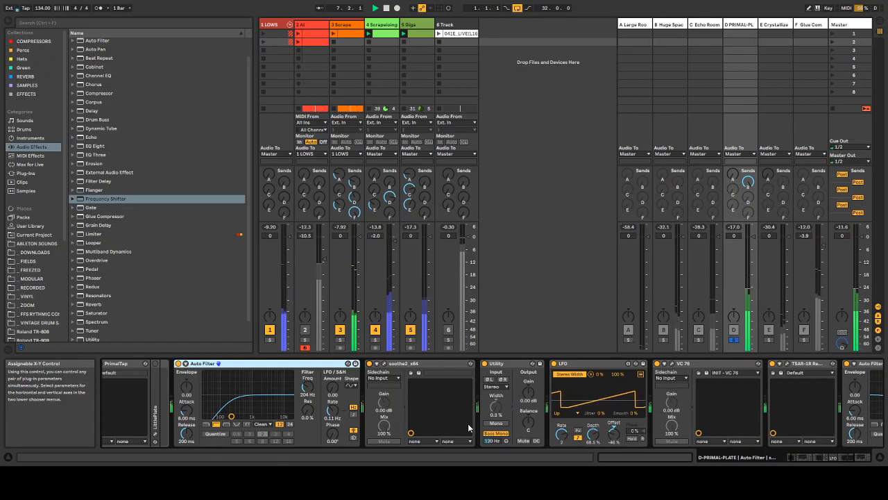
click(499, 412)
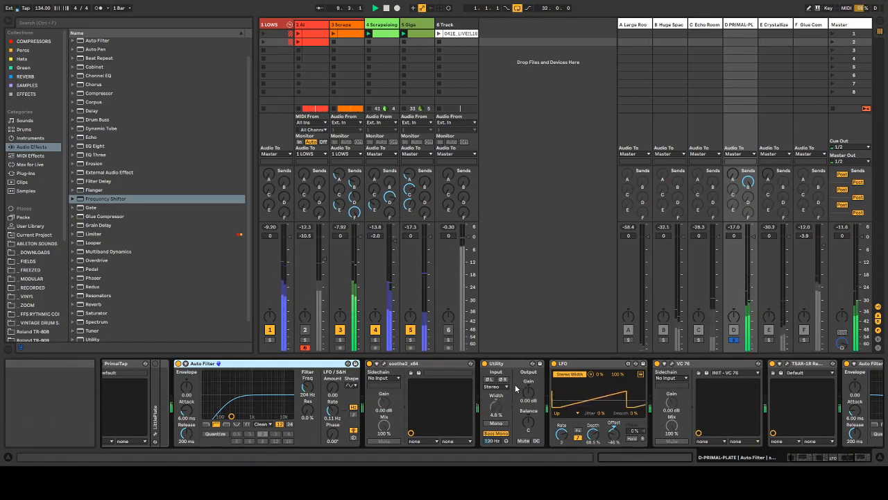
Step: Examine the LFO, VC 76, TSAR-1R and final notch Auto Filter, comparing the sound with that filter off and on
scroll(555, 396, right, 3)
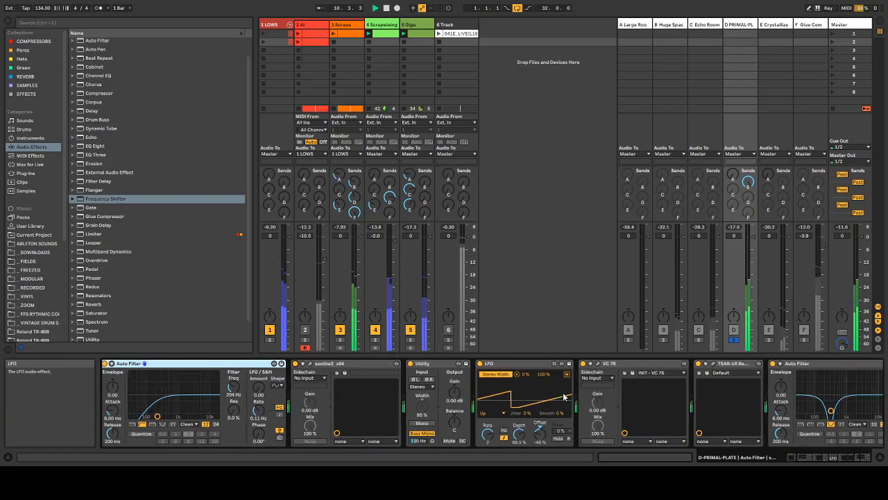
scroll(564, 397, right, 4)
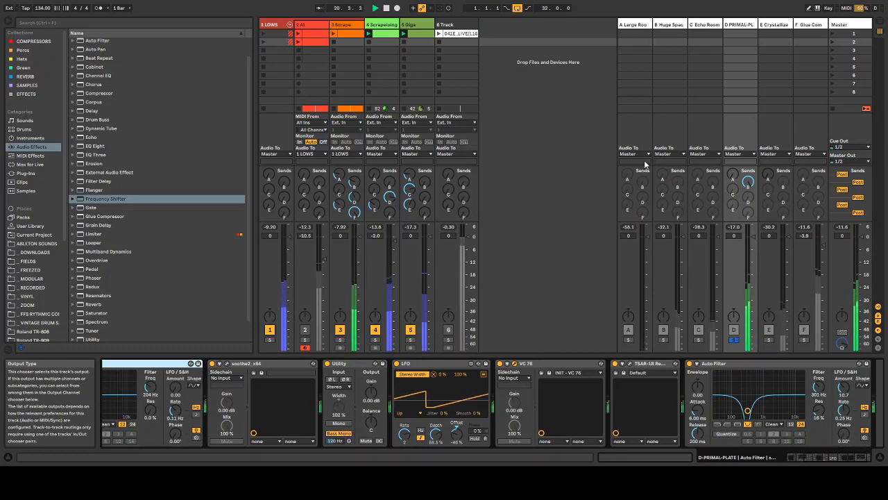
scroll(571, 398, right, 2)
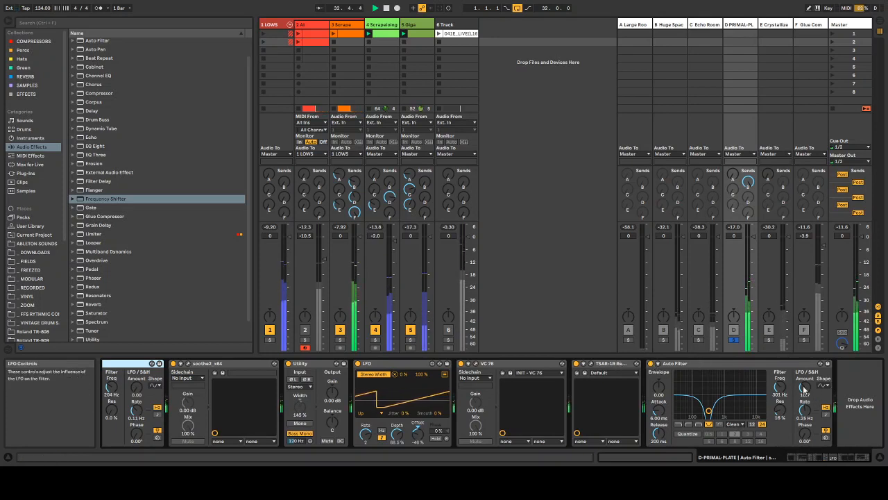
click(650, 363)
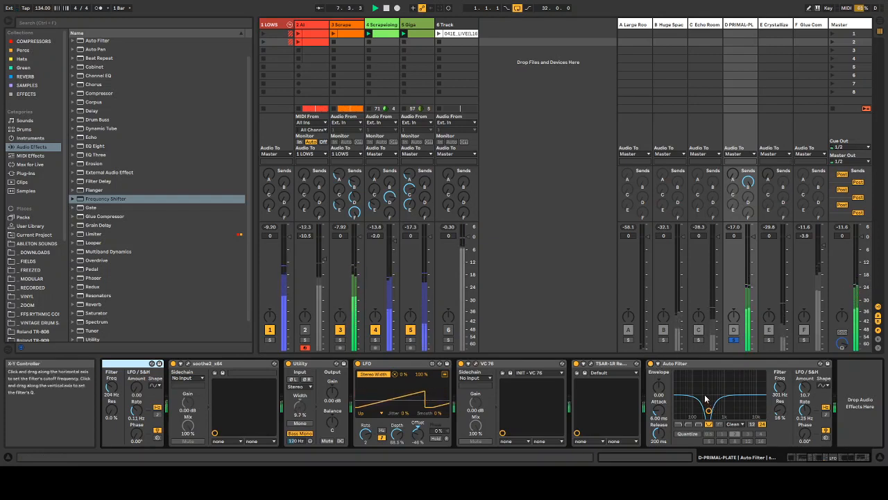
click(650, 364)
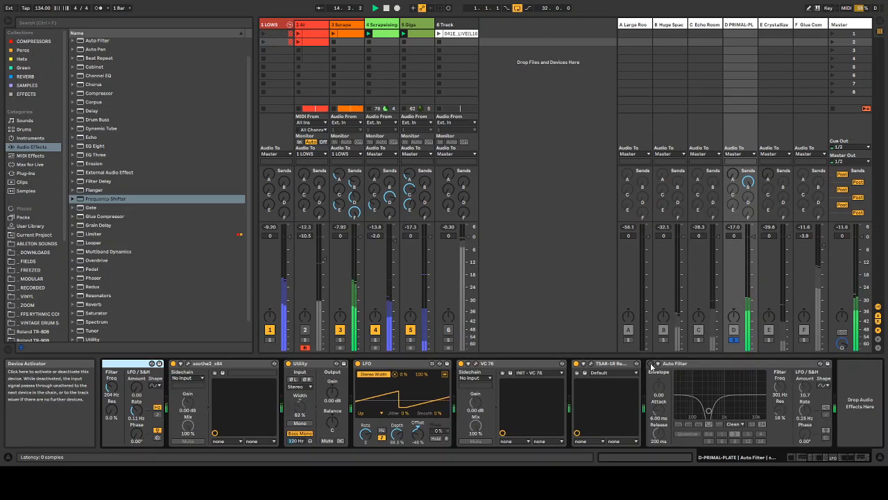
click(650, 363)
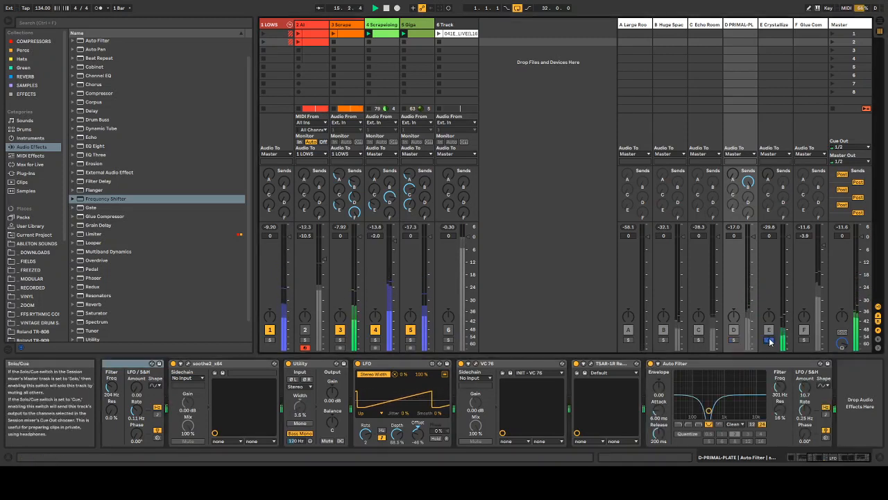
Step: Solo return E-Crystallizer, show its devices, and raise its Utility gain to 27.8 dB, restarting playback
click(780, 28)
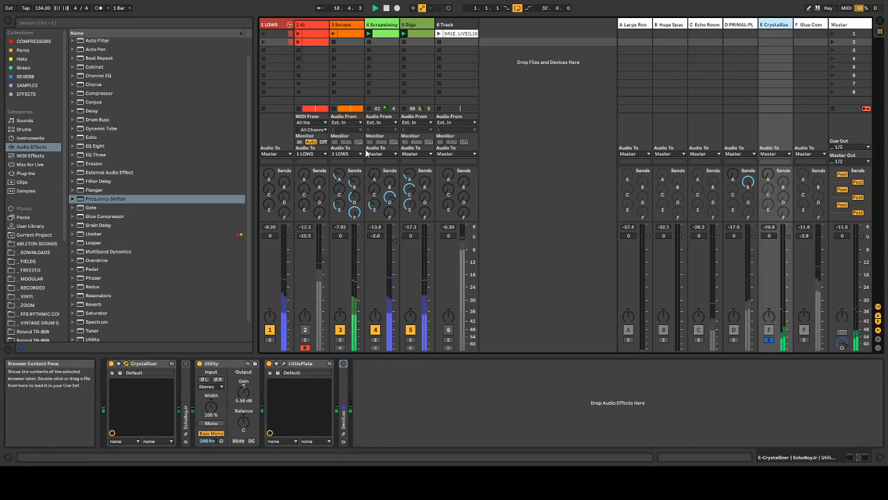
key(space)
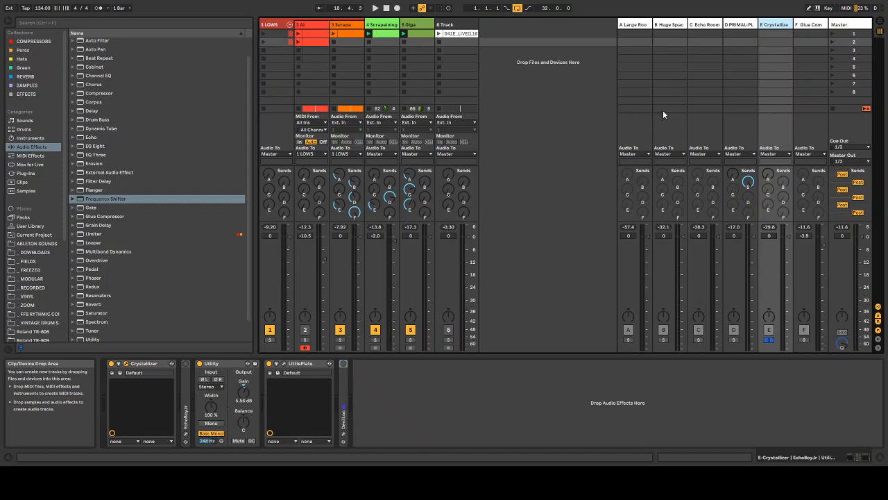
key(space)
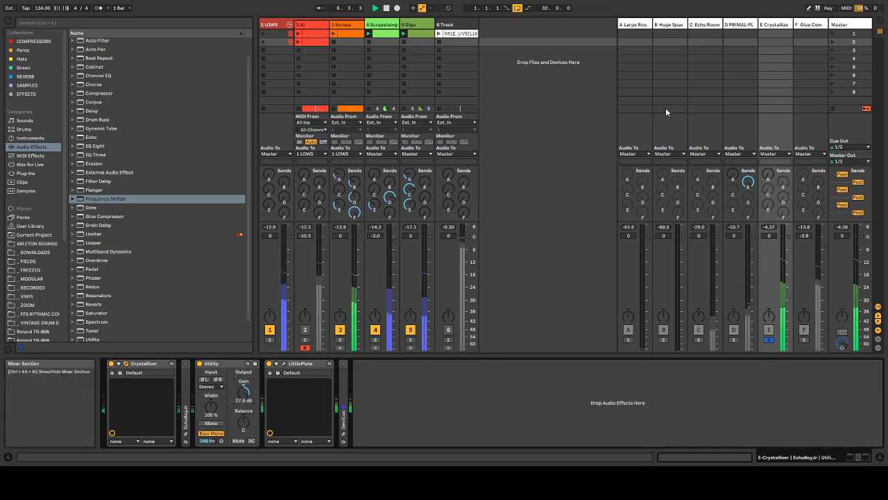
Step: Compare return E-Crystallizer with LittlePlate off and on, unfold LittlePlate's parameters, and resume playback with it enabled
click(270, 367)
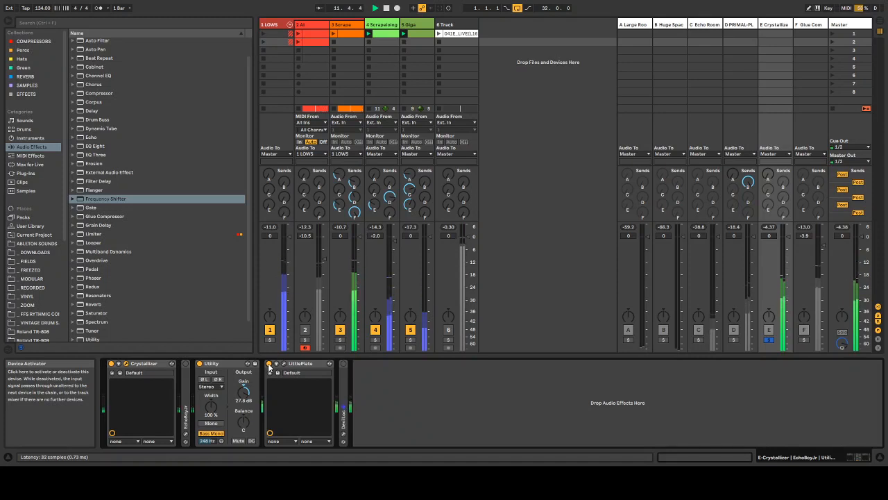
click(269, 367)
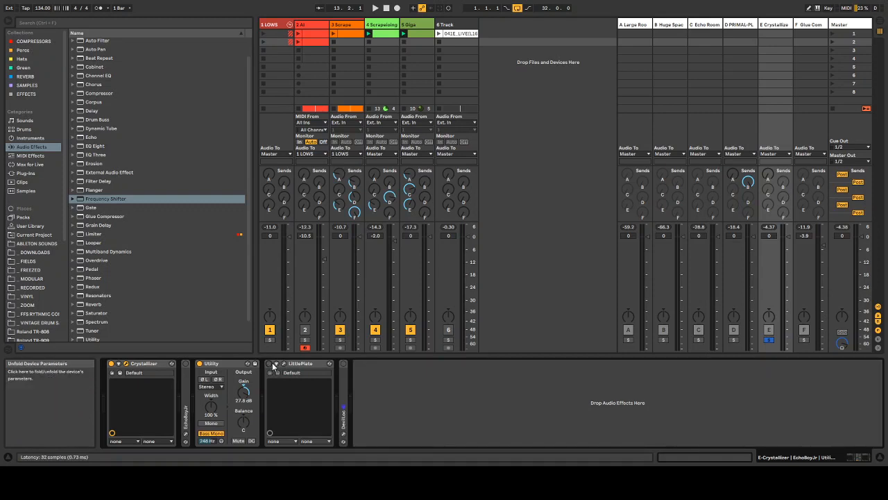
click(276, 363)
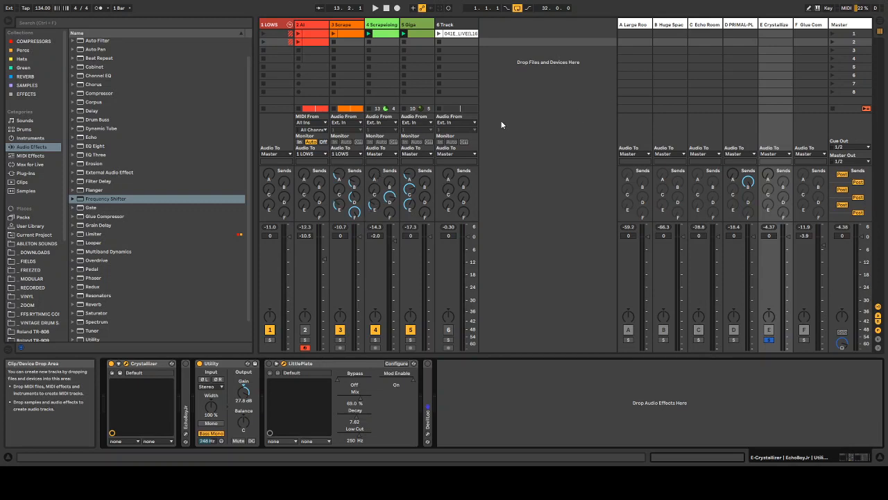
click(270, 363)
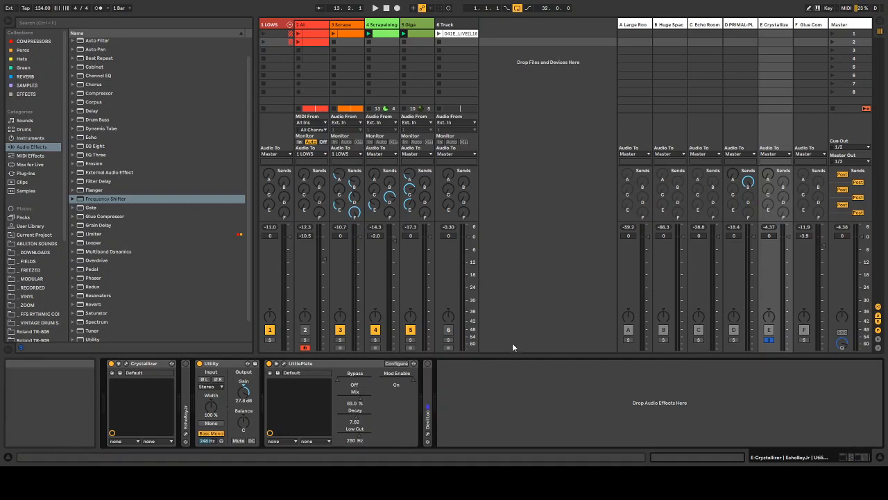
key(space)
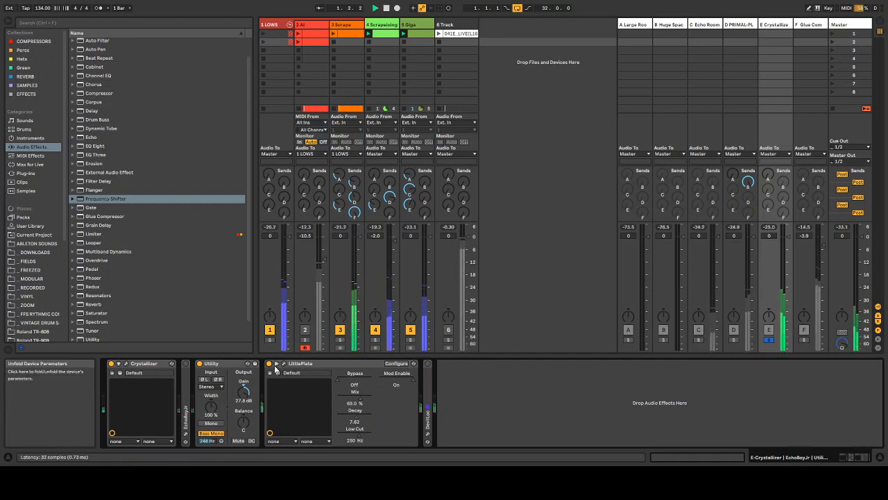
Step: Bypass LittlePlate on return E-Crystallizer, compare the sound with Crystallizer off and on, and re-enable LittlePlate
click(270, 363)
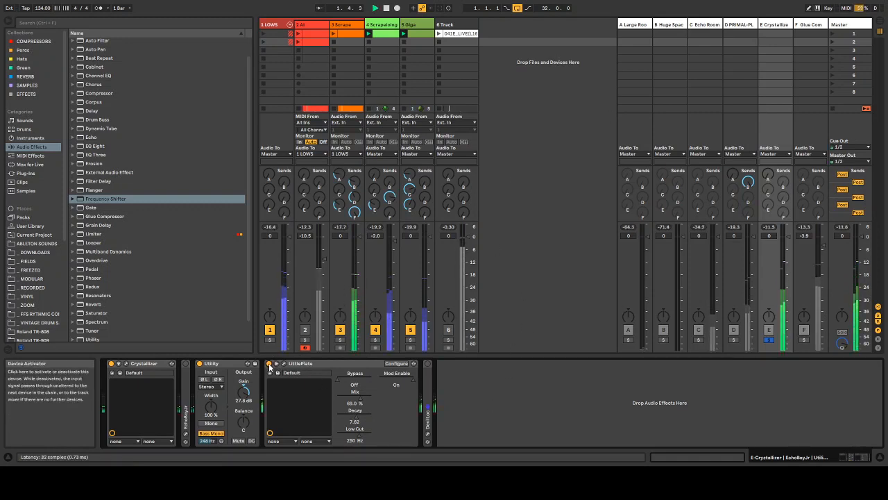
click(111, 364)
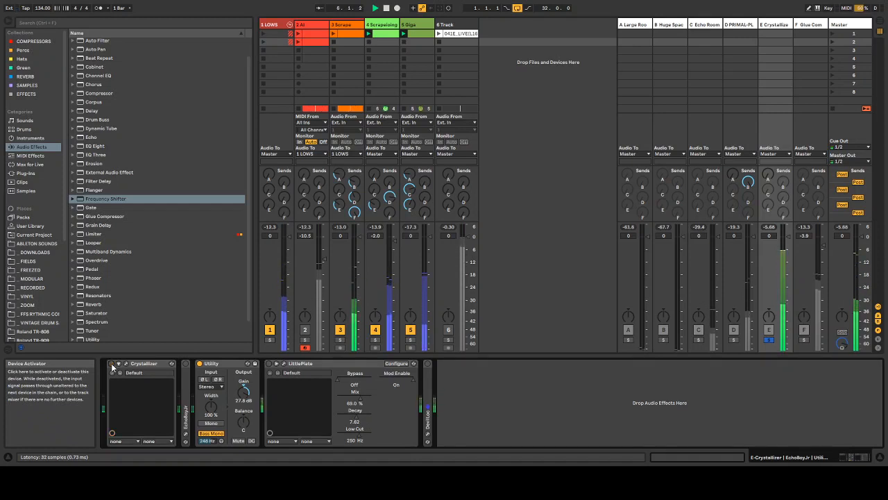
click(111, 364)
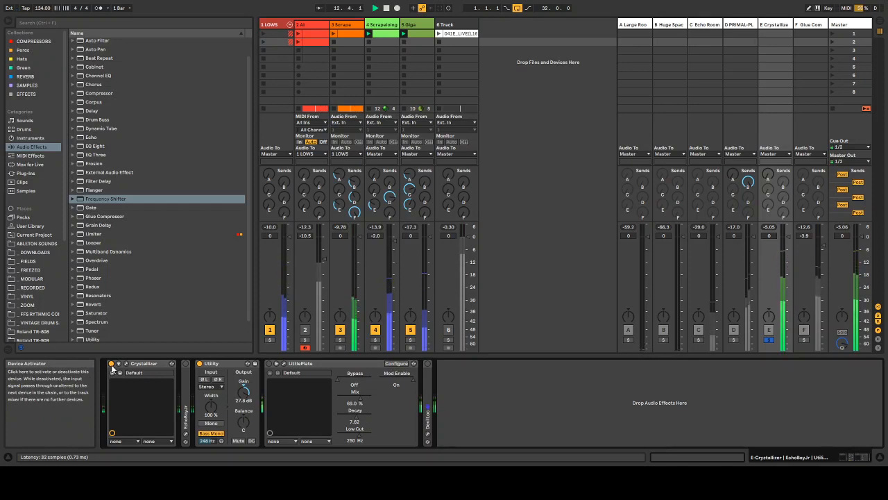
click(269, 364)
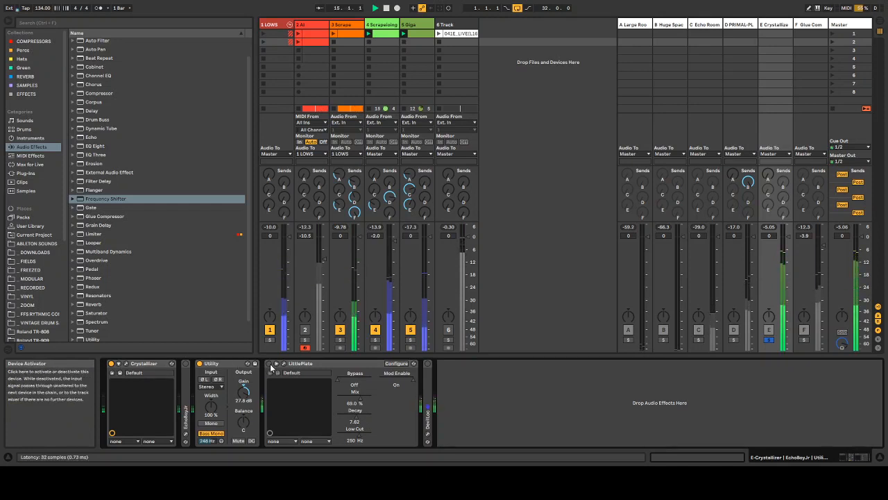
Step: Solo the Glue Compressor return F, examine its Glue Compressor and Pedal devices, and unsolo the return
click(803, 340)
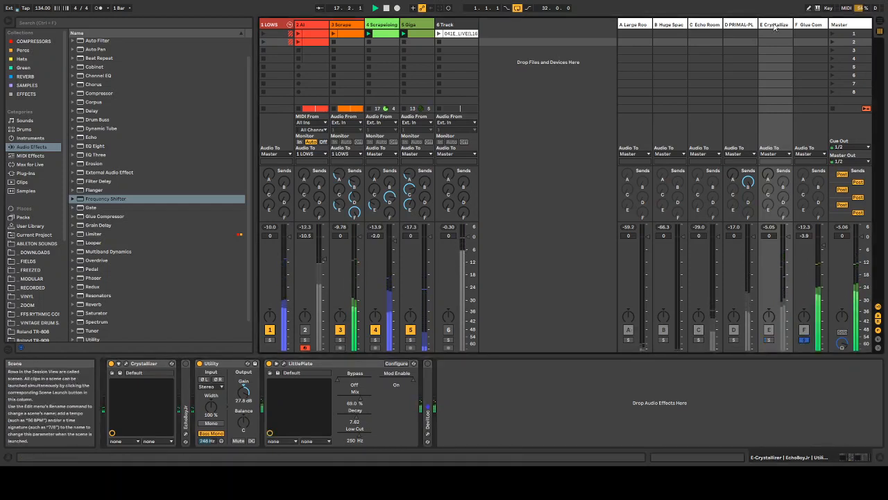
key(Right)
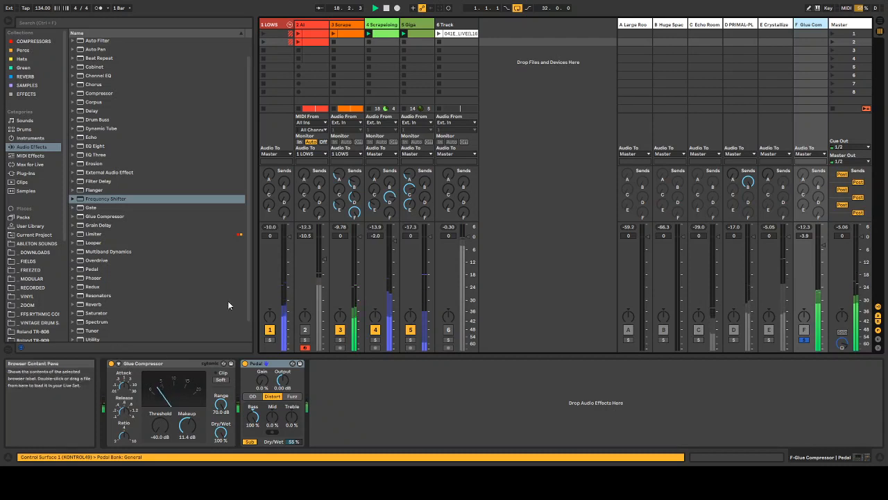
click(803, 340)
Step: Solo tracks 6 Track, 5 Giga, 4 Scrapeloing and 3 Scrape in turn to hear each one, and stop playback
click(449, 340)
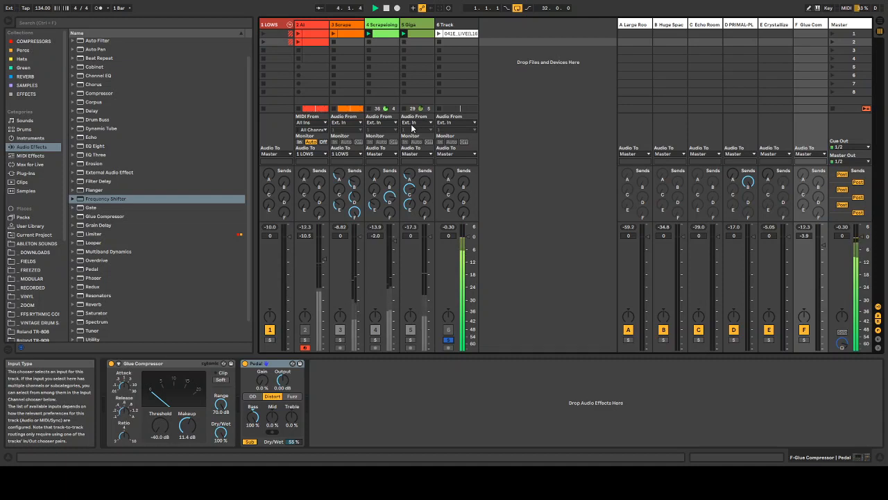
click(410, 340)
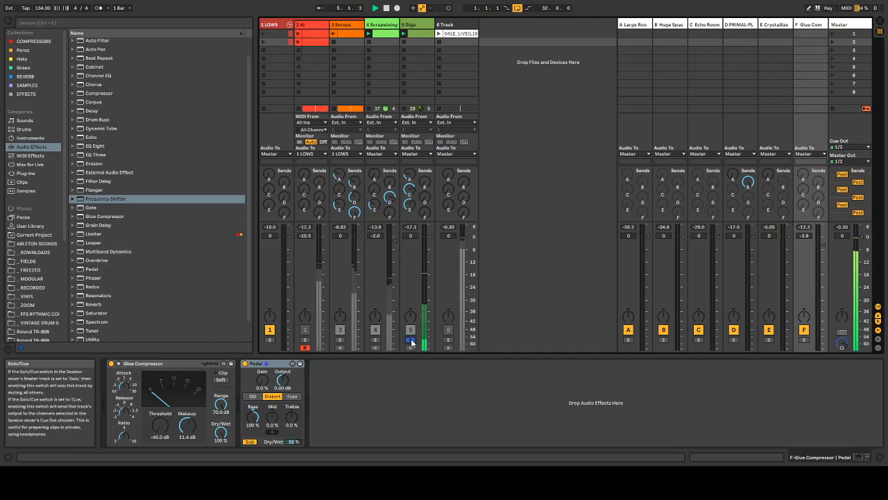
click(376, 340)
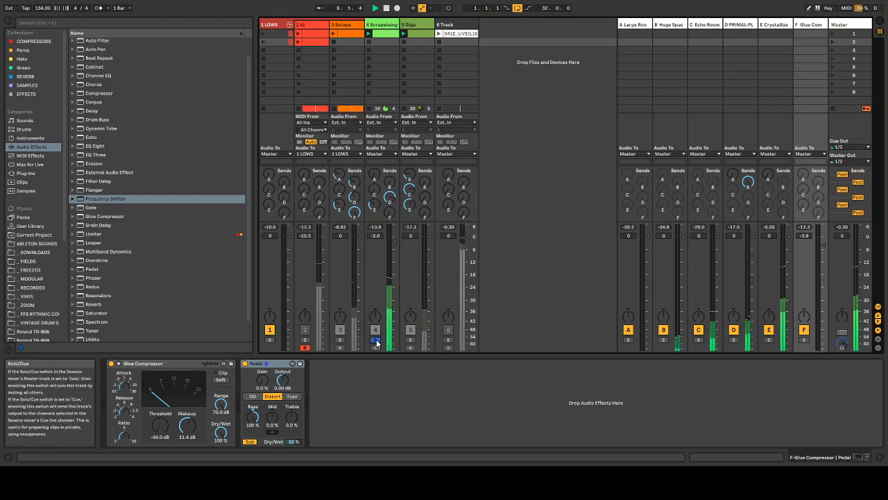
click(339, 340)
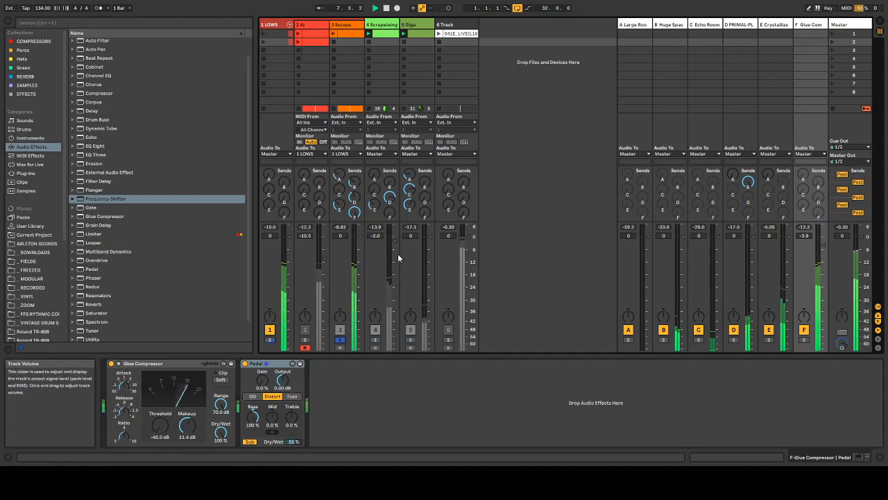
key(space)
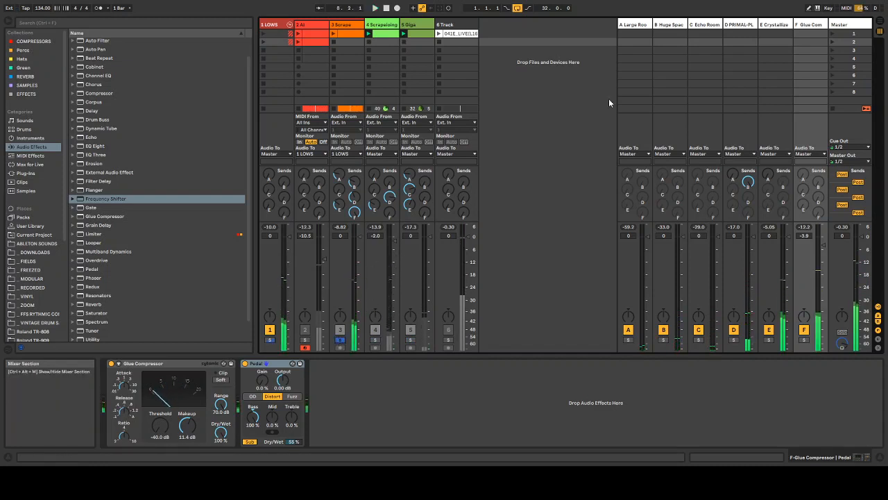